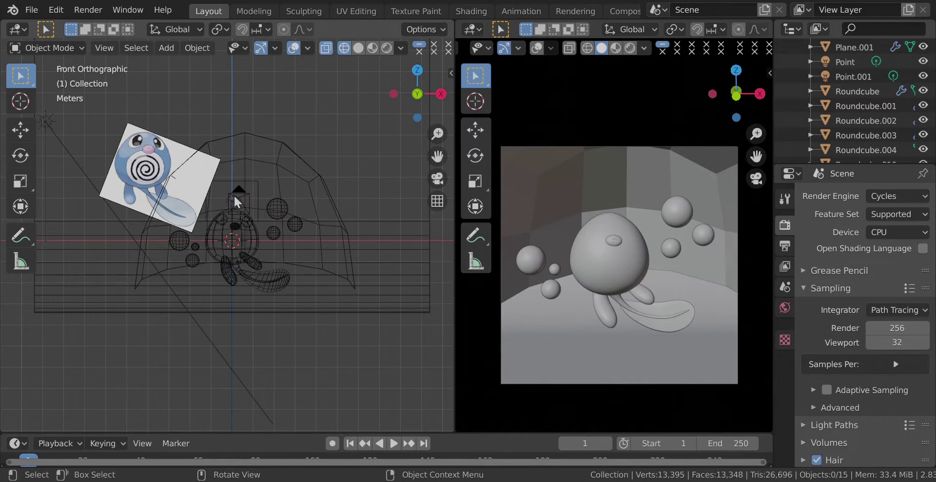
- Examine the wireframe character scene beside the reference image in front view, comparing the body with the reference's belly
middle_click_drag(234, 195, 251, 210, "shift")
scroll(255, 220, "up", 1)
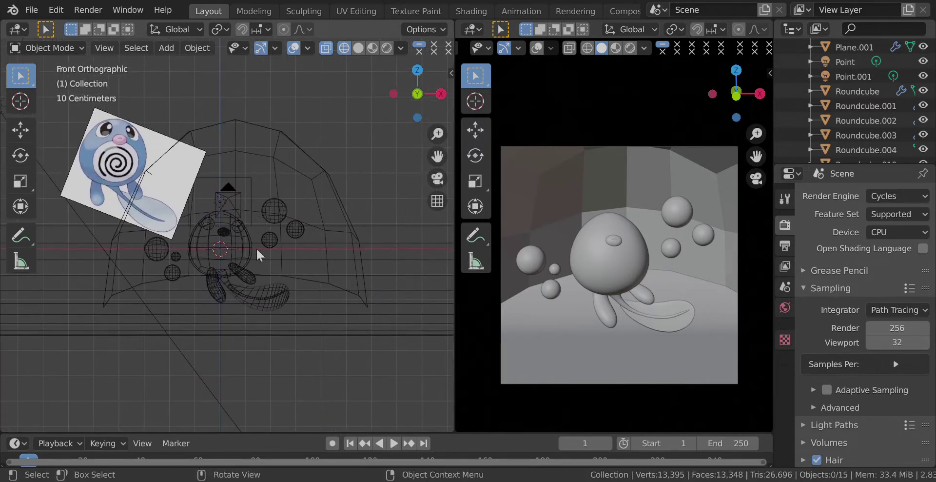
middle_click_drag(186, 218, 190, 234, "shift")
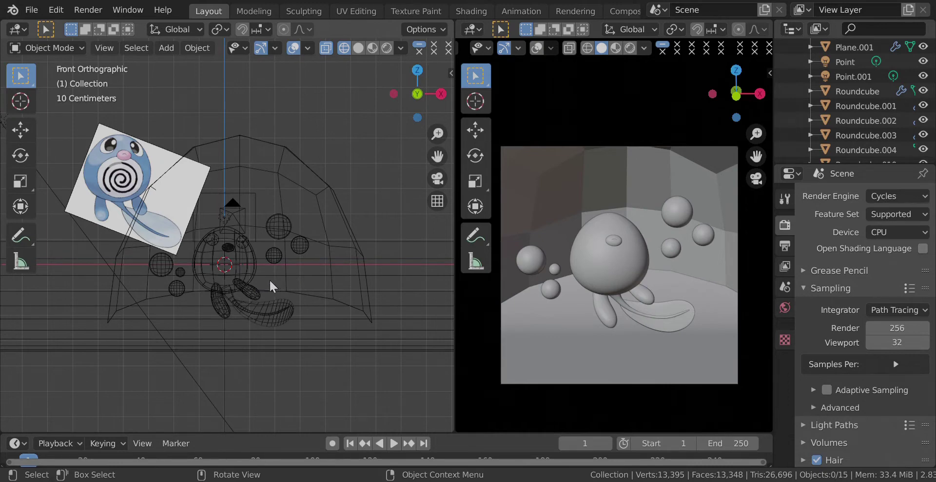
middle_click_drag(287, 263, 309, 256)
scroll(309, 258, "down", 3)
key("KP_1")
scroll(282, 263, "up", 3)
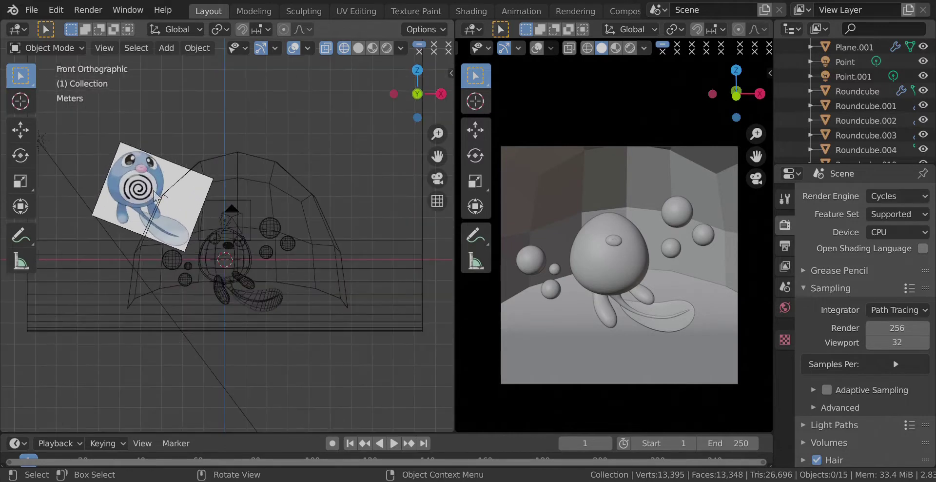
scroll(140, 182, "up", 3)
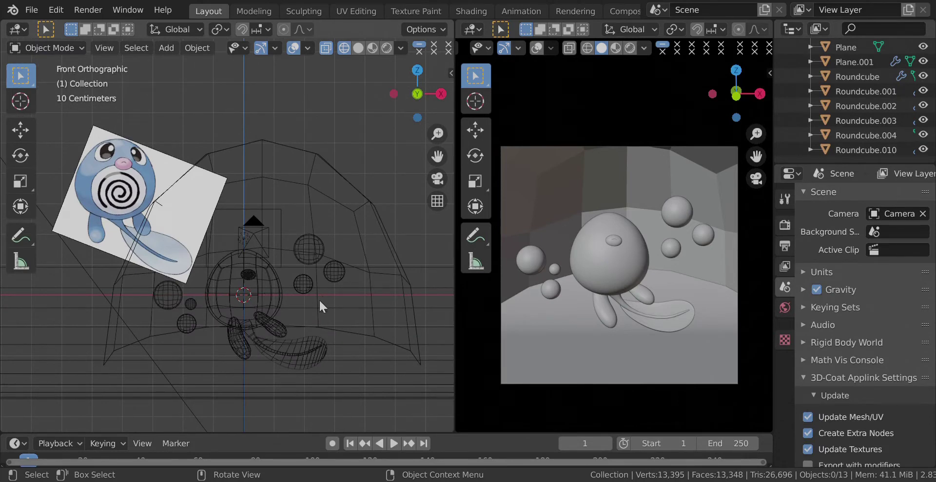
middle_click_drag(186, 221, 219, 218, "shift")
scroll(220, 219, "up", 2)
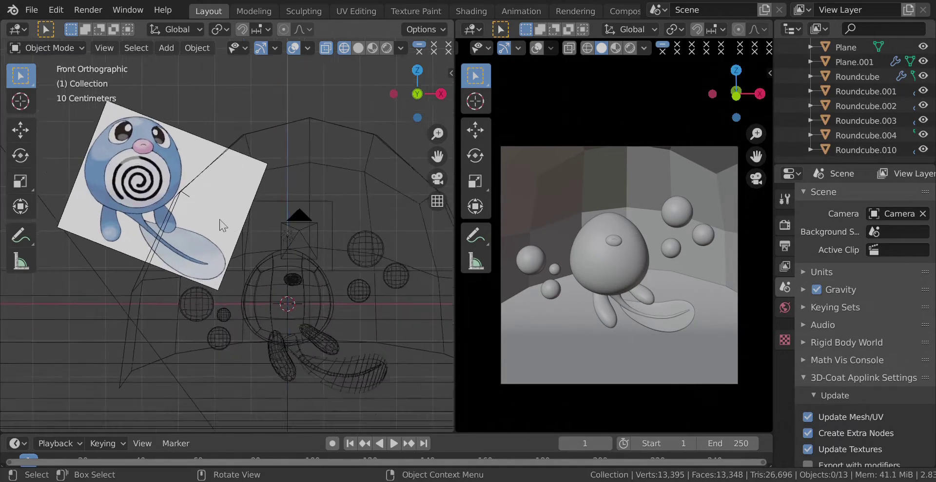
scroll(279, 232, "down", 1)
scroll(278, 229, "down", 2)
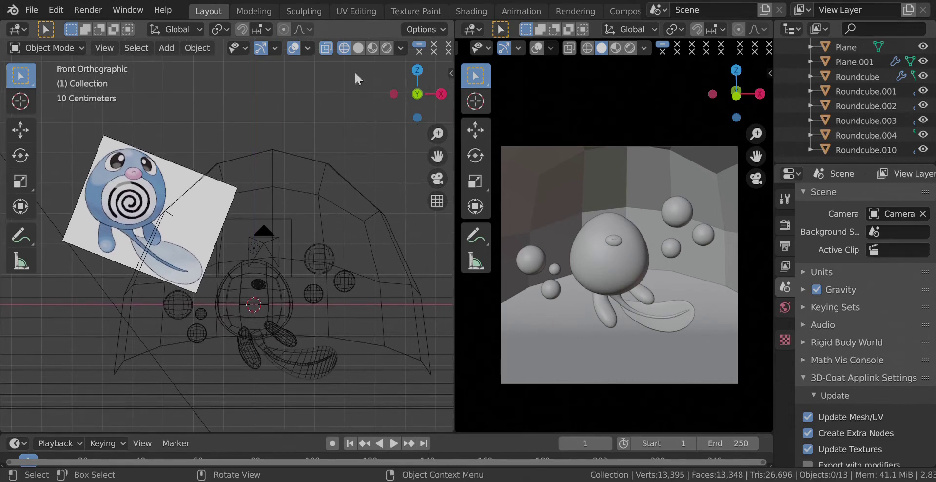
- Show the working viewport in solid shading and hide the faceted background dome
left_click(356, 48)
left_click(336, 213)
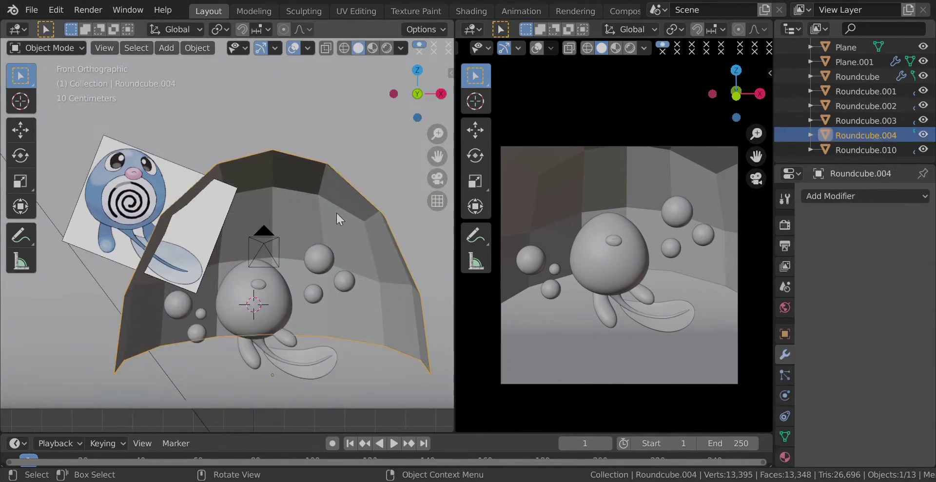
key("h")
- Add a mesh plane at the world origin, where the character's body is
key("KP_5")
middle_click_drag(347, 221, 294, 232)
key("shift+a")
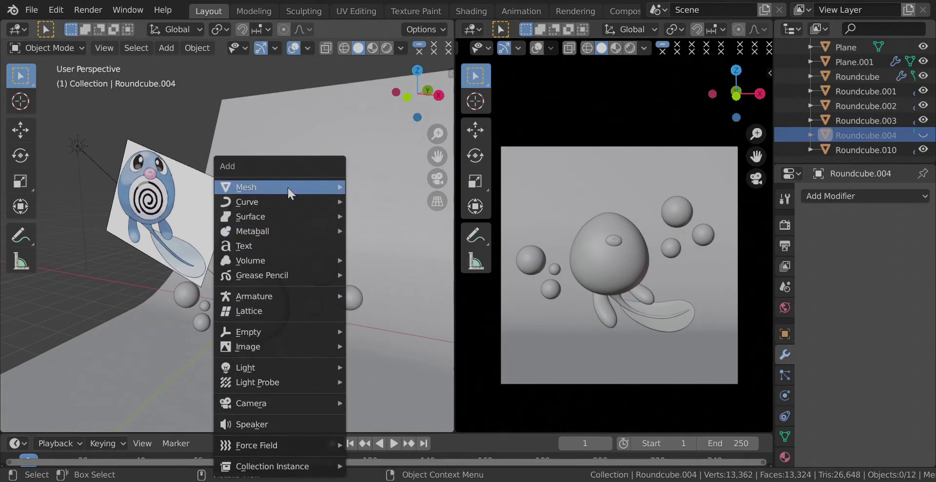
mouse_move(288, 187)
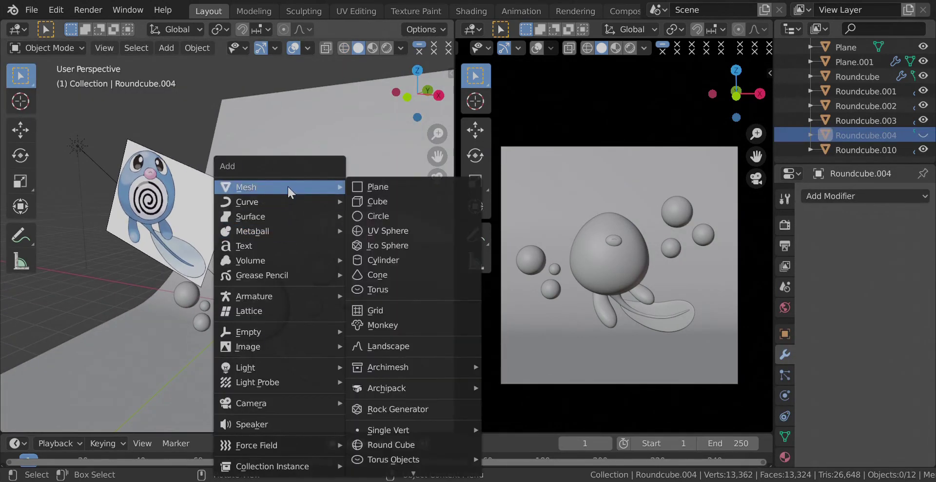
left_click(376, 183)
- Rotate the new plane 90° about the global X axis so it stands upright
key("KP_3")
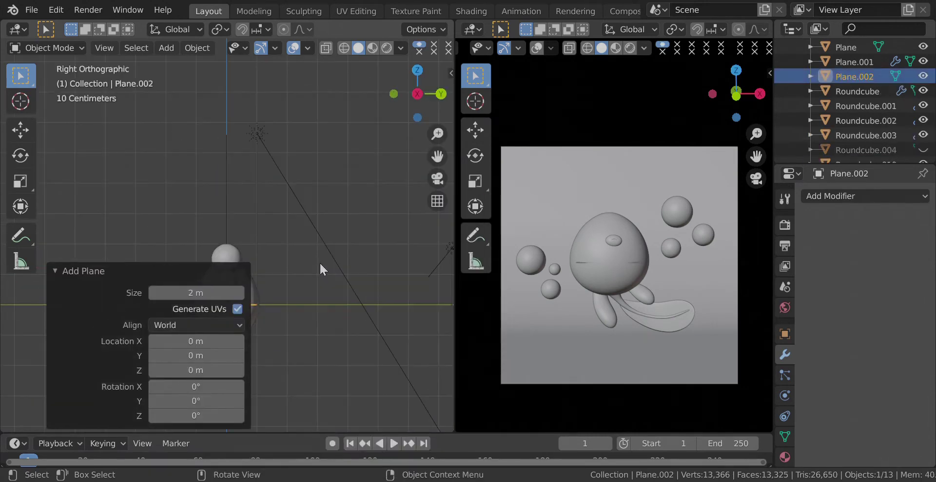
middle_click_drag(302, 312, 335, 233, "shift")
type("rx")
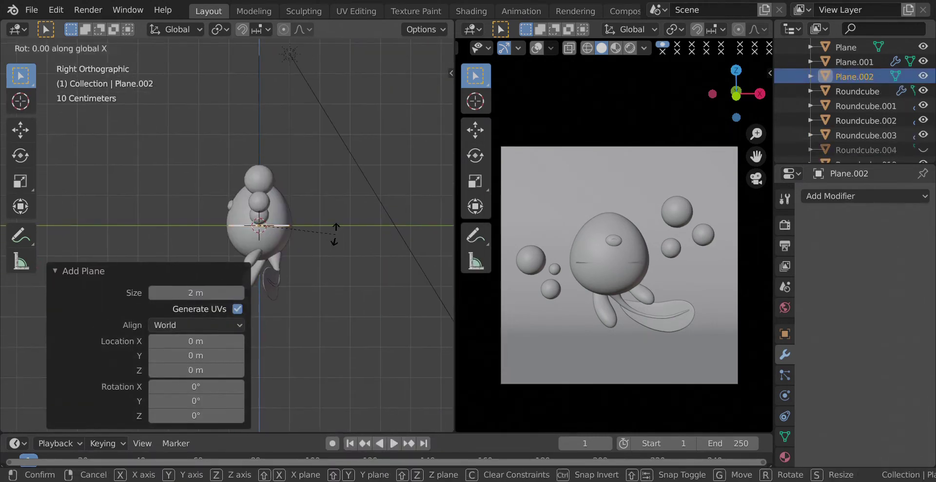
type("90")
key("Return")
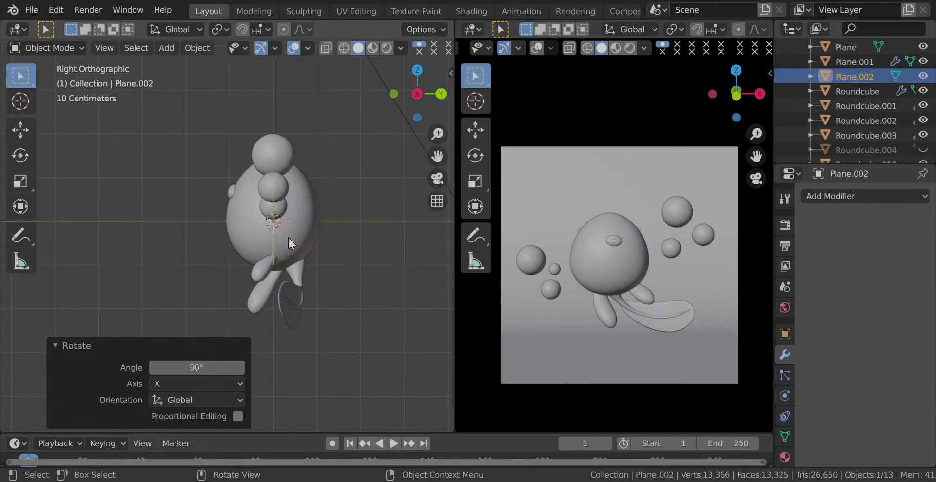
- Move the upright plane about -2.42 m along the Y axis, in front of the body
key("KP_1")
middle_click_drag(243, 232, 256, 255)
key("g")
key("y")
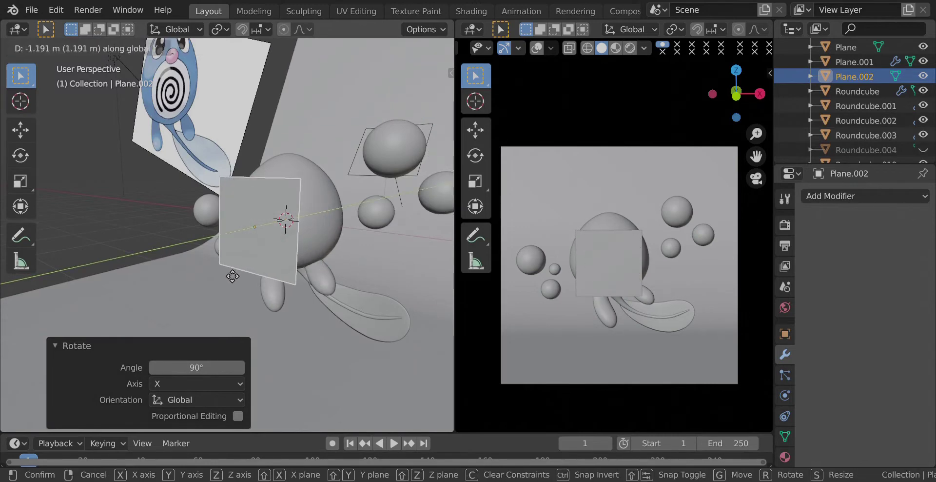
left_click(192, 293)
- Give the plane a Subdivision Surface modifier with viewport and render levels of 3, and shade it smooth
key("KP_1")
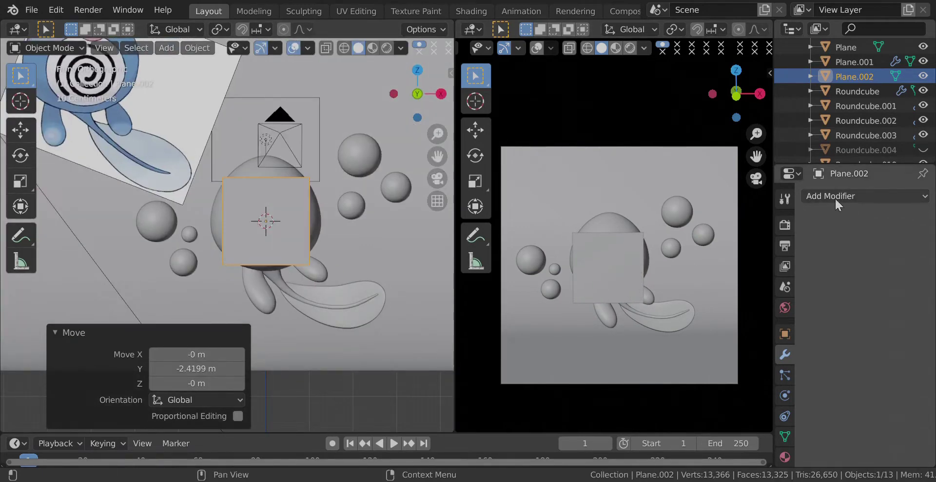
left_click(844, 195)
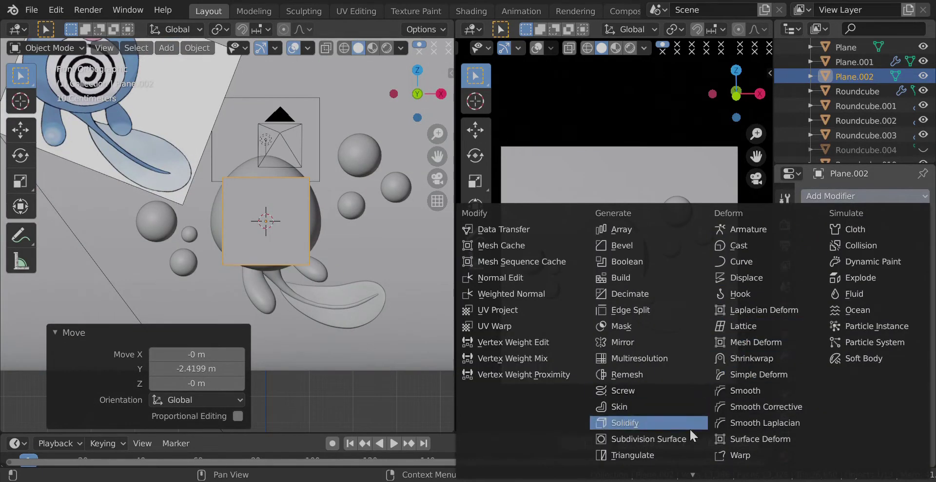
left_click(681, 438)
scroll(346, 212, "up", 2)
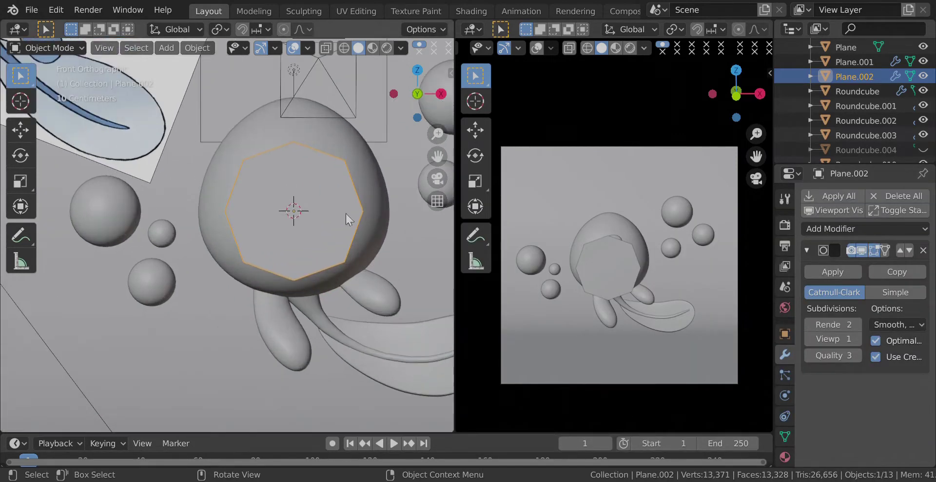
scroll(302, 266, "up", 1)
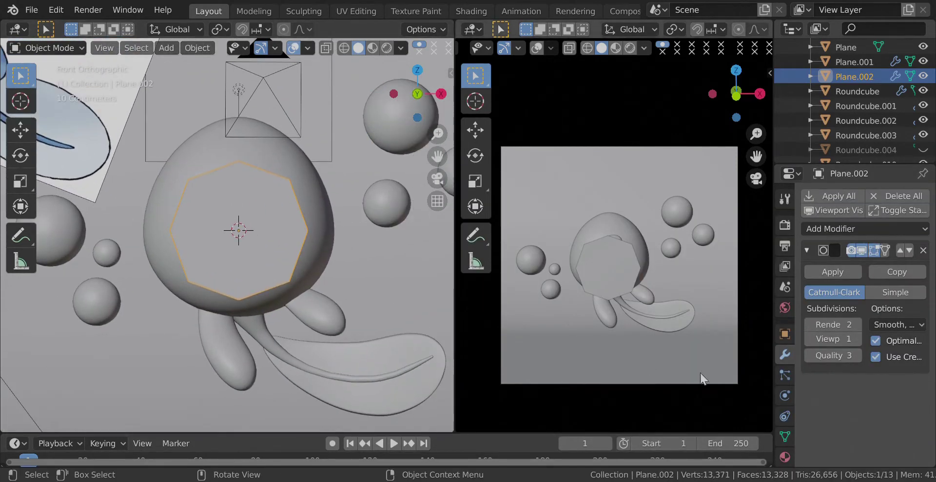
left_click(853, 340)
left_click(854, 340)
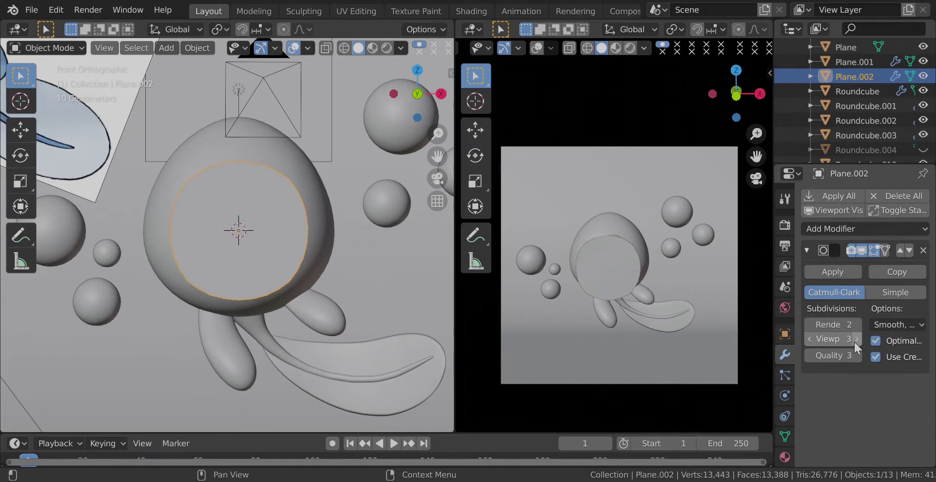
left_click(856, 324)
right_click(280, 241)
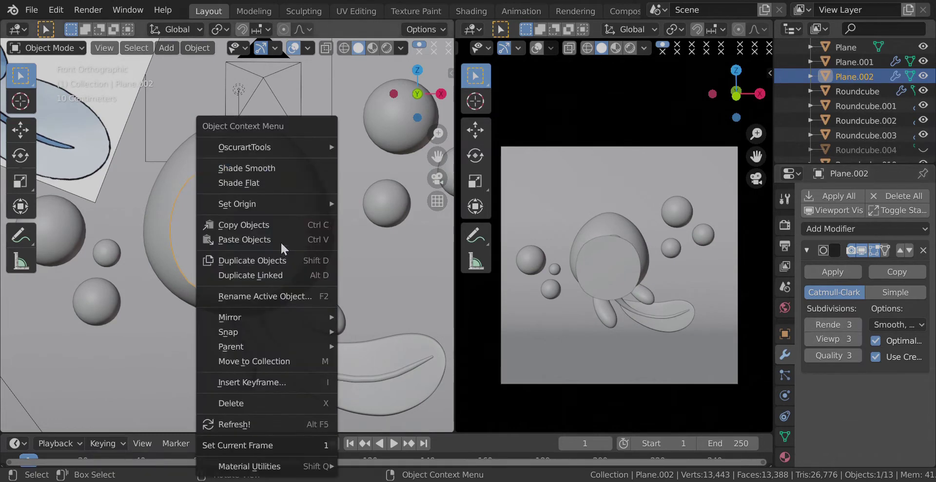
left_click(273, 168)
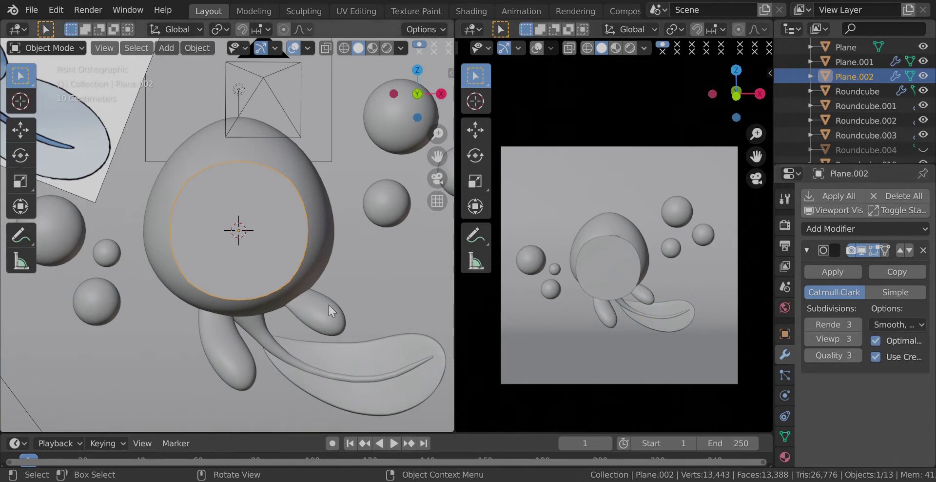
- Add a Shrinkwrap modifier to the disc with the egg-shaped body as its target
middle_click_drag(316, 289, 263, 290)
left_click(840, 233)
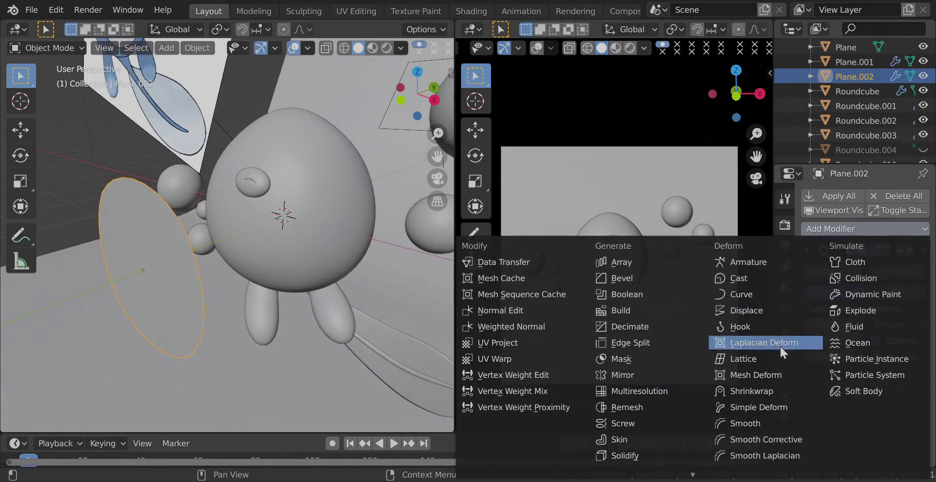
left_click(773, 390)
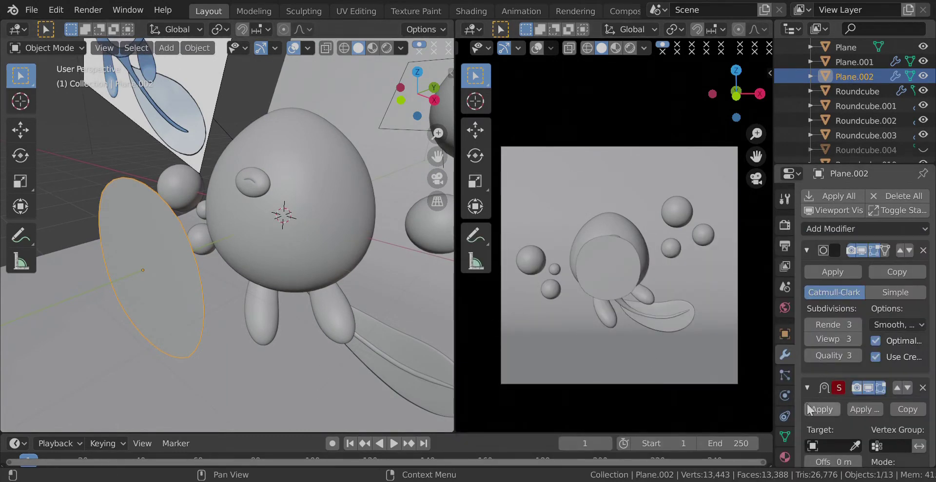
scroll(814, 409, "down", 2)
left_click(853, 407)
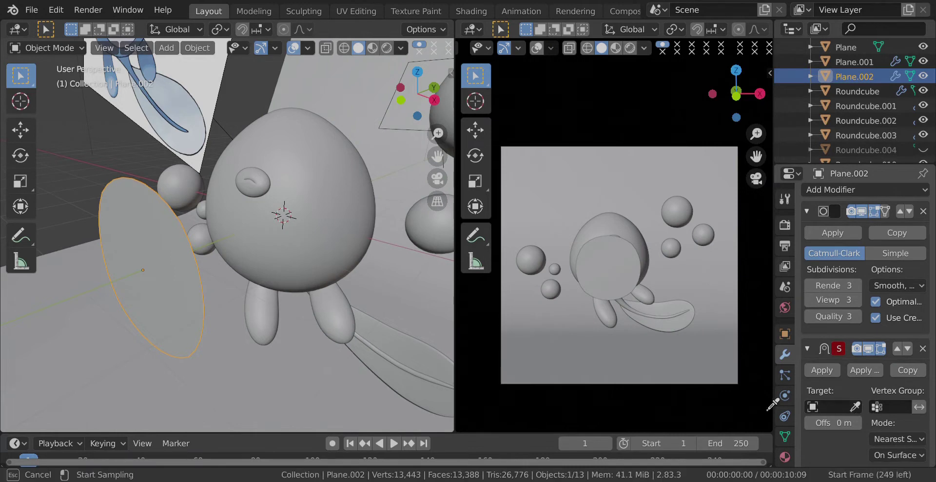
left_click(334, 216)
- Change the Shrinkwrap modifier's wrap mode to Project
middle_click_drag(299, 236, 300, 259)
scroll(302, 236, "up", 3)
scroll(348, 250, "up", 2)
scroll(329, 247, "down", 4)
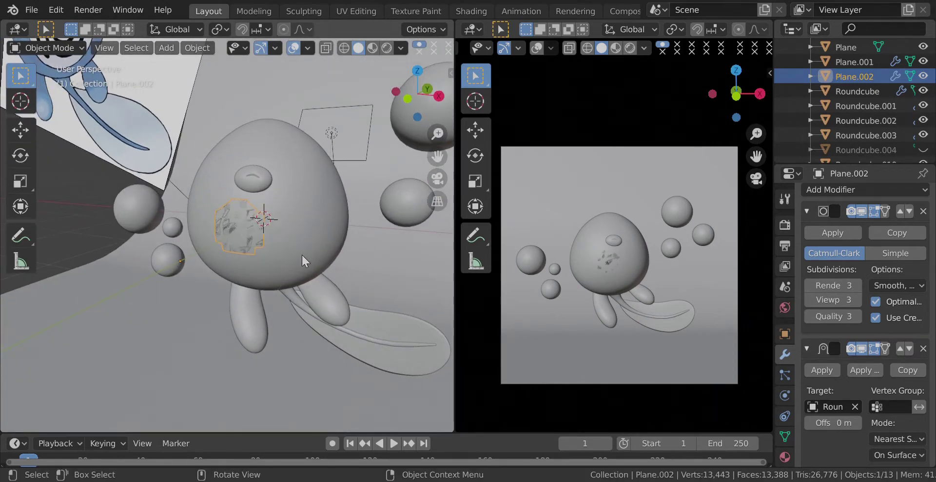
scroll(825, 428, "down", 1)
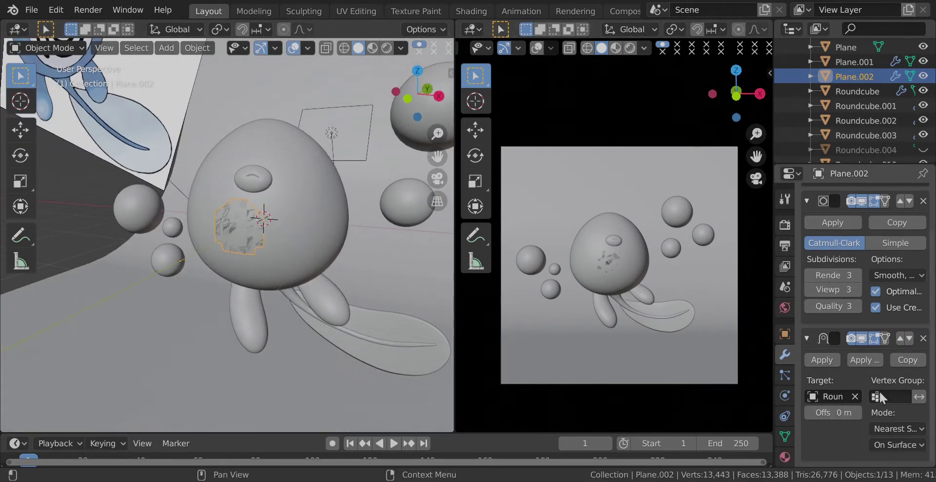
left_click(889, 427)
left_click(867, 396)
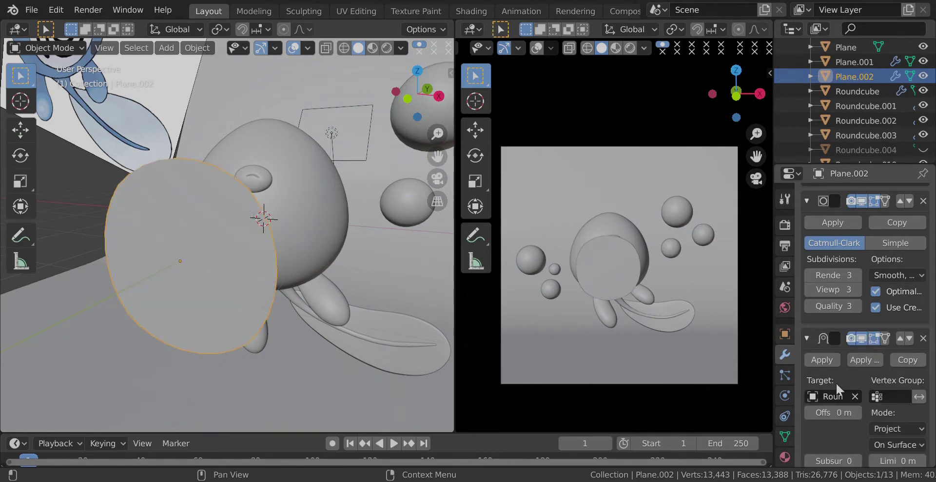
- Move the disc about 2.07 m along the Y axis into the front of the body
middle_click_drag(346, 286, 307, 309)
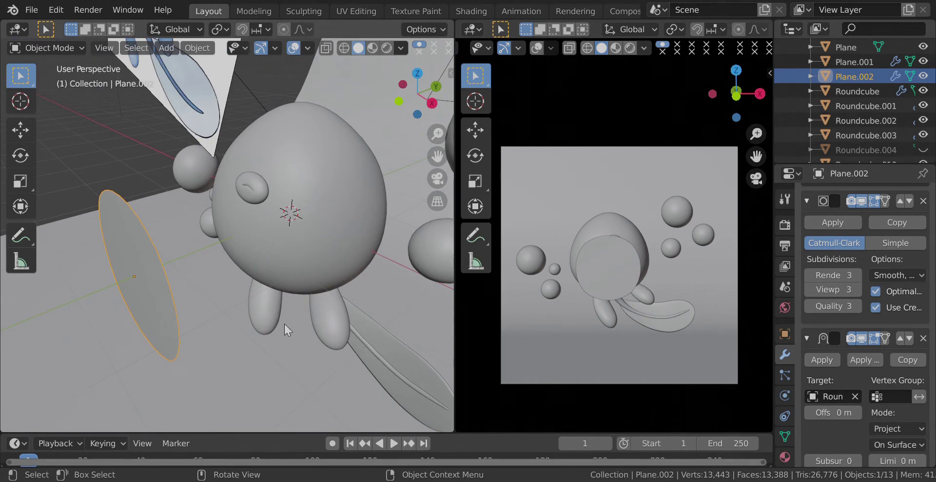
key("g")
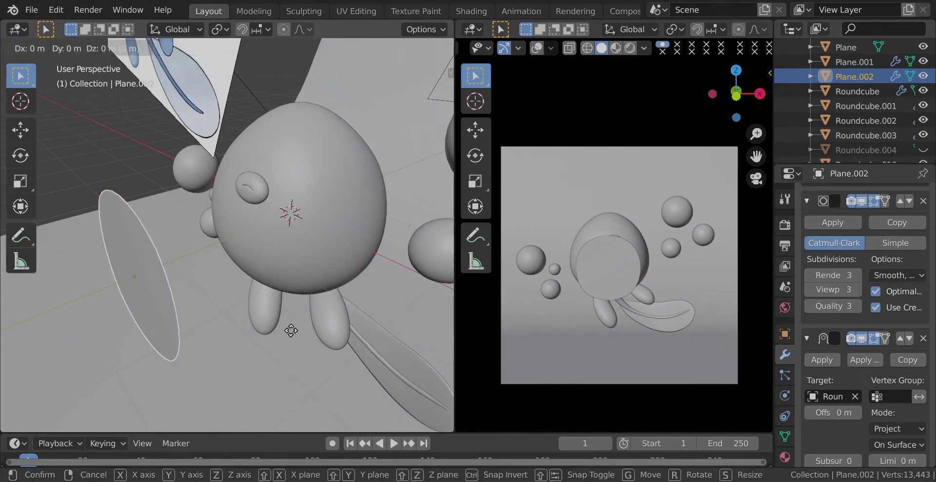
key("y")
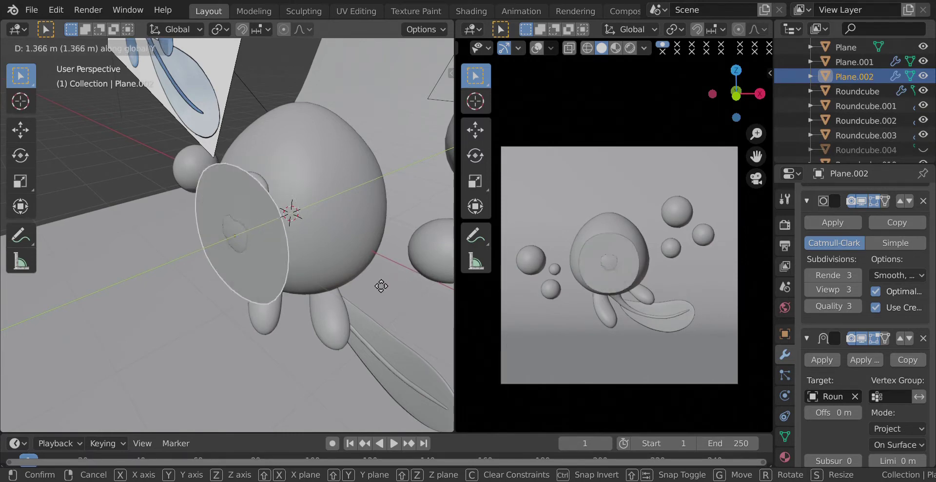
left_click(428, 268)
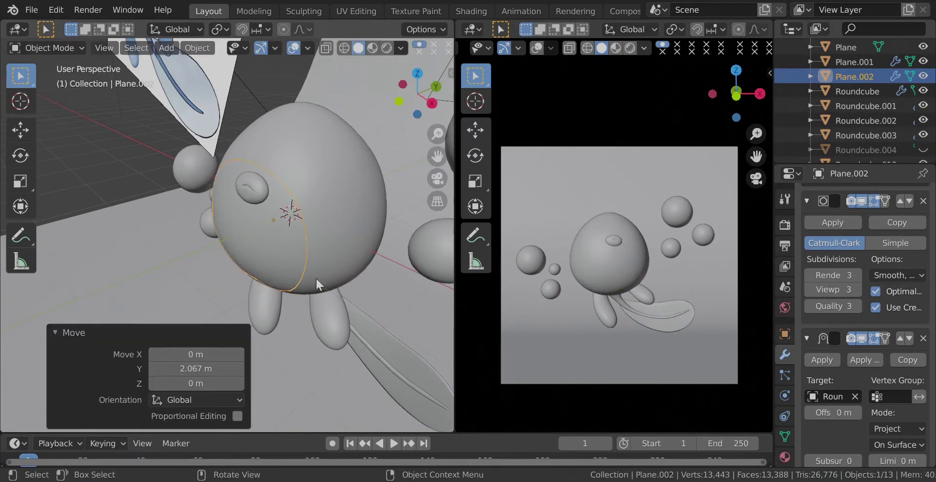
- Set the Shrinkwrap offset to -0.03 m to separate the belly disc from the body surface
middle_click_drag(315, 278, 289, 250)
key("KP_1")
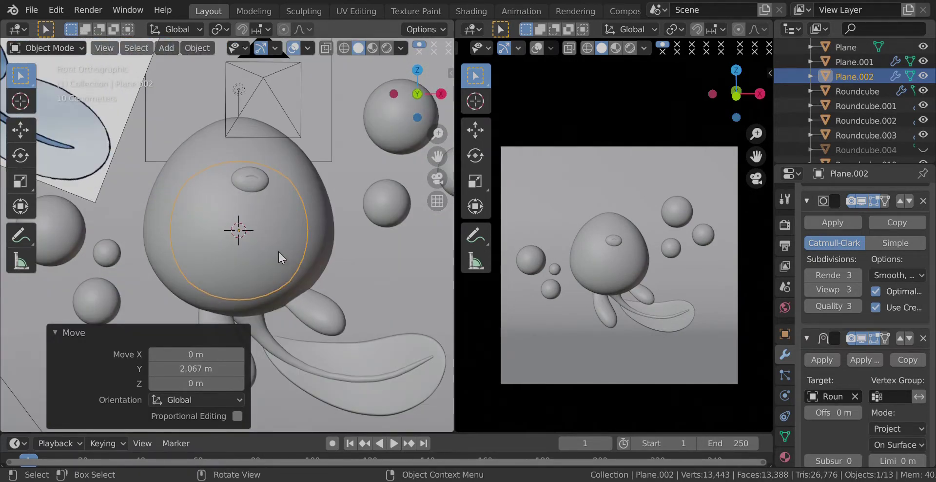
left_click_drag(808, 414, 808, 410)
left_click(808, 411)
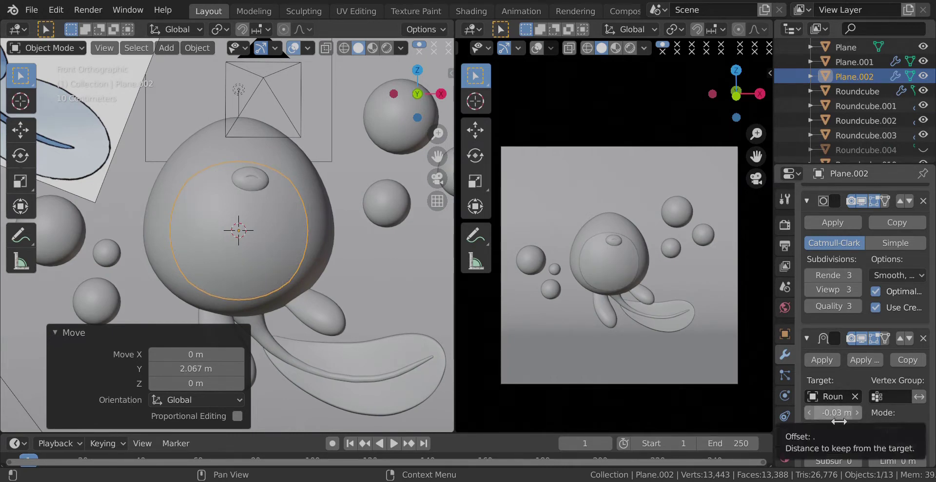
- Scale the belly disc uniformly to about 0.911 to match the reference image's belly proportions
middle_click_drag(344, 246, 317, 262)
key("KP_1")
scroll(296, 296, "down", 1)
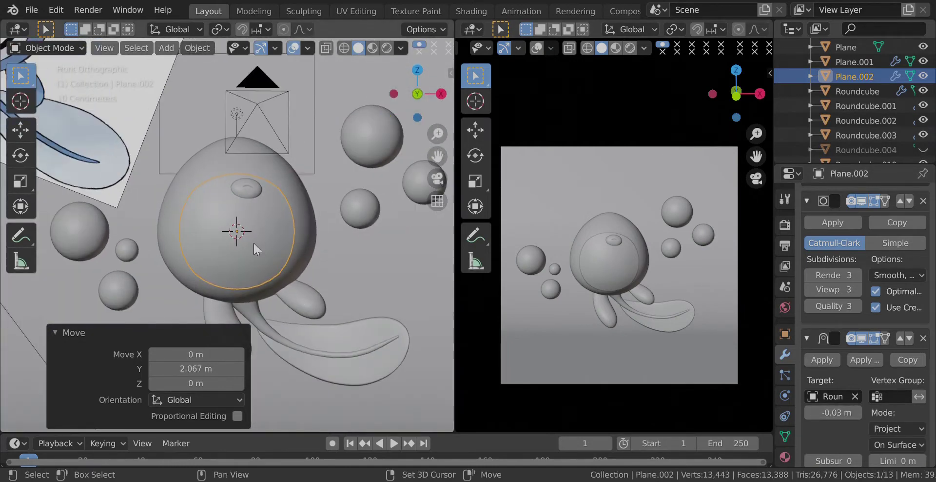
middle_click_drag(254, 243, 338, 322, "shift")
scroll(341, 305, "down", 2)
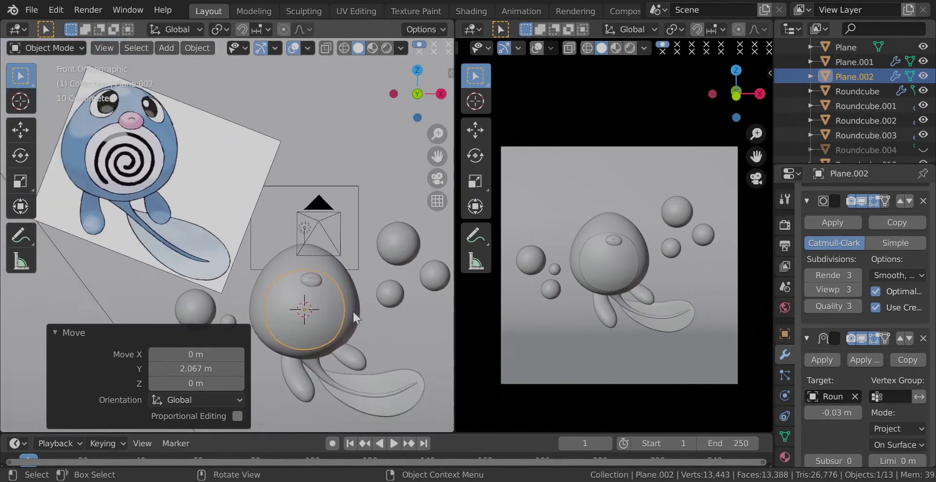
key("s")
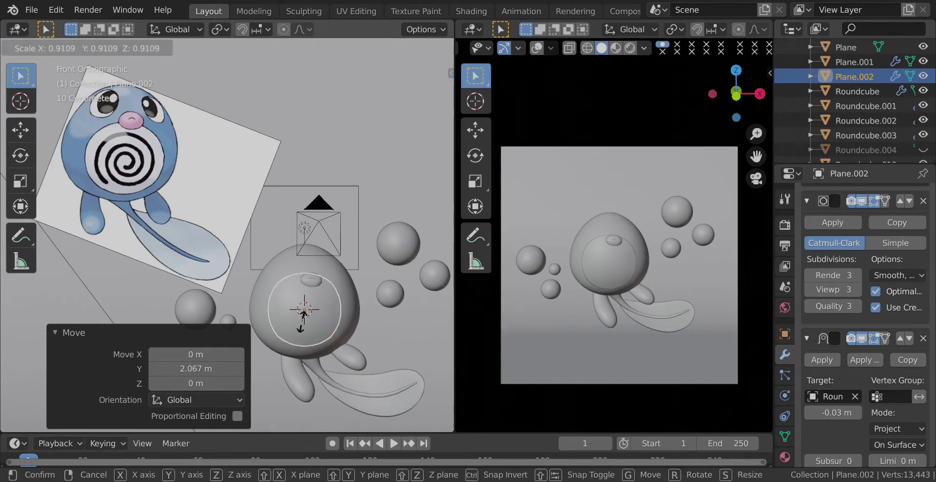
left_click(318, 337)
- Move the belly disc about 0.099 m in X and -0.138 m in Z, plus a nudge of about -0.015 m and -0.011 m
key("g")
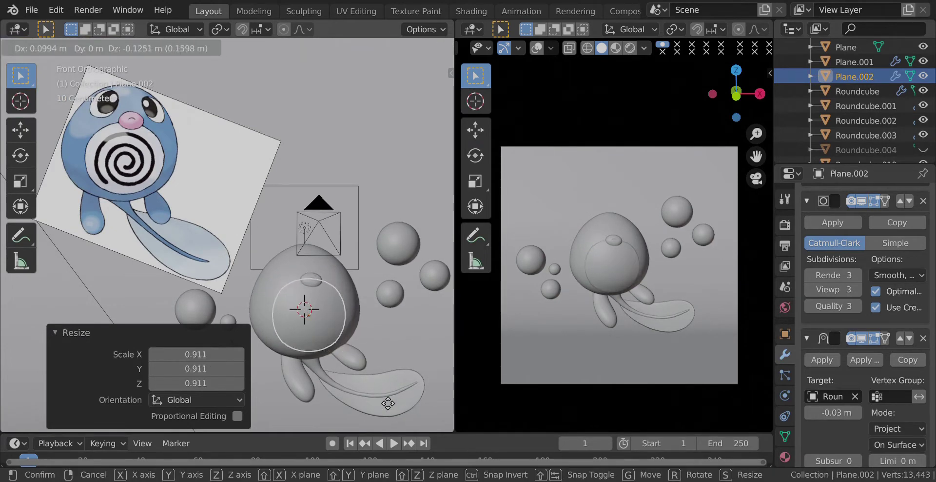
left_click(387, 406)
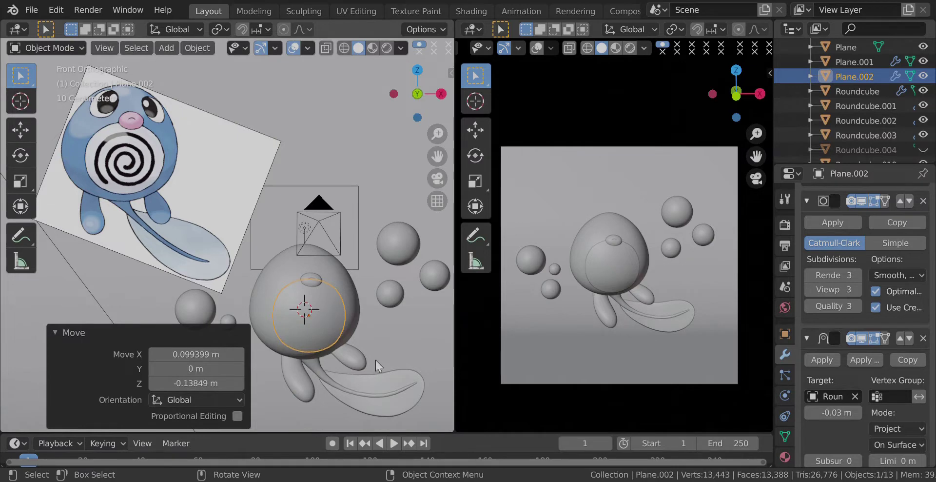
key("g")
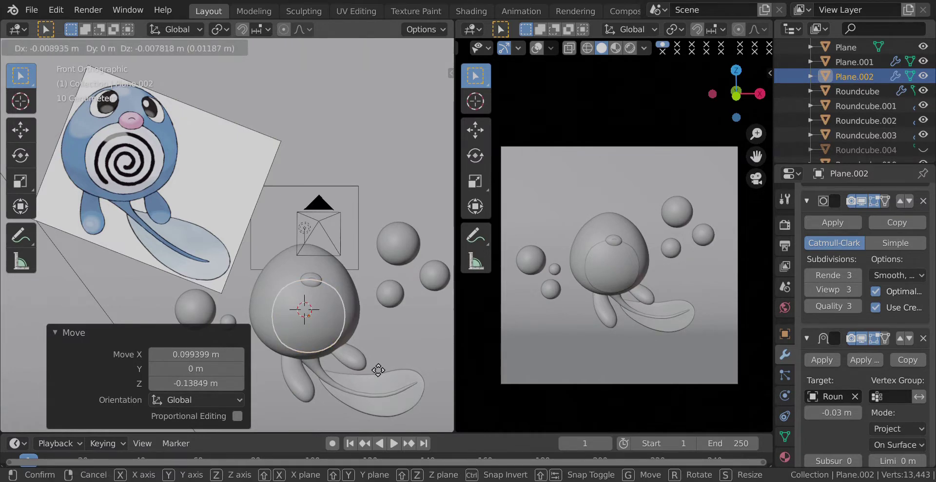
left_click(371, 365)
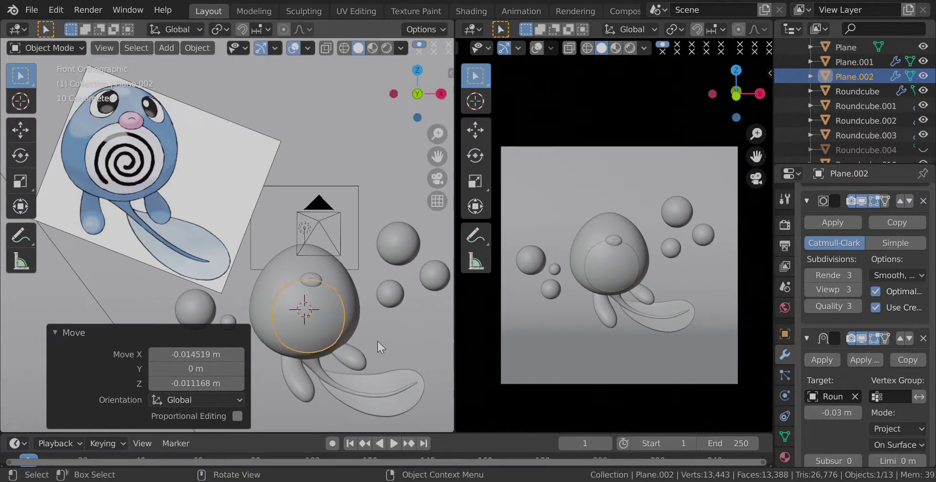
- Move the belly disc's mesh about 0.165 m along the Y axis in Edit Mode
scroll(375, 339, "up", 1)
middle_click_drag(373, 342, 332, 256, "shift")
scroll(332, 257, "up", 2)
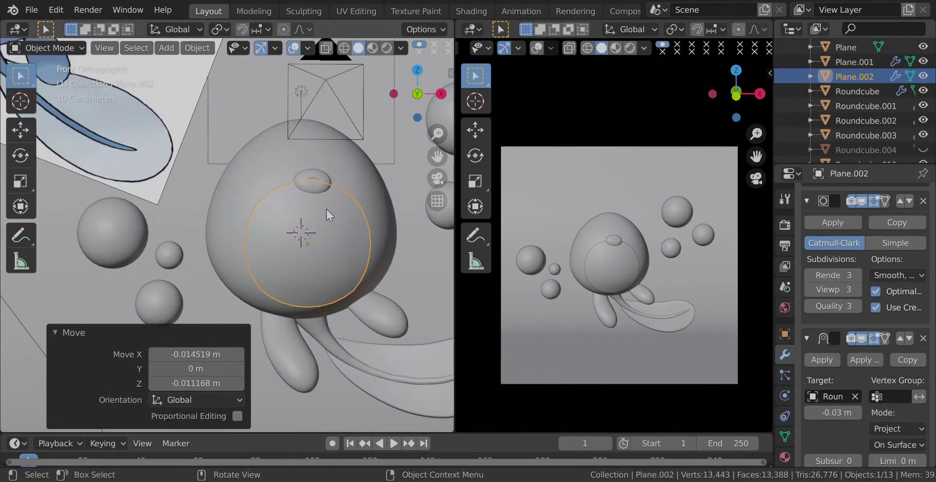
key("Tab")
middle_click_drag(326, 260, 318, 234)
key("g")
key("y")
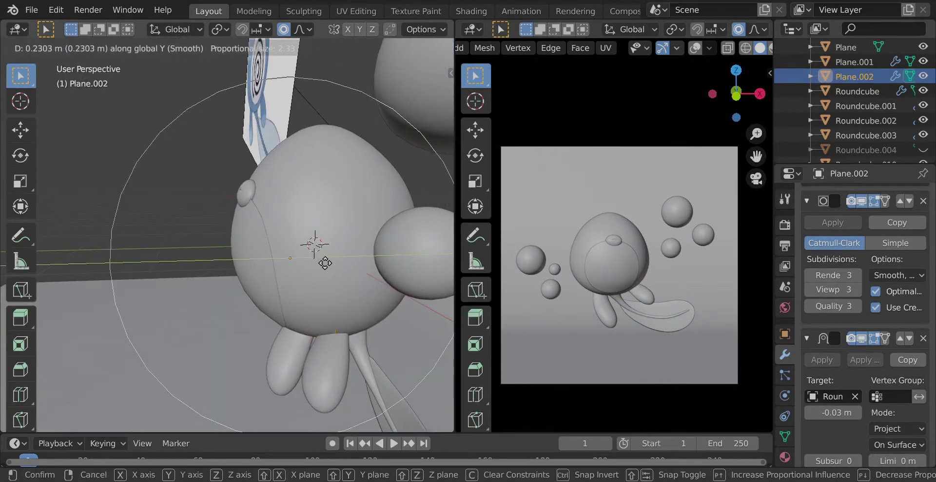
left_click(315, 249)
- Add one centred vertical and one centred horizontal loop cut to the belly plane in wireframe view
key("KP_1")
key("z")
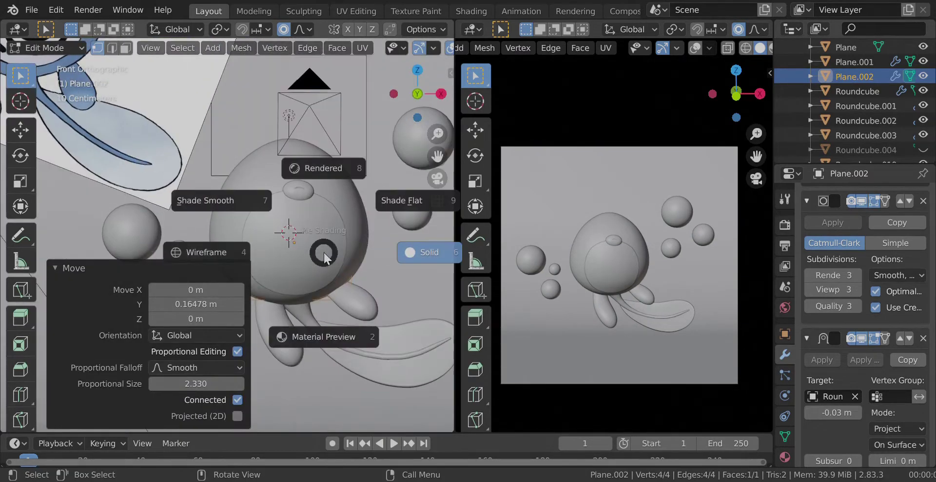
left_click(251, 251)
key("ctrl+r")
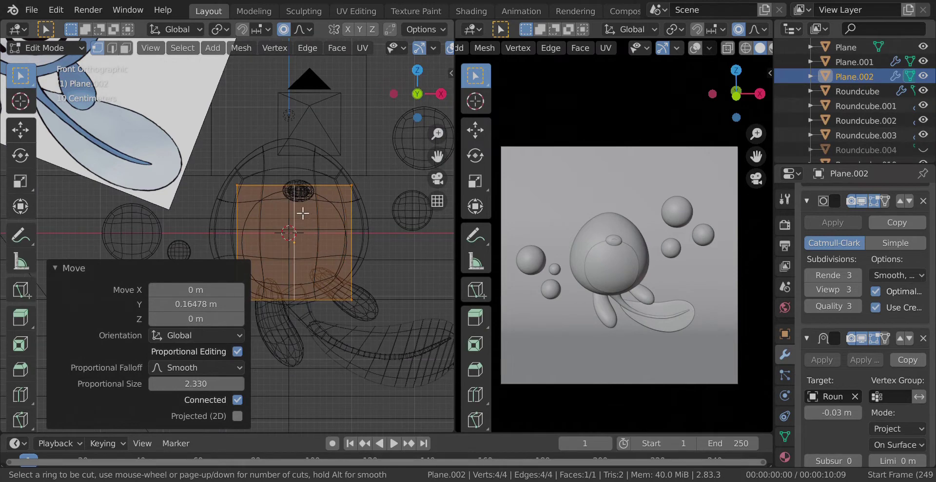
left_click(299, 236)
right_click(297, 237)
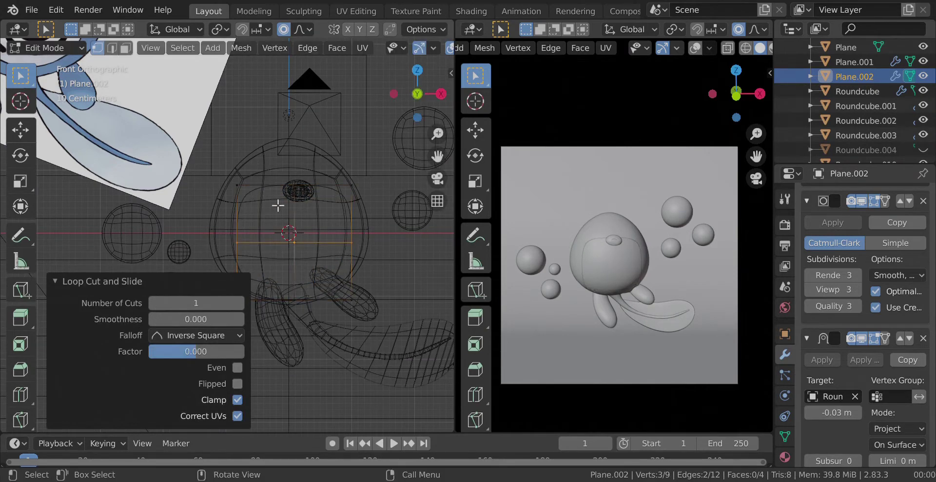
- Scale the belly plane's four corner vertices inward to about 0.727 with proportional editing off, in solid shading
left_click(238, 185)
middle_click_drag(299, 228, 299, 195, "shift")
left_click(238, 266, "shift")
left_click(353, 266, "shift")
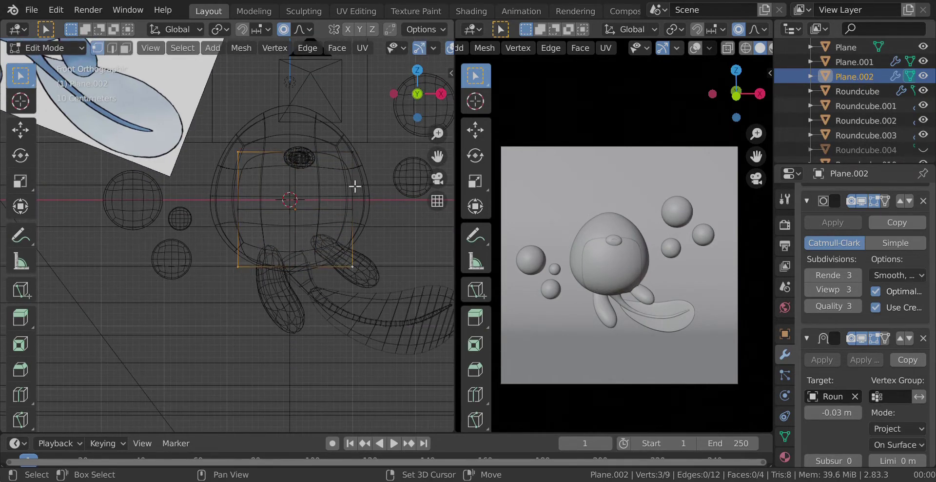
left_click(352, 153, "shift")
key("z")
left_click(405, 210)
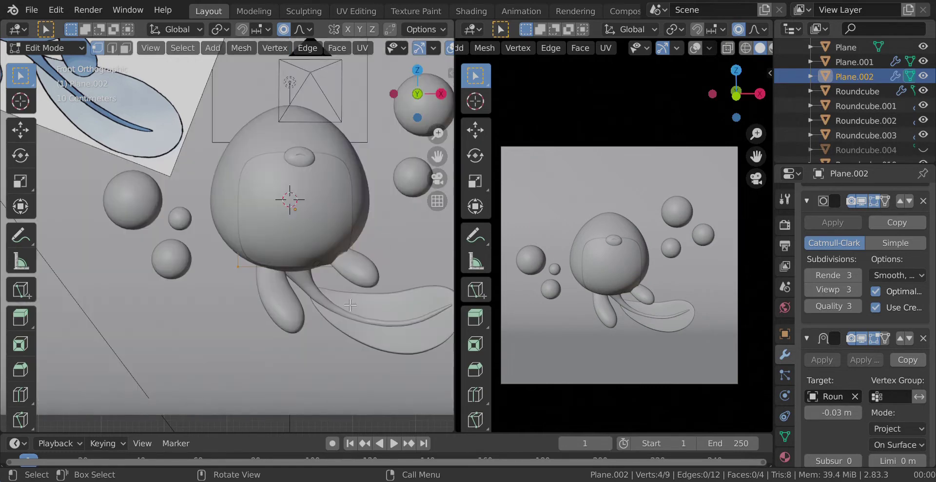
key("s")
right_click(345, 360)
key("o")
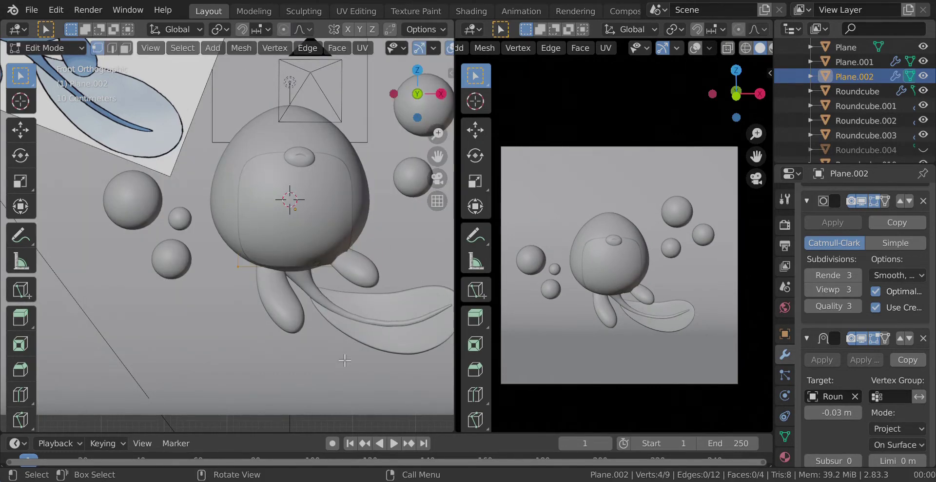
key("s")
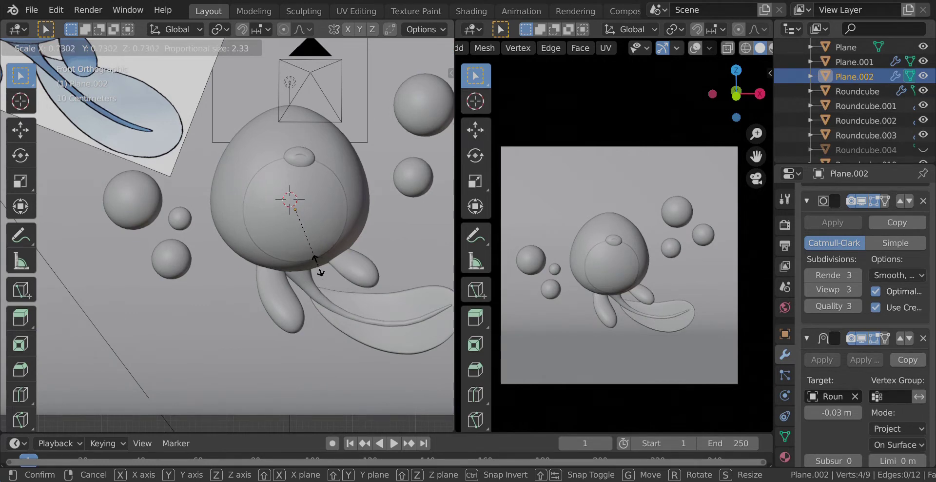
left_click(315, 261)
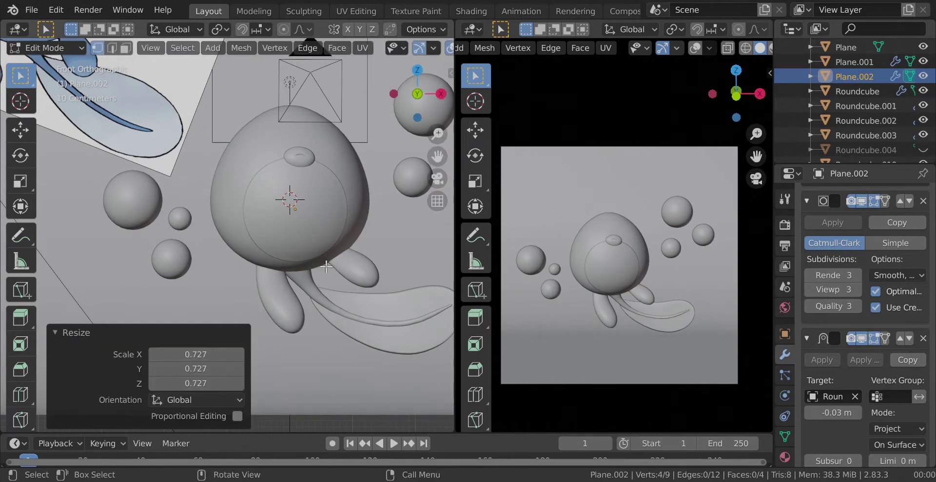
- Nudge the belly disc about 0.002 m in X and 0.013 m in Z in Object Mode
key("Tab")
key("g")
left_click(334, 244)
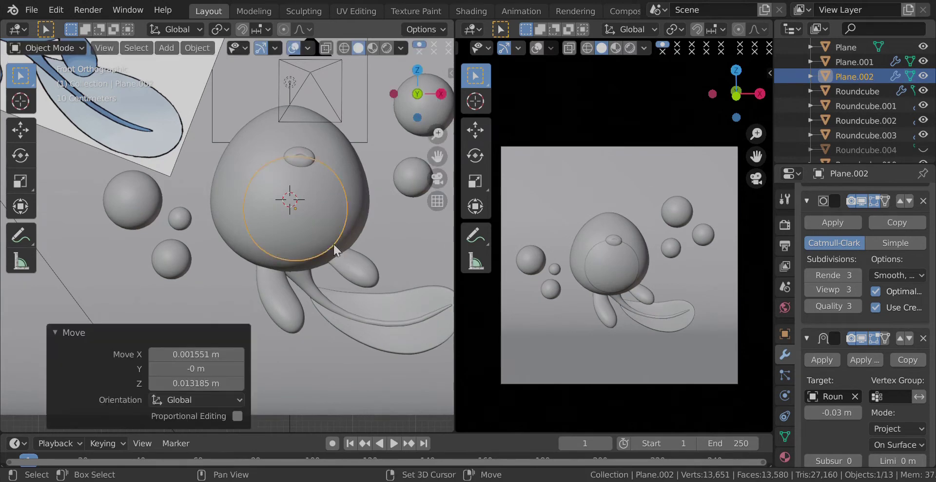
- Examine the belly disc's fit on the body from the front, sides and below, comparing it with the reference image
scroll(322, 204, "down", 3)
left_click(335, 358)
middle_click_drag(206, 200, 225, 275, "shift")
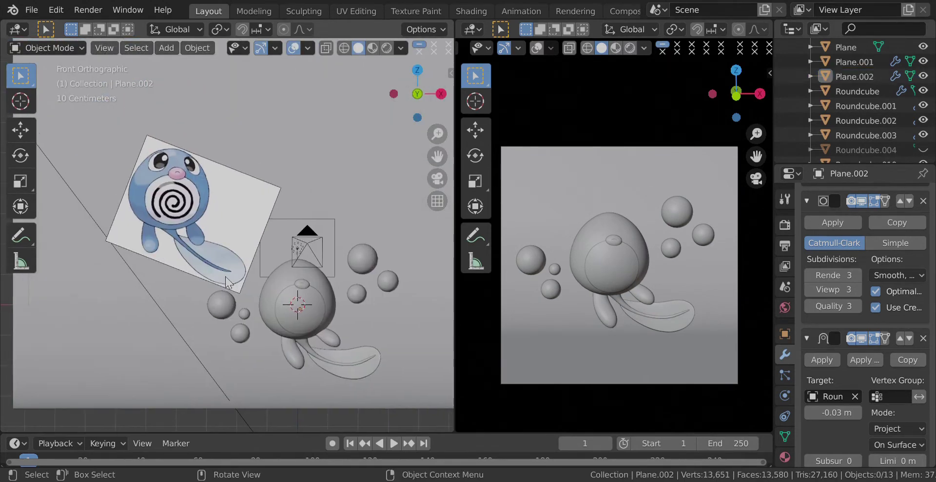
scroll(325, 299, "up", 3)
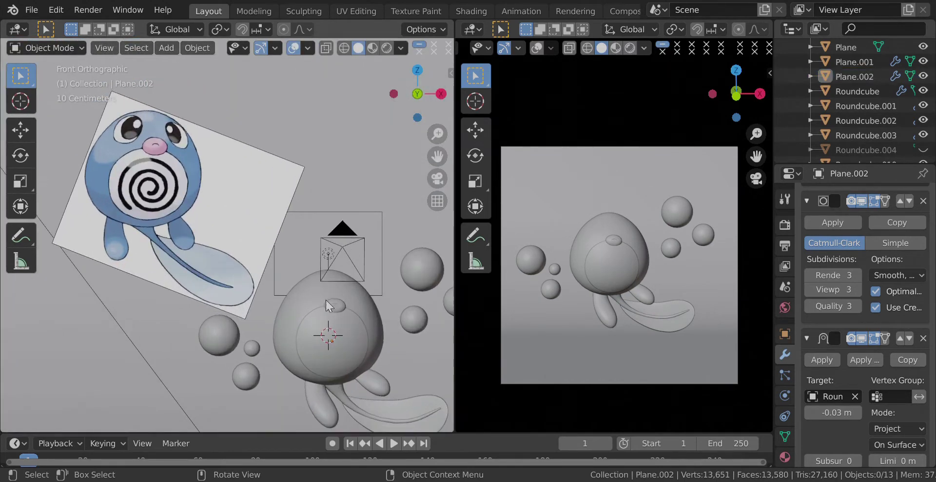
left_click(306, 293)
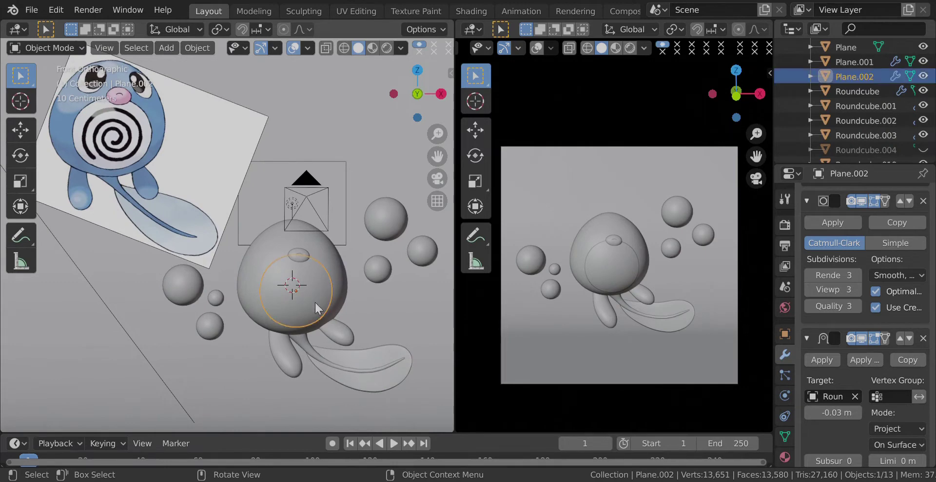
scroll(320, 308, "down", 2)
left_click(349, 406)
middle_click_drag(318, 352, 220, 313)
scroll(222, 309, "up", 6)
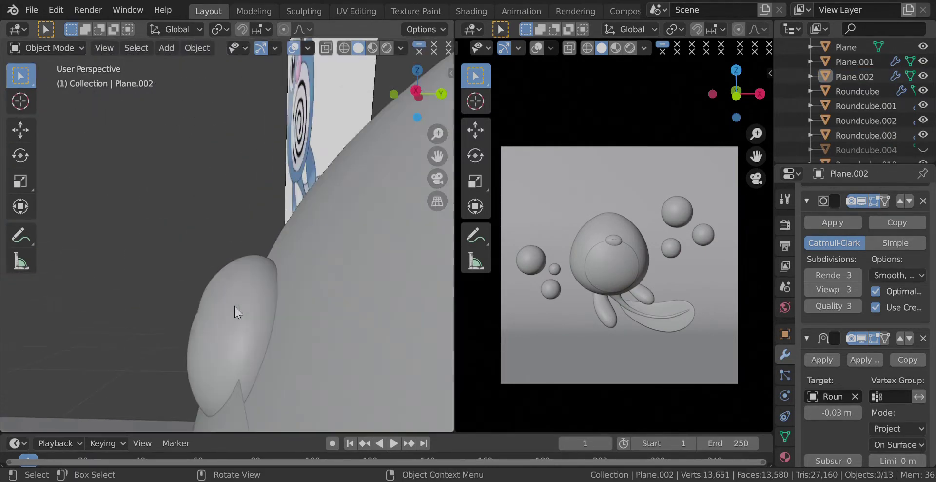
middle_click_drag(229, 301, 285, 307)
key("KP_1")
scroll(341, 301, "down", 2)
middle_click_drag(340, 317, 259, 257, "shift")
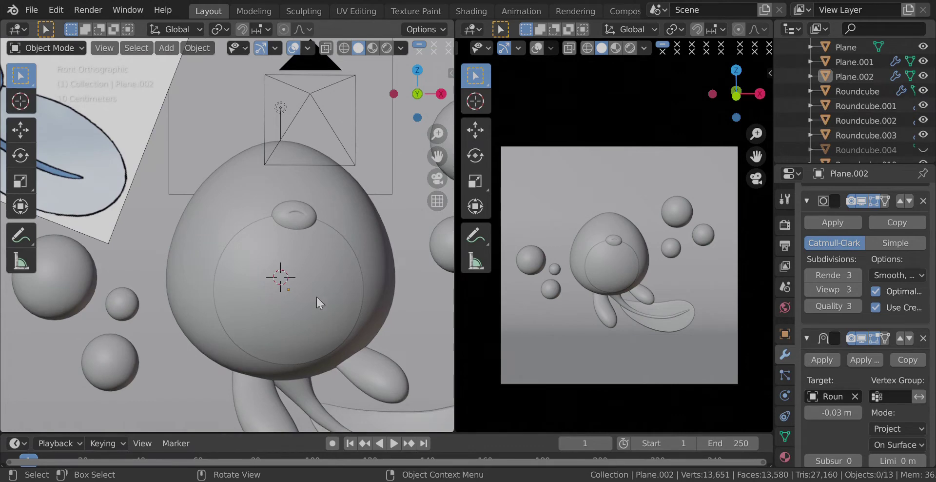
scroll(317, 297, "down", 2)
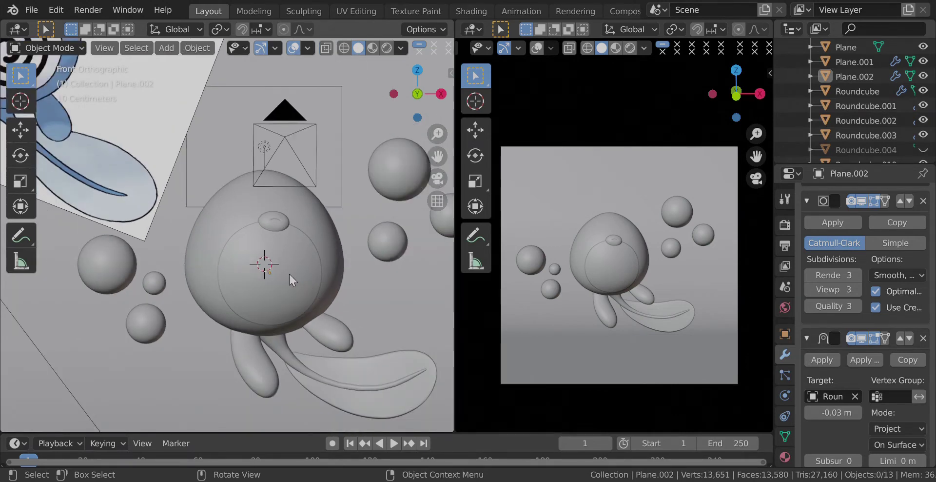
middle_click_drag(288, 274, 253, 286)
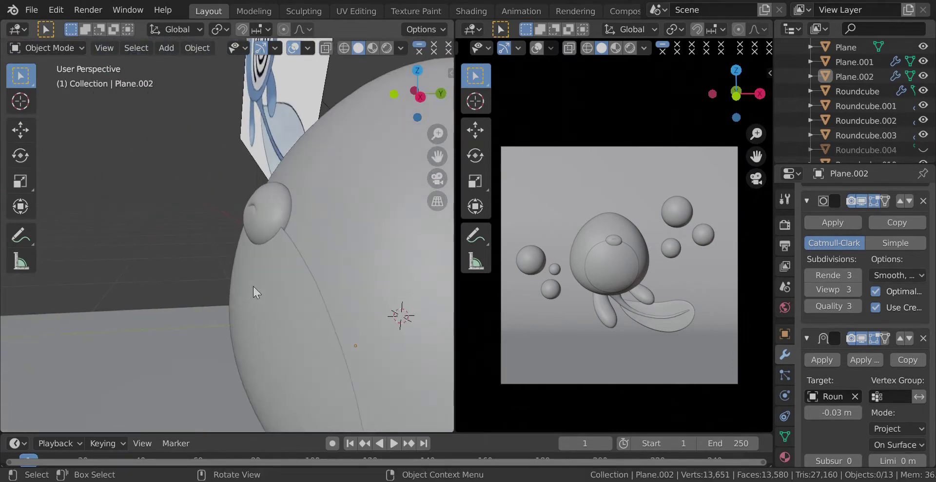
key("KP_1")
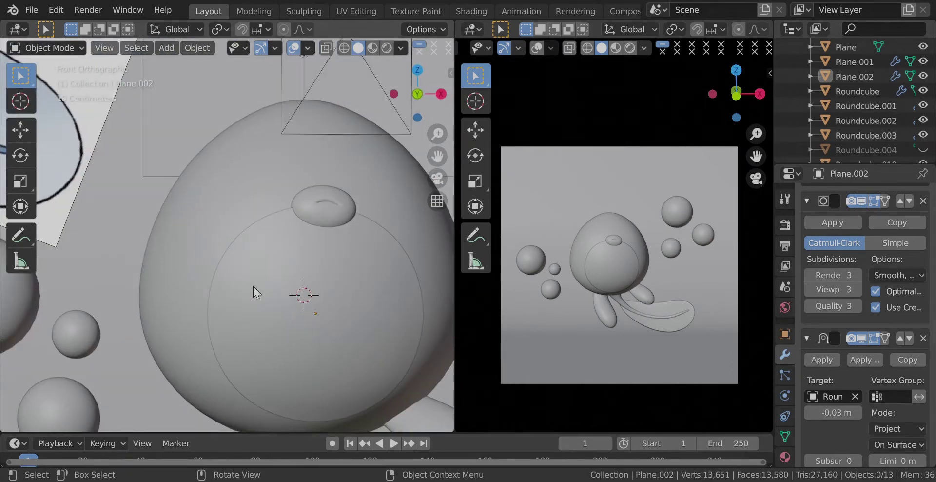
middle_click_drag(249, 276, 207, 204)
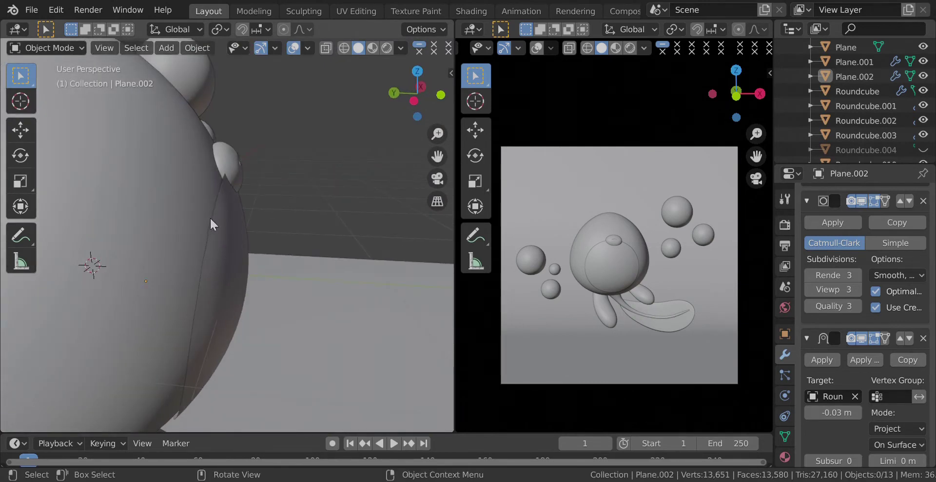
middle_click_drag(210, 216, 222, 234)
key("KP_1")
scroll(303, 251, "down", 3)
middle_click_drag(303, 254, 224, 179, "shift")
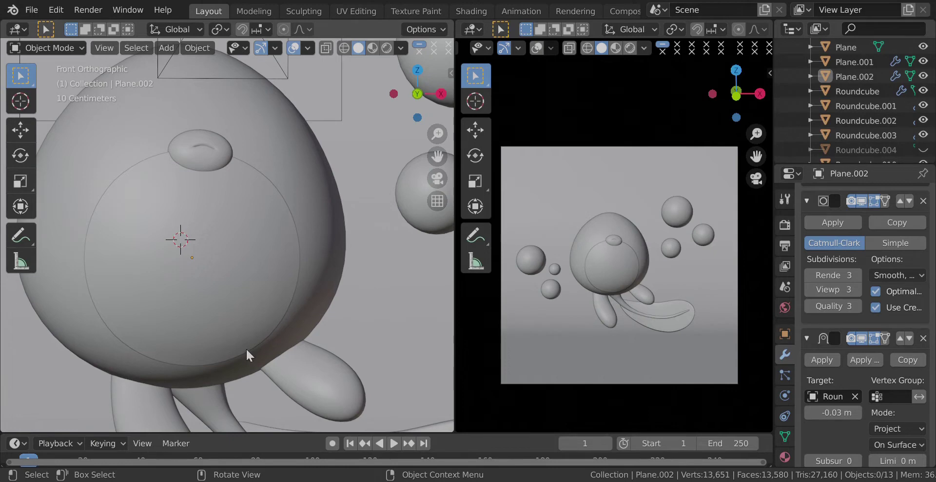
middle_click_drag(265, 275, 236, 303)
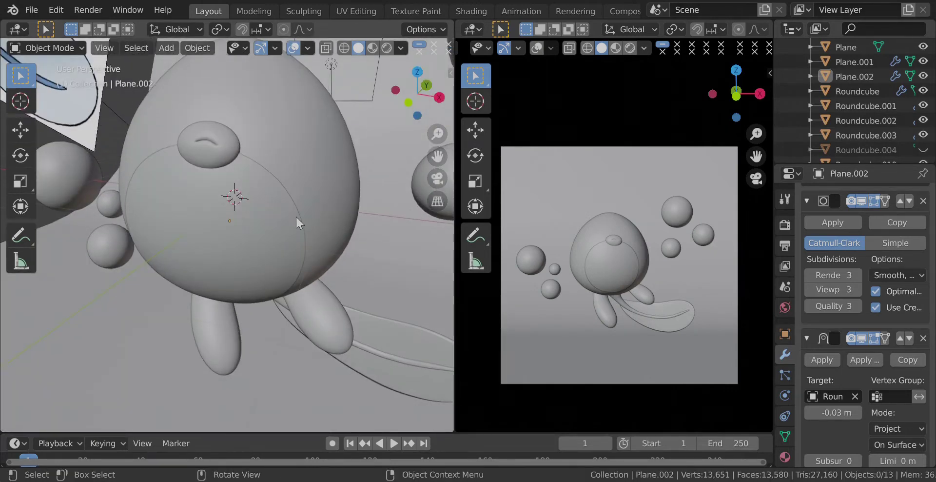
key("KP_1")
scroll(237, 225, "up", 2)
- Disable Diffuse and Shadow in the belly disc's ray visibility settings
left_click(230, 246)
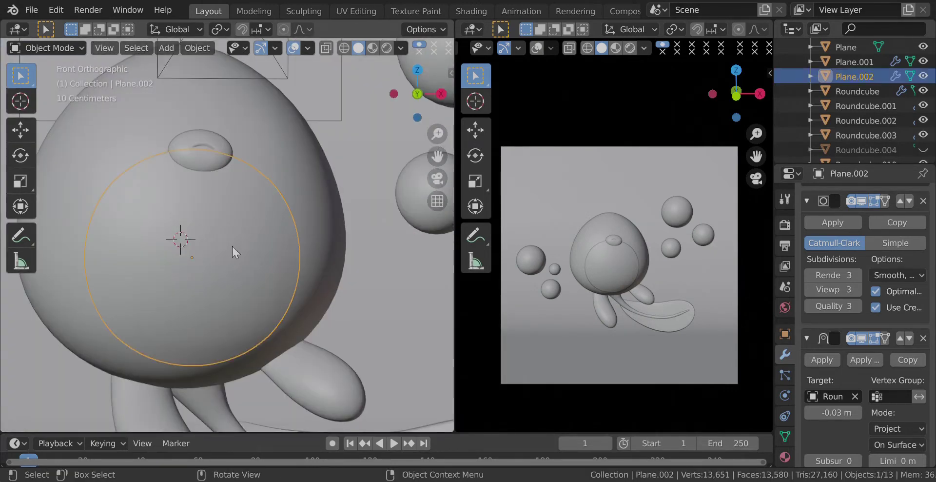
left_click(784, 334)
scroll(818, 356, "down", 12)
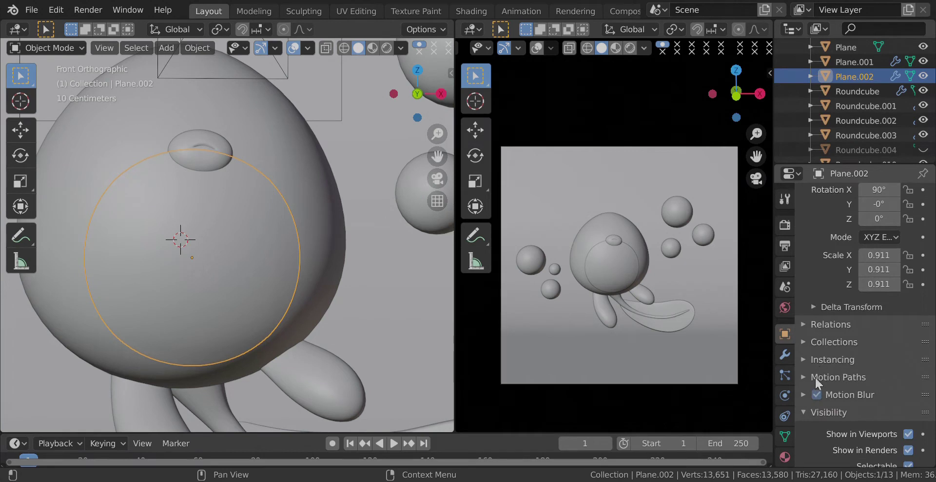
scroll(820, 365, "up", 2)
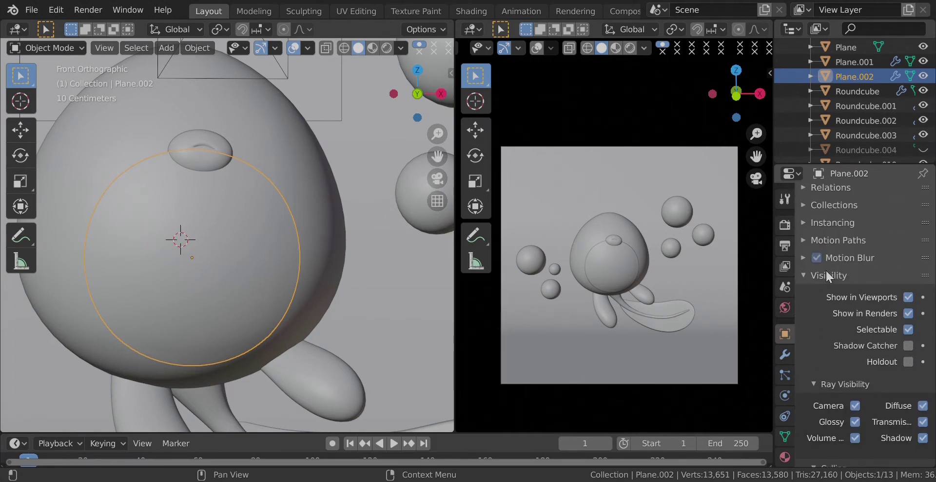
scroll(818, 351, "down", 3)
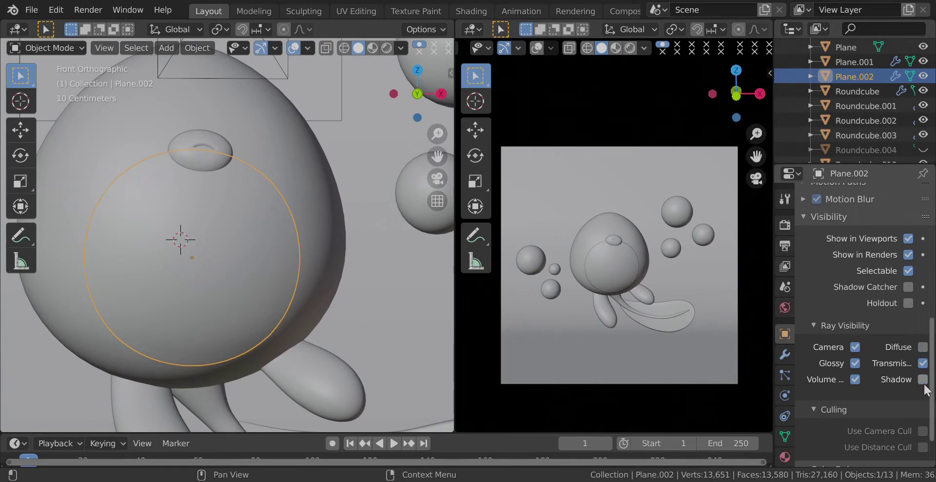
scroll(264, 322, "down", 5)
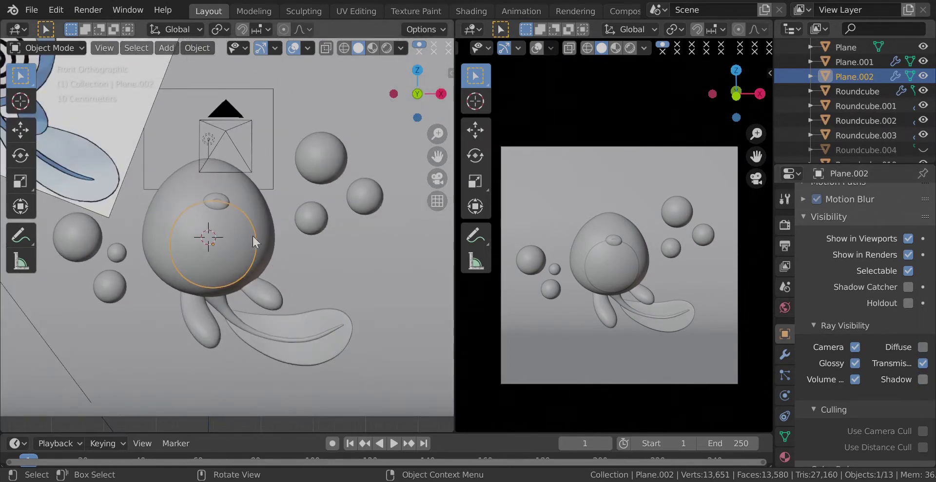
scroll(253, 235, "up", 4)
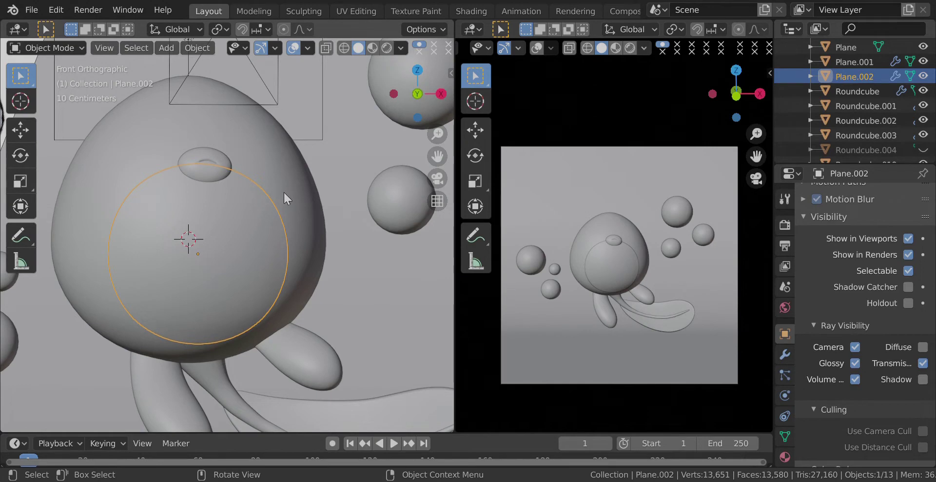
- Examine the belly disc's edge up close in a rendered preview of the camera view
scroll(276, 233, "down", 1)
scroll(276, 233, "down", 4)
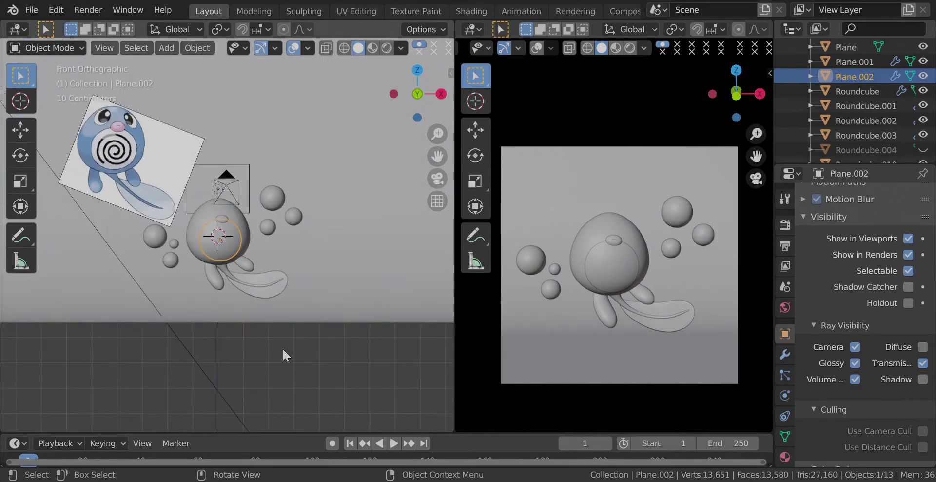
left_click(282, 347)
middle_click_drag(283, 347, 270, 225)
scroll(270, 225, "up", 6)
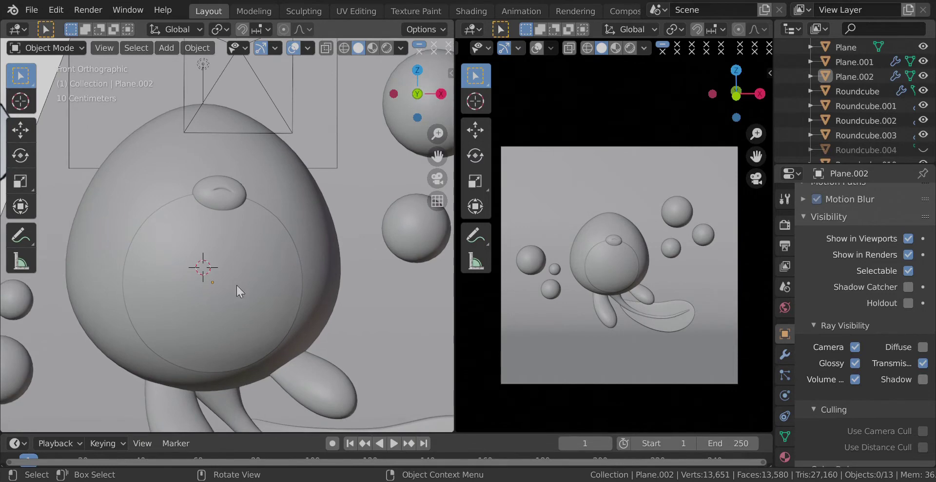
scroll(236, 285, "down", 2)
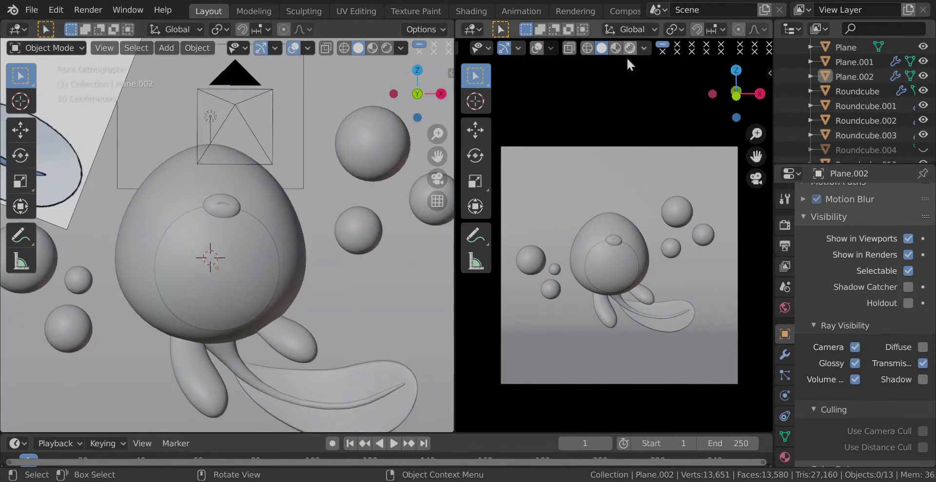
key("z")
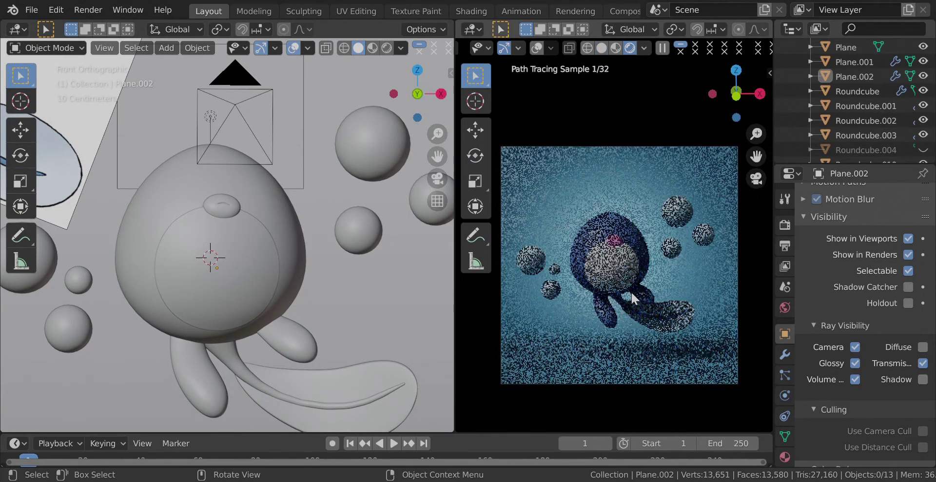
scroll(630, 295, "up", 8)
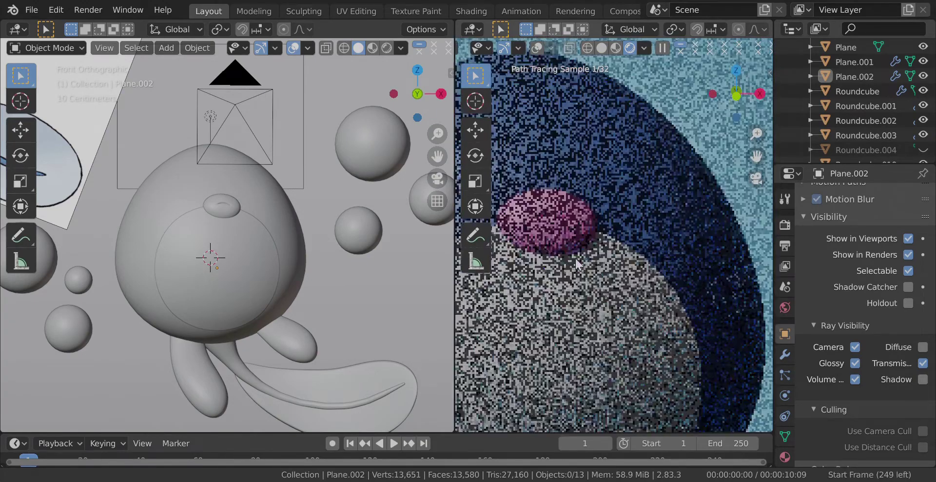
scroll(639, 281, "up", 4)
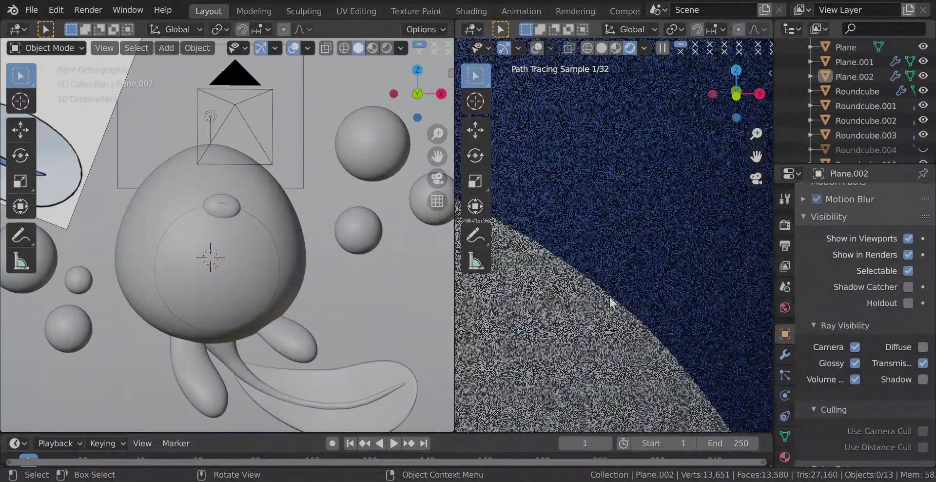
- Try Shadow ray visibility on for the belly disc, inspect its rendered edge, and switch it off again
left_click(921, 379)
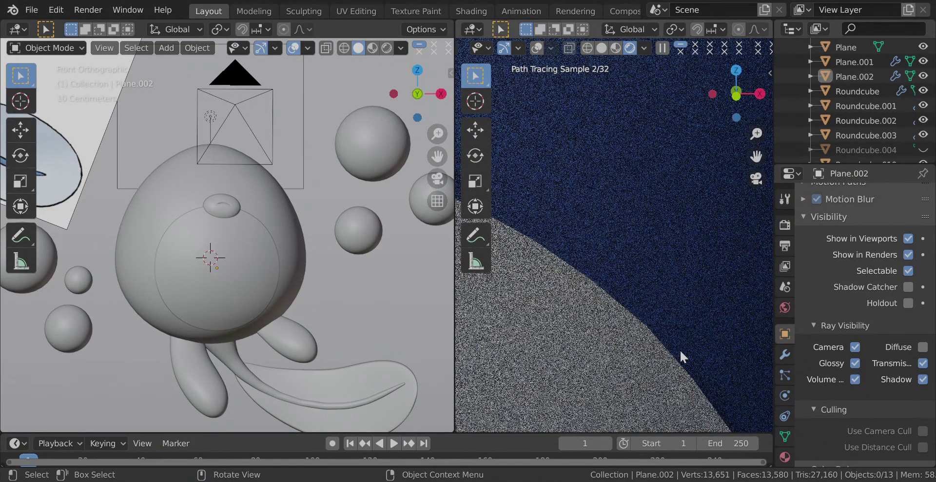
scroll(679, 349, "down", 6)
middle_click_drag(677, 346, 668, 302, "shift")
scroll(669, 302, "up", 6)
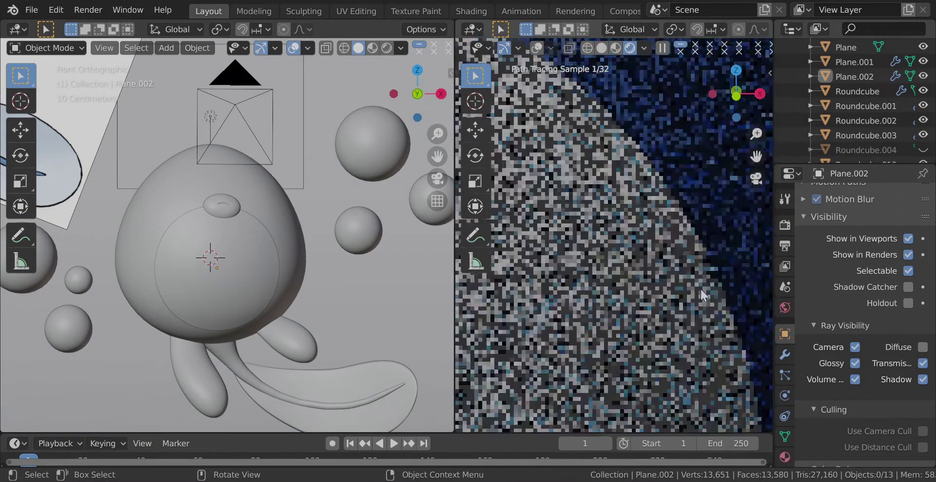
scroll(630, 311, "down", 2)
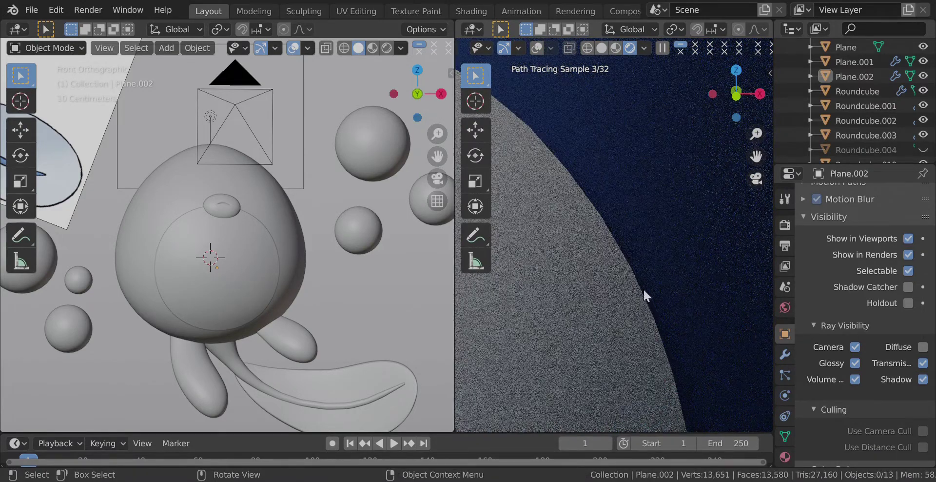
scroll(662, 335, "down", 5)
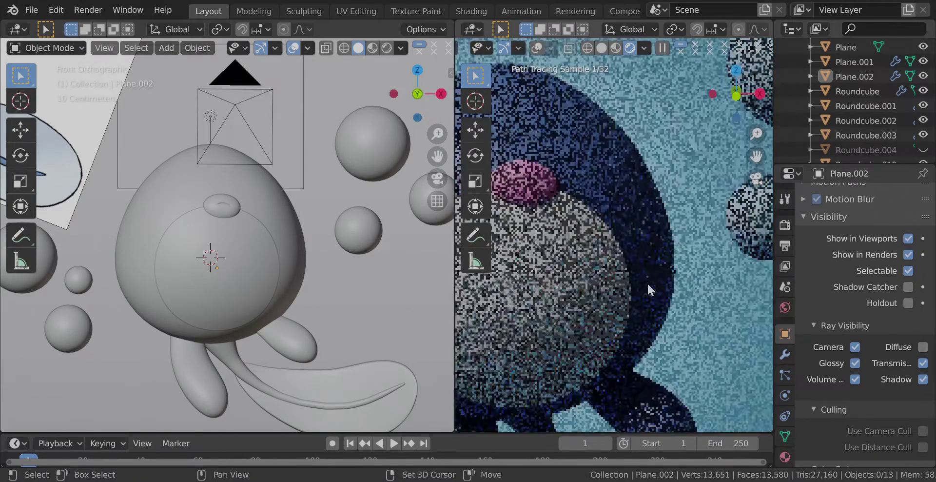
left_click(922, 379)
- Return the preview viewport to solid shading in the camera view
scroll(586, 263, "down", 2)
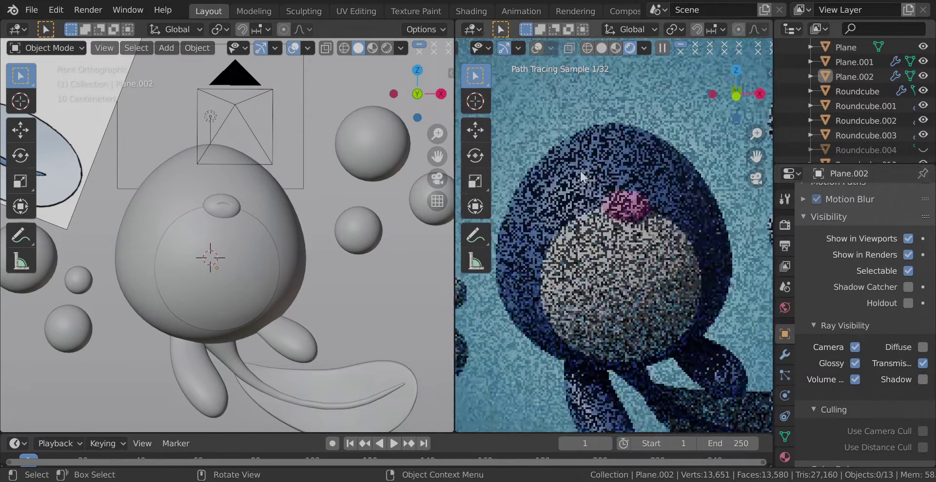
left_click(601, 47)
key("KP_0")
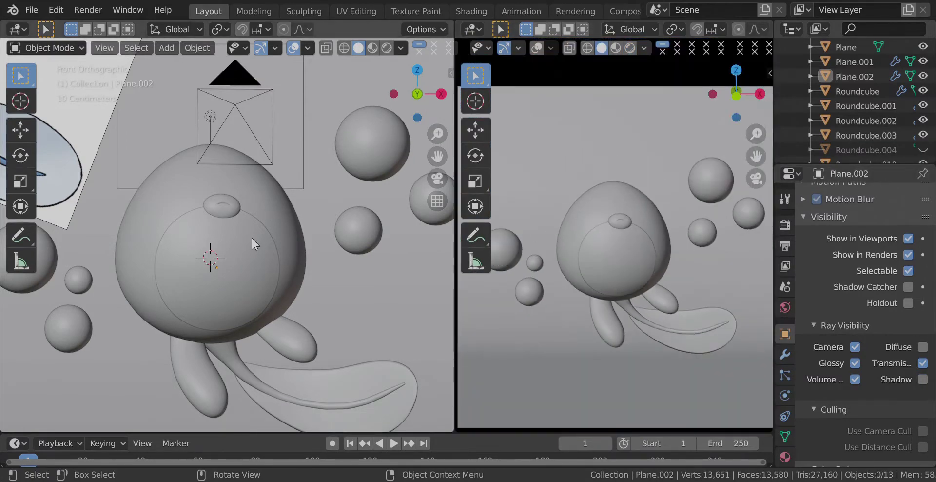
- Add an Archemedean spiral curve at the world origin
scroll(252, 238, "down", 5)
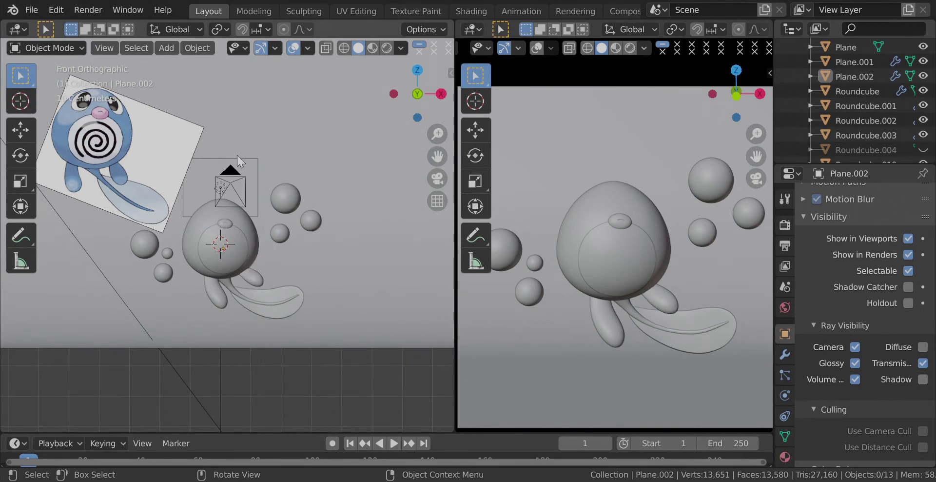
key("shift+a")
mouse_move(224, 170)
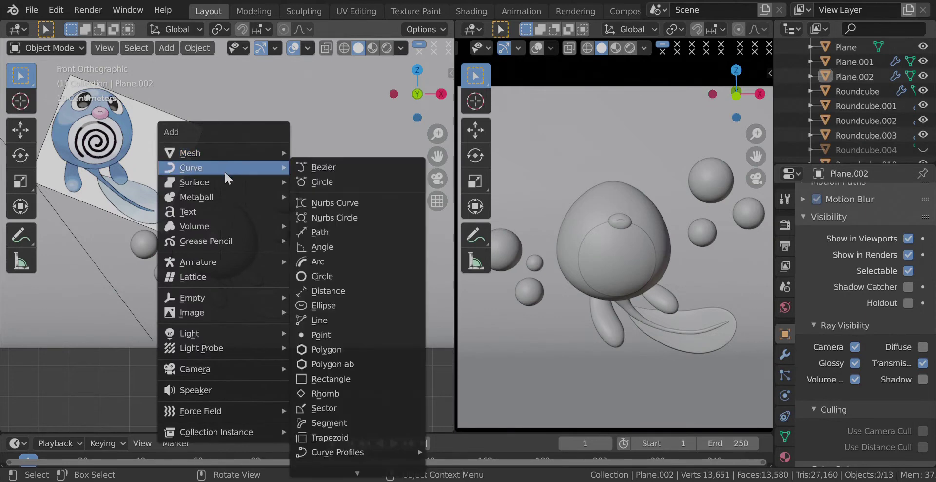
scroll(337, 426, "down", 6)
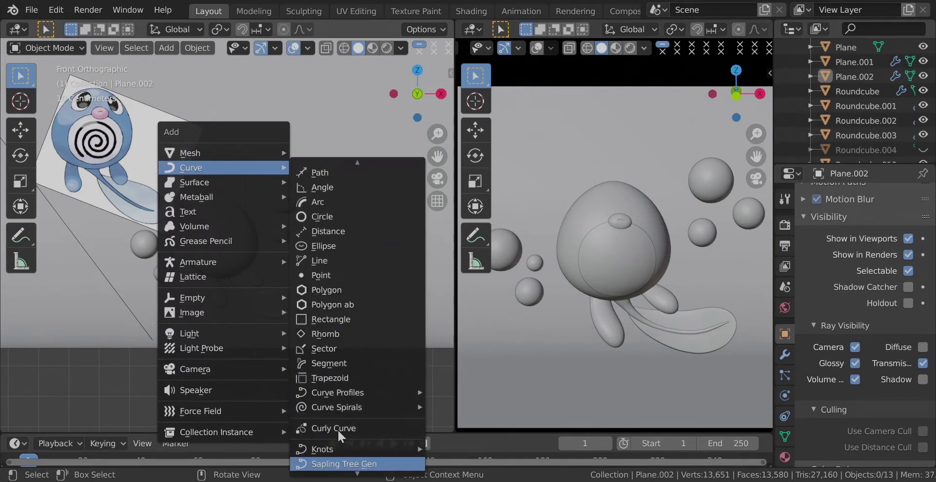
scroll(338, 428, "down", 1)
scroll(338, 430, "up", 5)
scroll(337, 428, "down", 6)
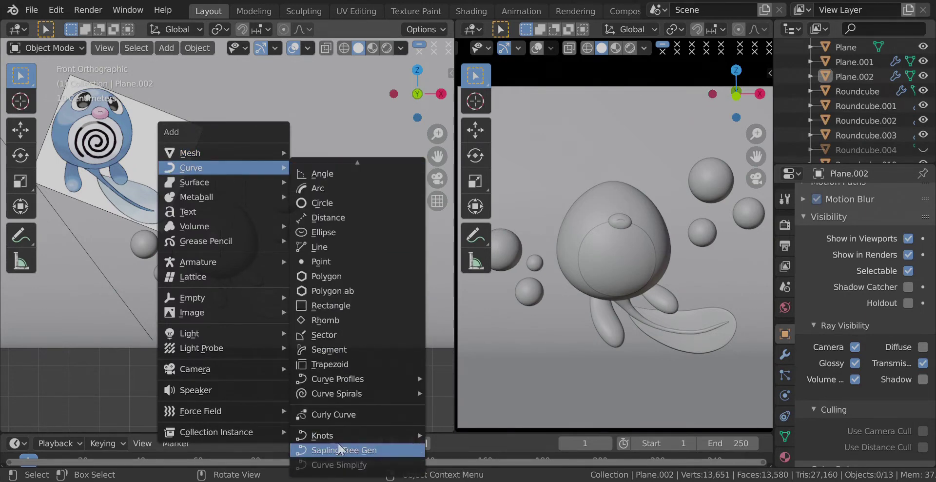
mouse_move(335, 394)
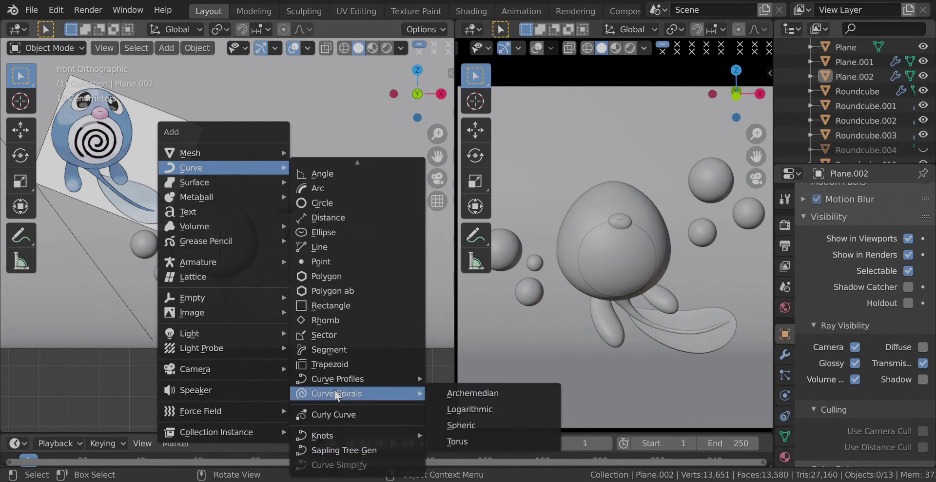
left_click(484, 391)
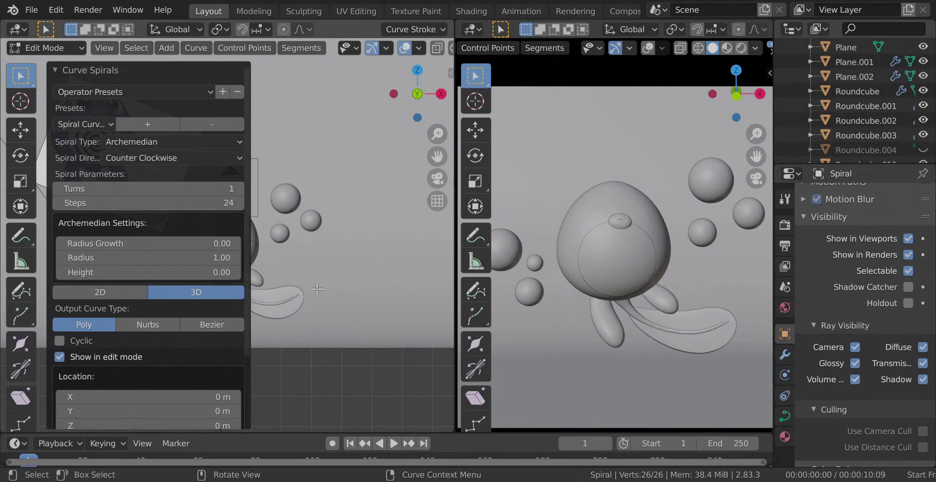
- Compare the new spiral with the reference image's belly swirl and set its turns to 3
key("KP_Decimal")
key("KP_7")
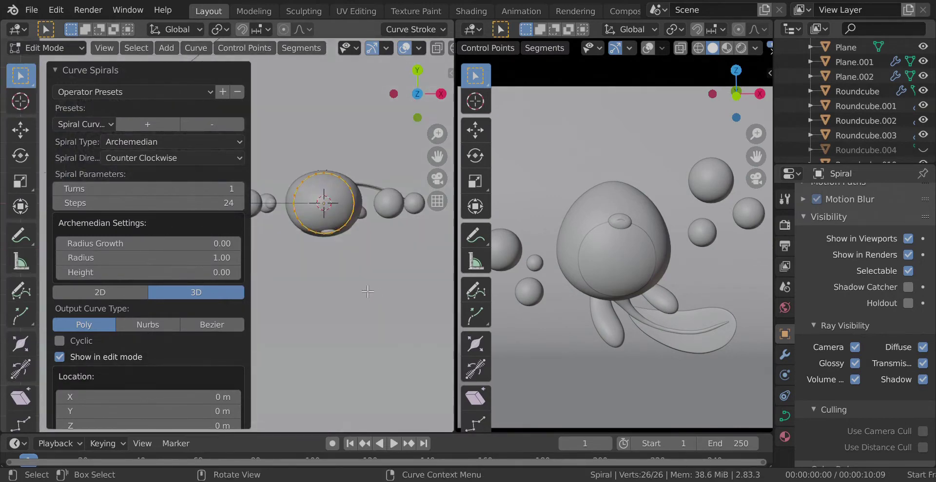
key("KP_1")
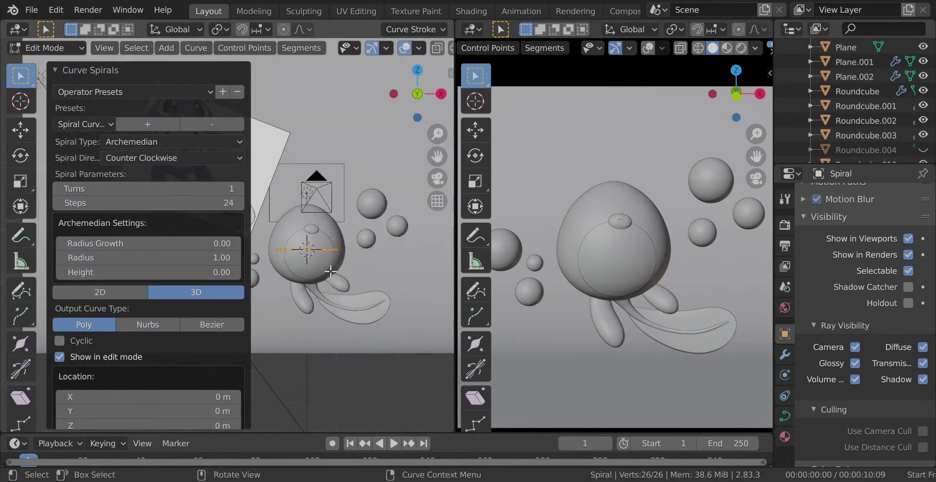
scroll(385, 279, "up", 4)
middle_click_drag(324, 59, 351, 194, "shift")
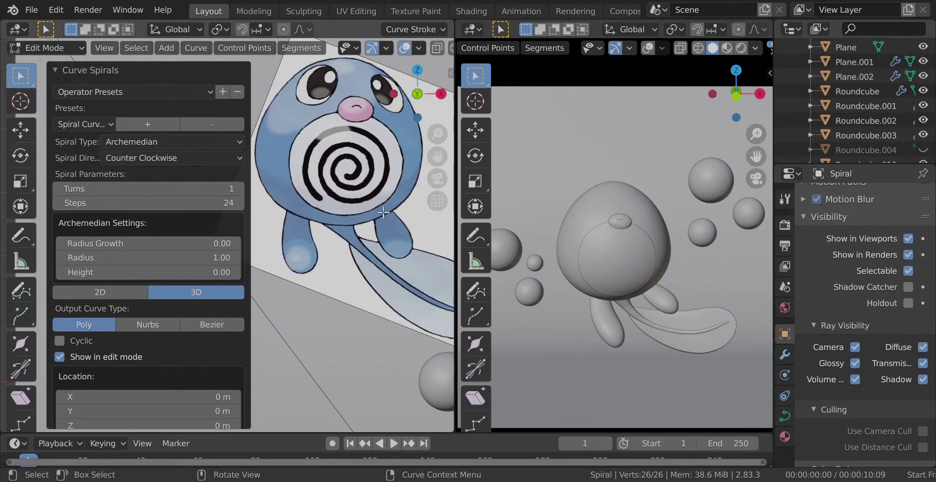
scroll(358, 278, "down", 5)
key("KP_7")
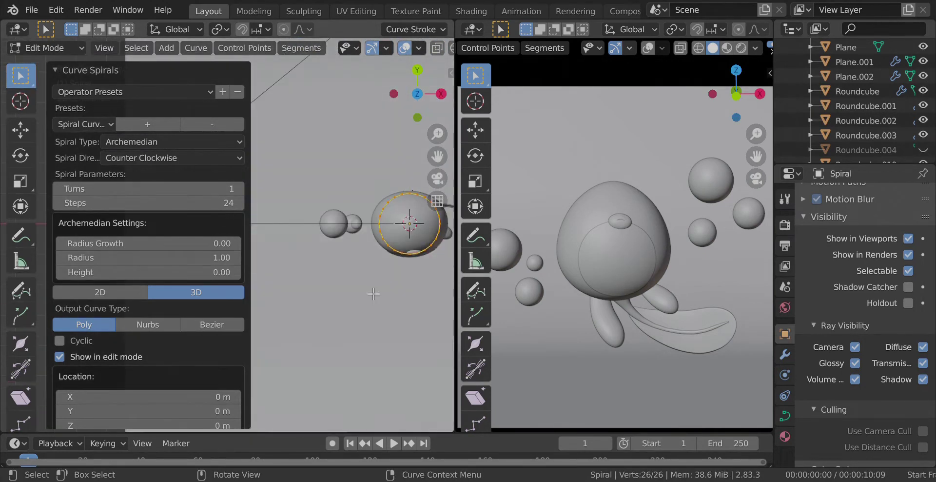
key("KP_Decimal")
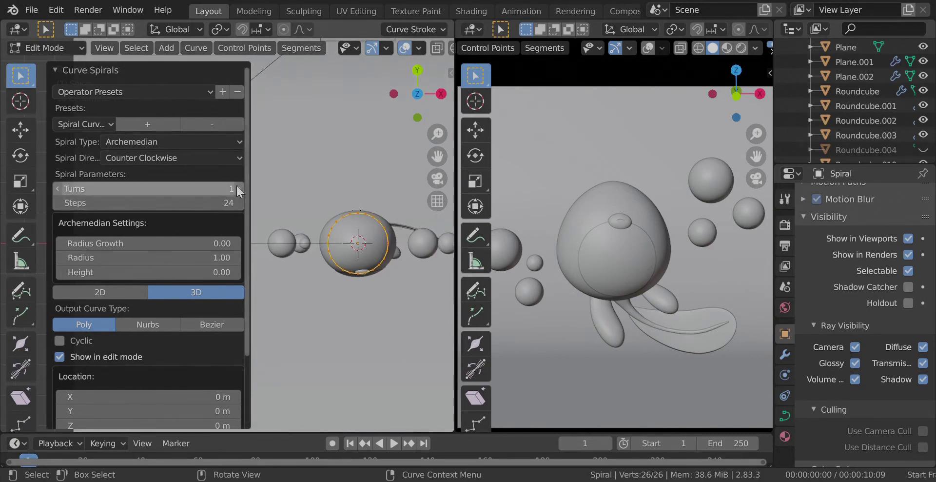
left_click(239, 188)
left_click(238, 188)
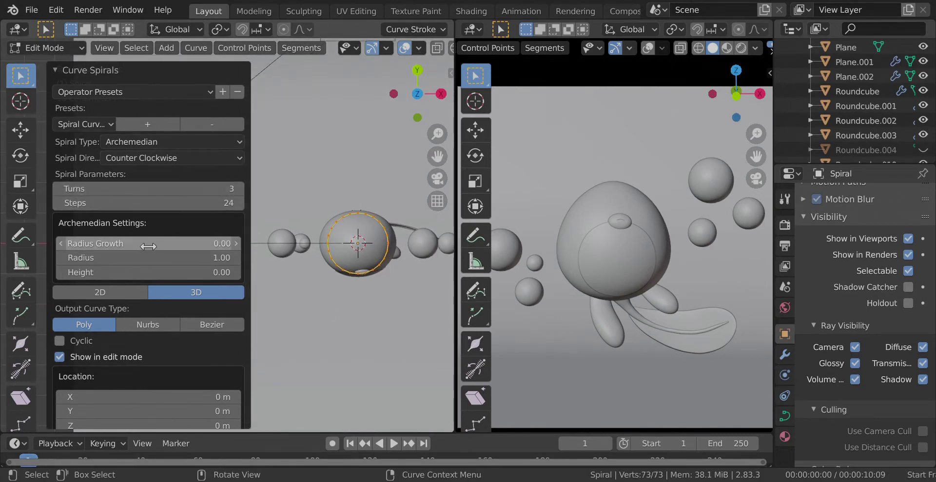
- Set the spiral's radius growth to 3.00 and return to Object Mode
left_click_drag(148, 243, 176, 243)
scroll(283, 288, "down", 4)
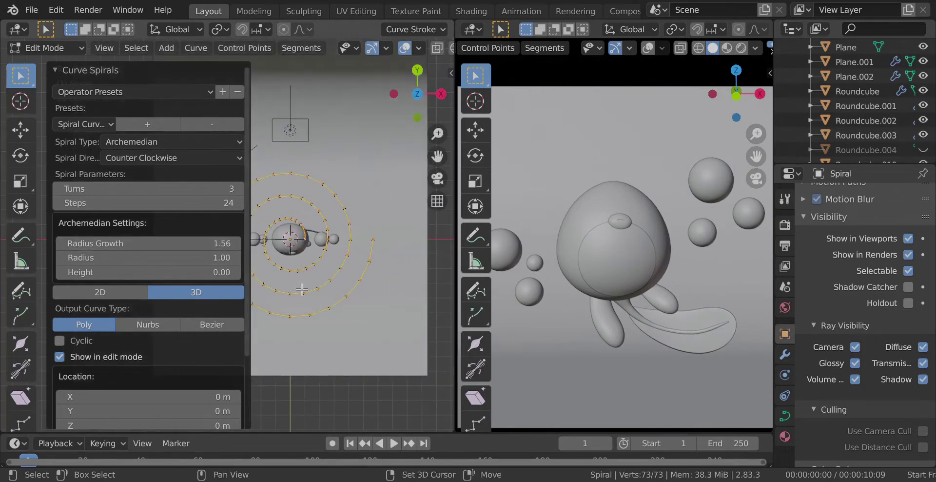
middle_click_drag(283, 287, 332, 300, "shift")
left_click_drag(160, 244, 184, 246)
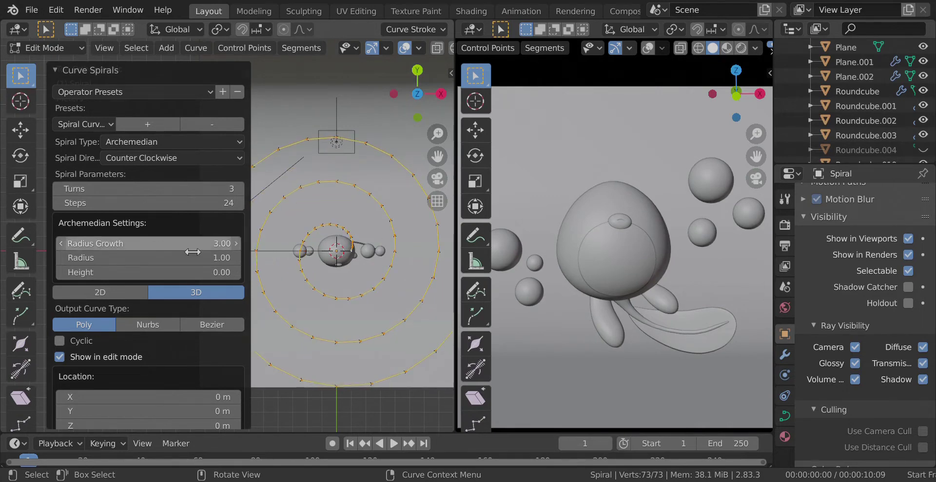
key("Tab")
- Add a 2 m mesh plane at the world origin, inside the spiral
key("KP_1")
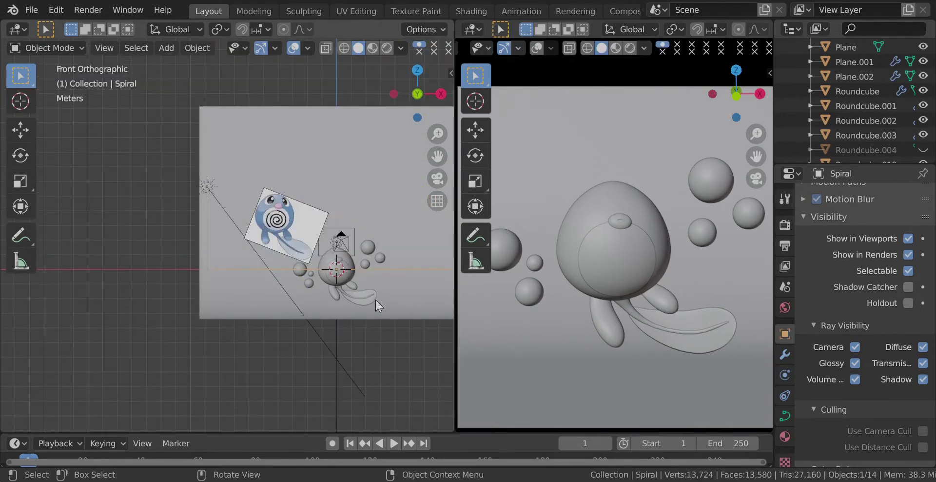
scroll(349, 297, "up", 3)
middle_click_drag(328, 287, 329, 308)
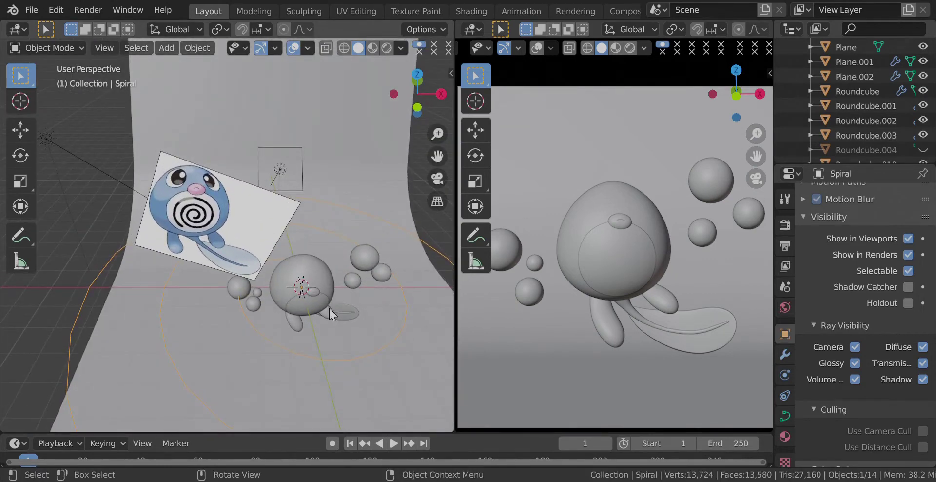
key("KP_7")
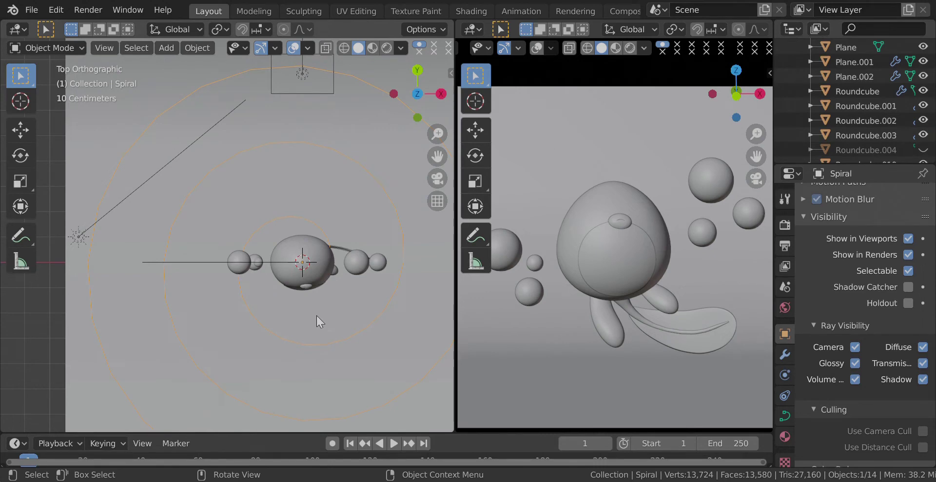
key("KP_1")
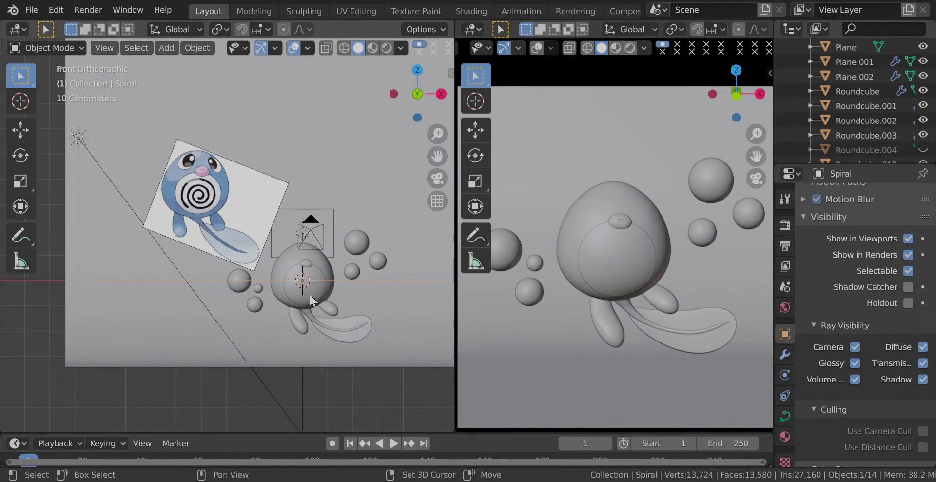
key("shift+a")
mouse_move(309, 189)
left_click(435, 189)
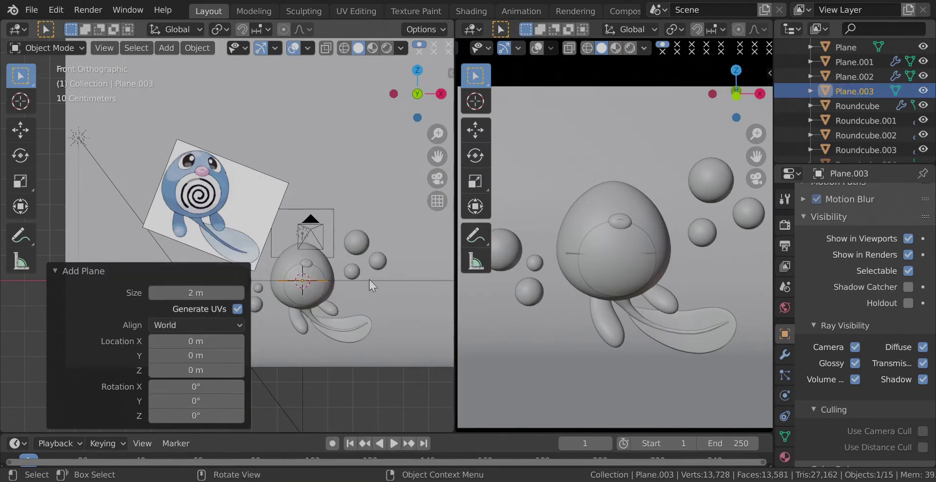
key("KP_7")
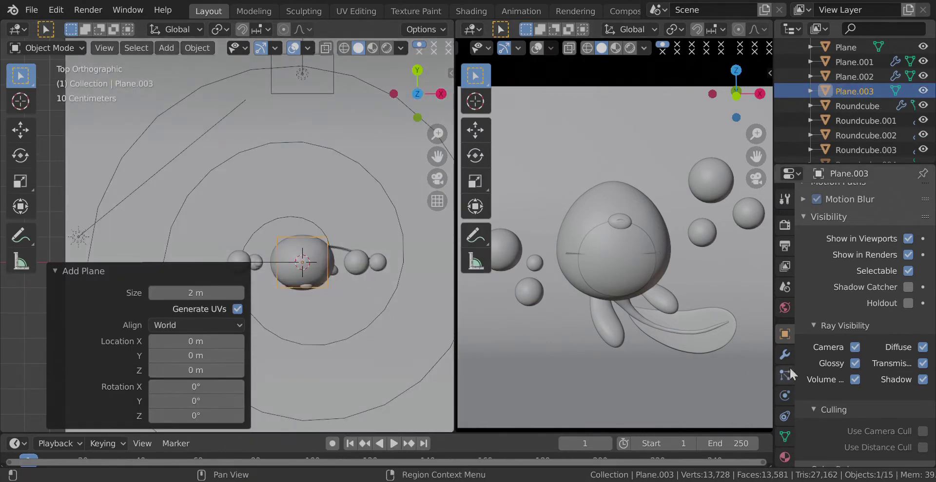
- Give the new plane an Array modifier with a fixed count of 46
left_click(781, 355)
left_click(846, 195)
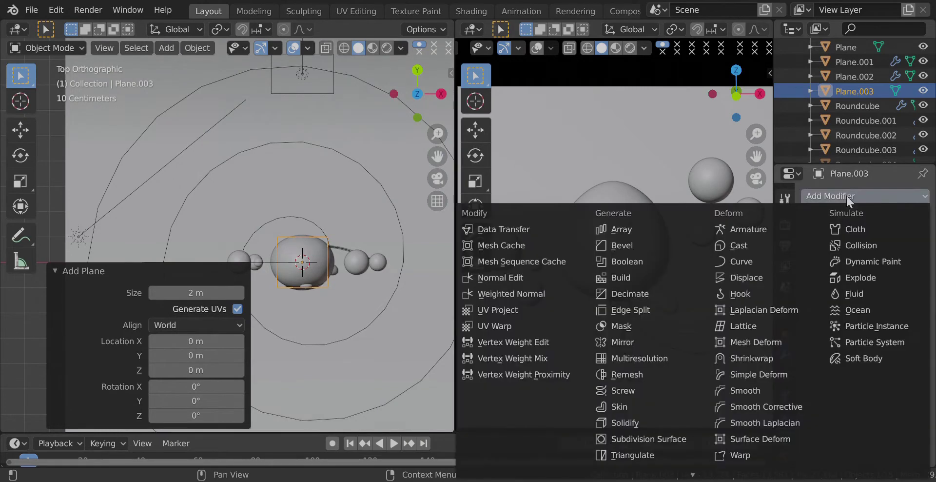
left_click(622, 227)
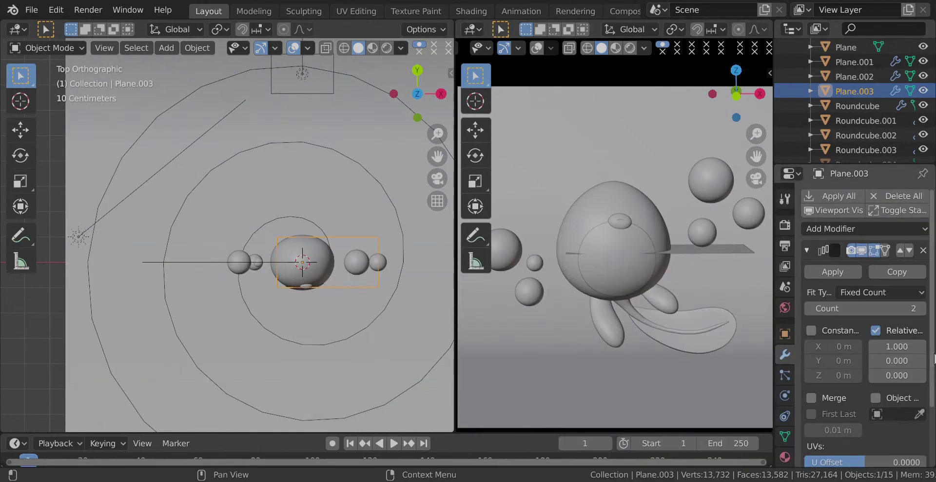
left_click_drag(864, 310, 906, 309)
scroll(321, 325, "down", 5)
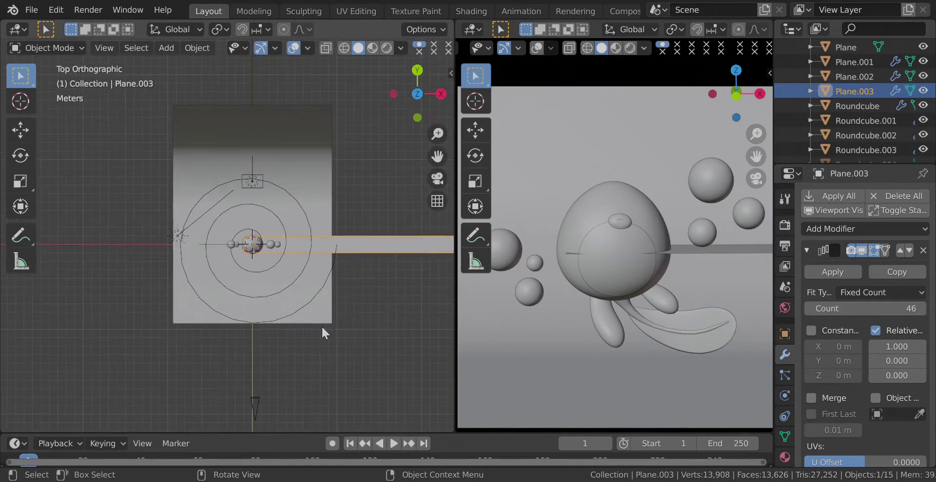
- Add a Curve modifier to the arrayed plane, using the spiral curve as its deformation object
scroll(312, 302, "down", 3)
scroll(326, 292, "up", 5)
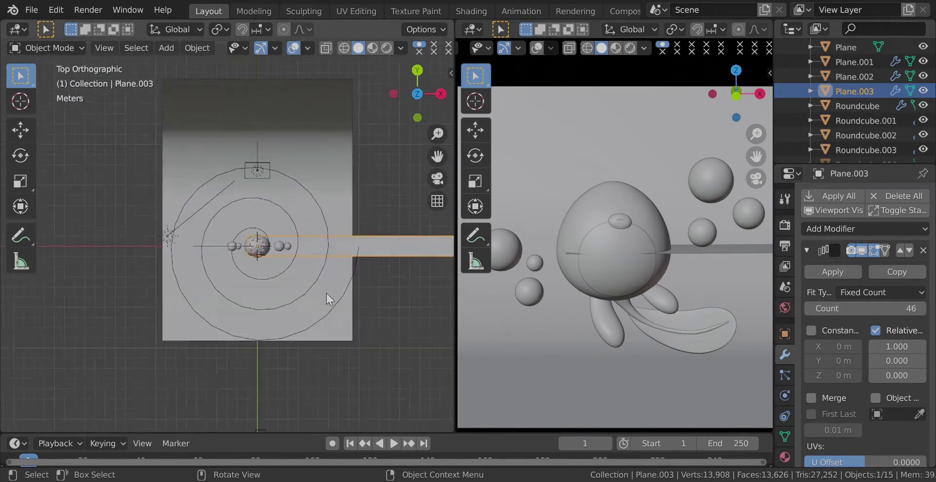
left_click(806, 249)
left_click(835, 229)
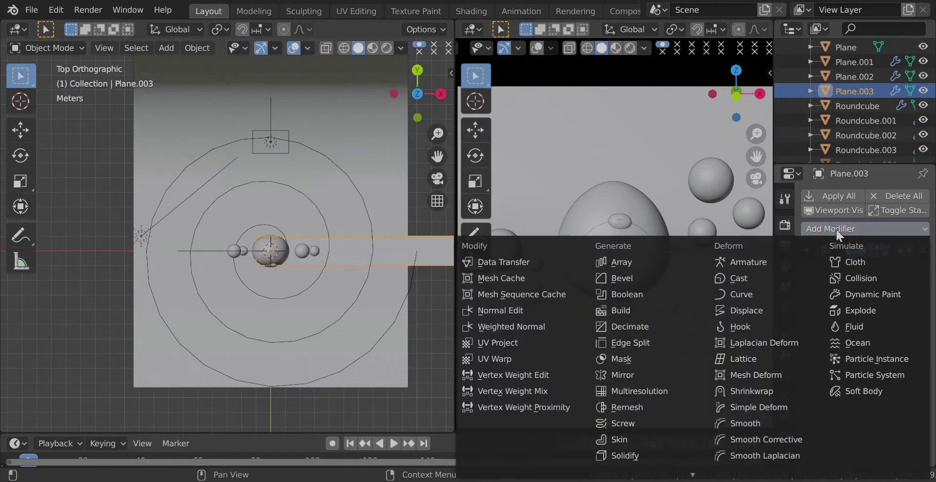
left_click(760, 294)
left_click(855, 333)
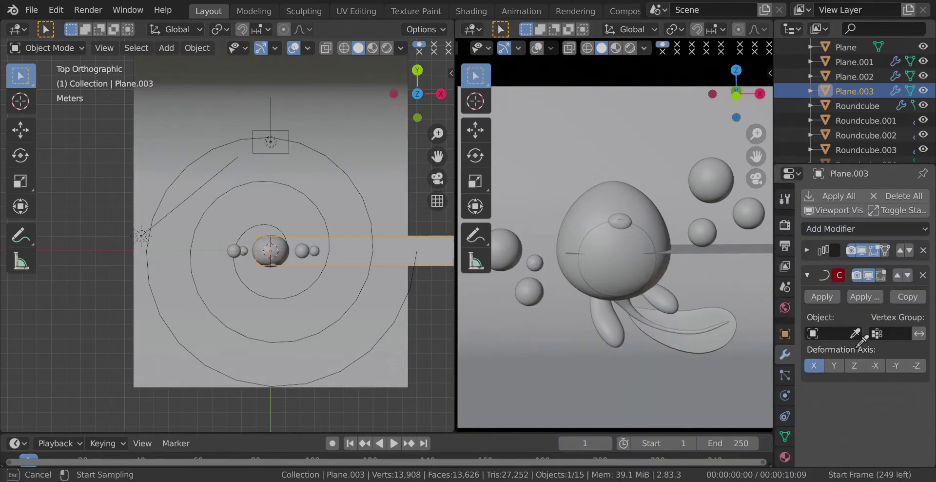
left_click(288, 188)
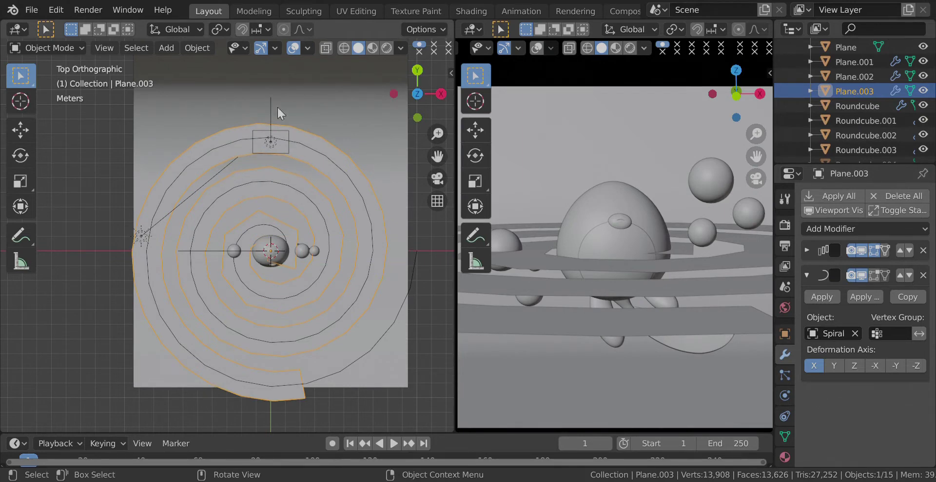
- Raise the Array modifier's count to 54
left_click(806, 275)
left_click(806, 249)
left_click(922, 308)
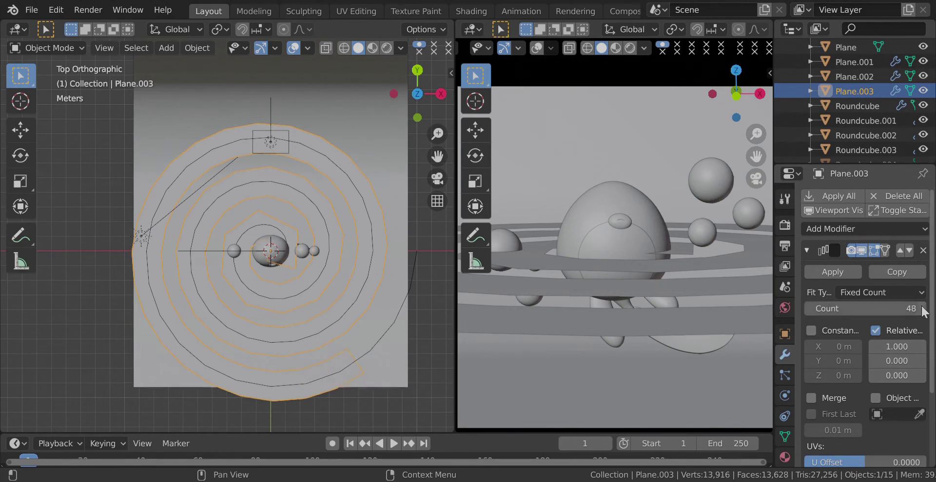
left_click(922, 308)
left_click(922, 308)
left_click(921, 308)
left_click(922, 308)
left_click(921, 308)
left_click(922, 308)
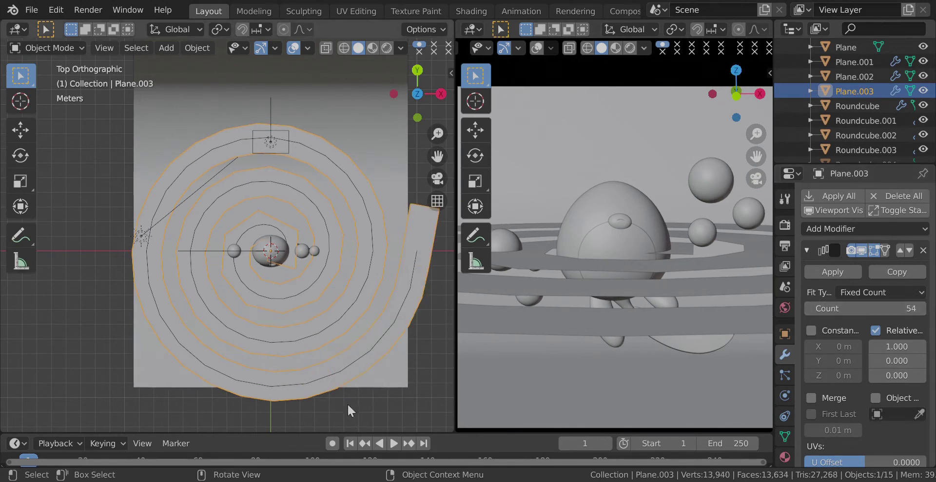
- Scale the spiral plane to about 0.705 and set its array count to 74
key("s")
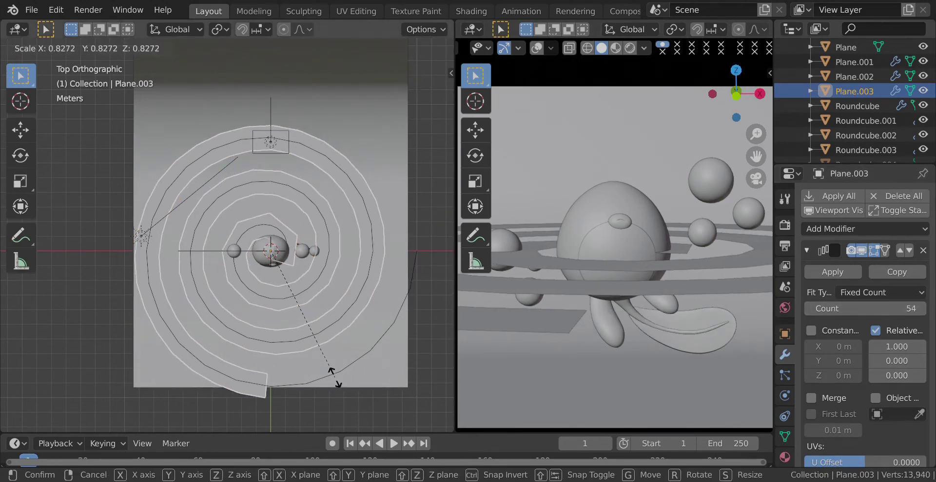
left_click(291, 307)
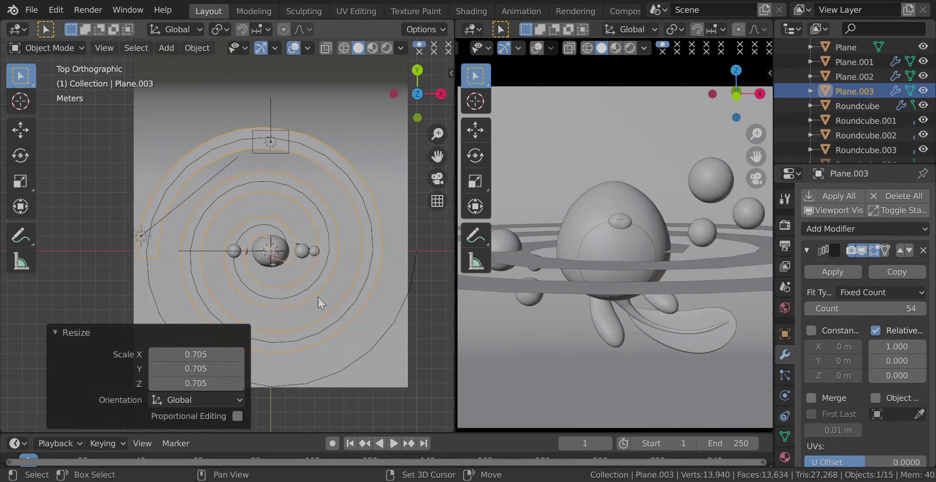
mouse_move(863, 308)
left_mouse_down()
mouse_move(897, 309)
mouse_move(863, 308)
left_mouse_up()
left_click(867, 310)
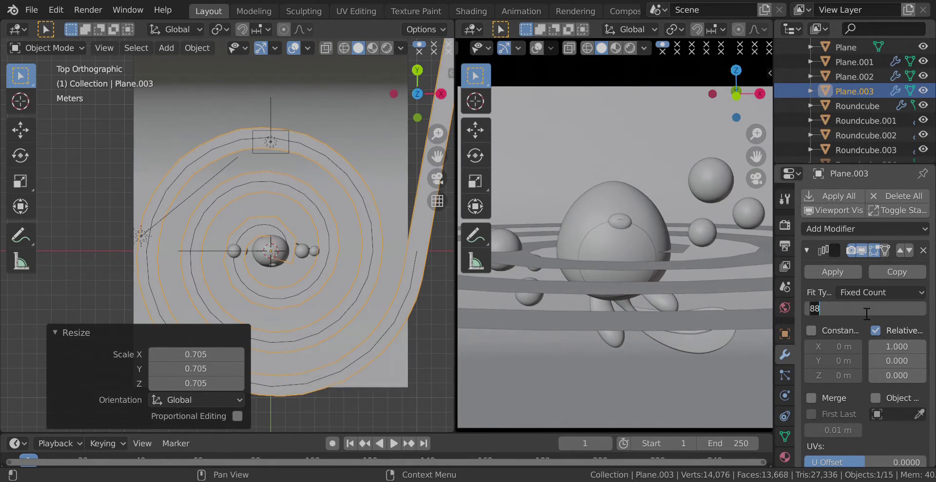
type("70")
key("Return")
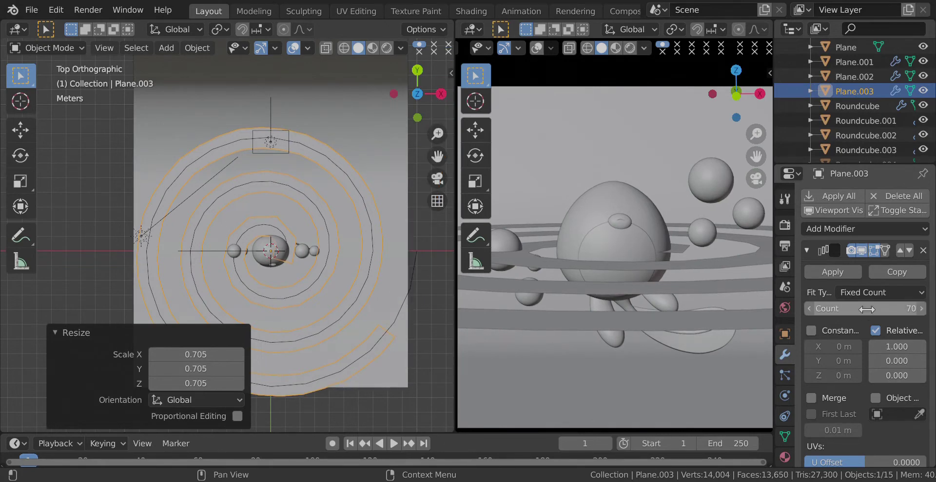
left_click(921, 308)
left_click(921, 308)
left_click(922, 308)
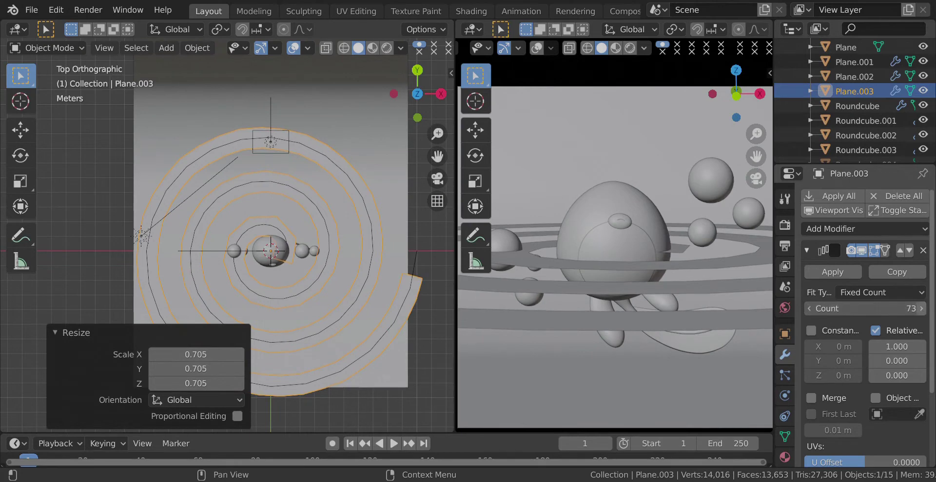
left_click(921, 308)
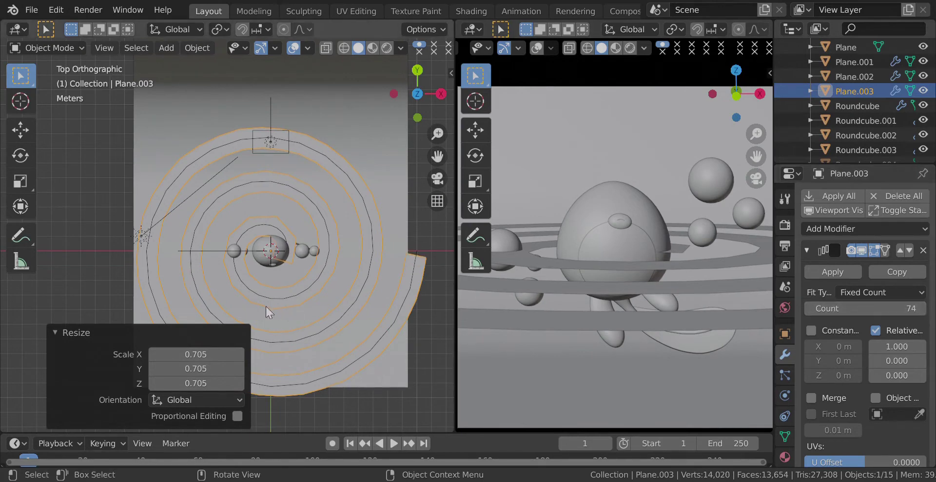
- Apply the plane's Array and Curve modifiers and delete the spiral curve object
left_click(828, 271)
left_click(806, 249)
left_click(817, 271)
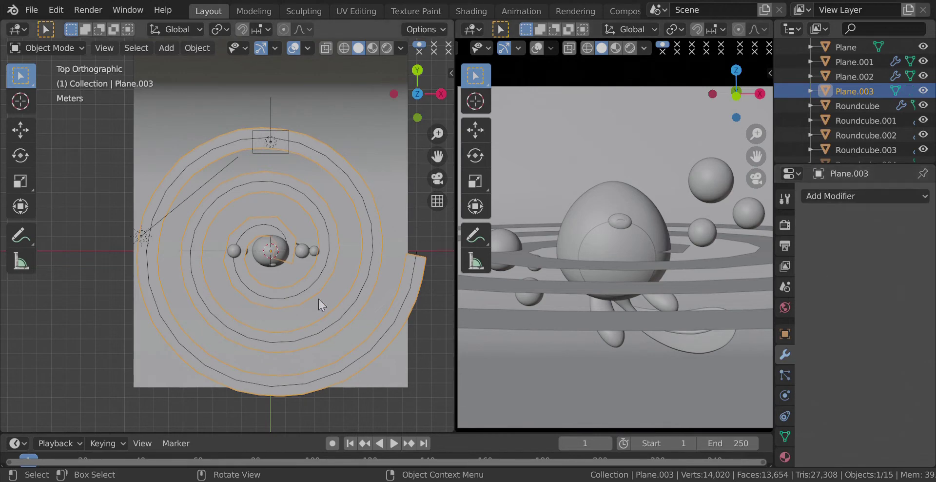
left_click(317, 281)
key("Delete")
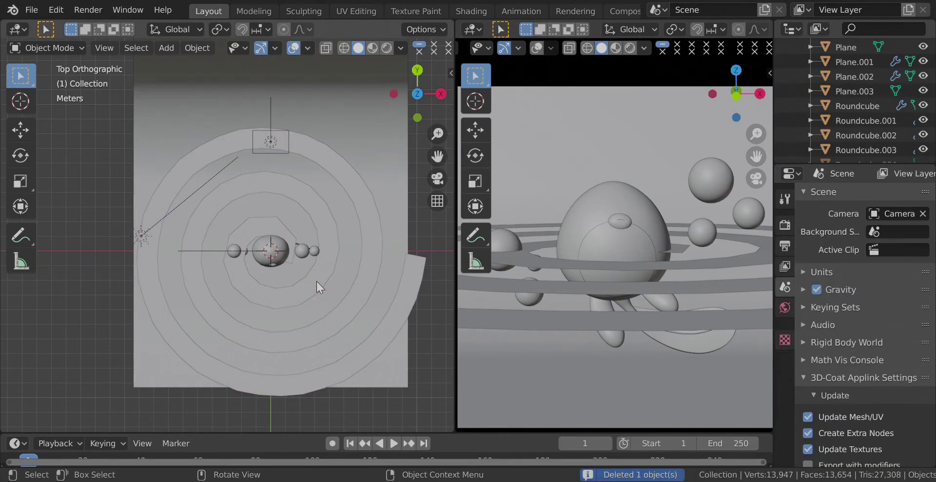
- Add a Subdivision Surface modifier to the spiral mesh
left_click(316, 281)
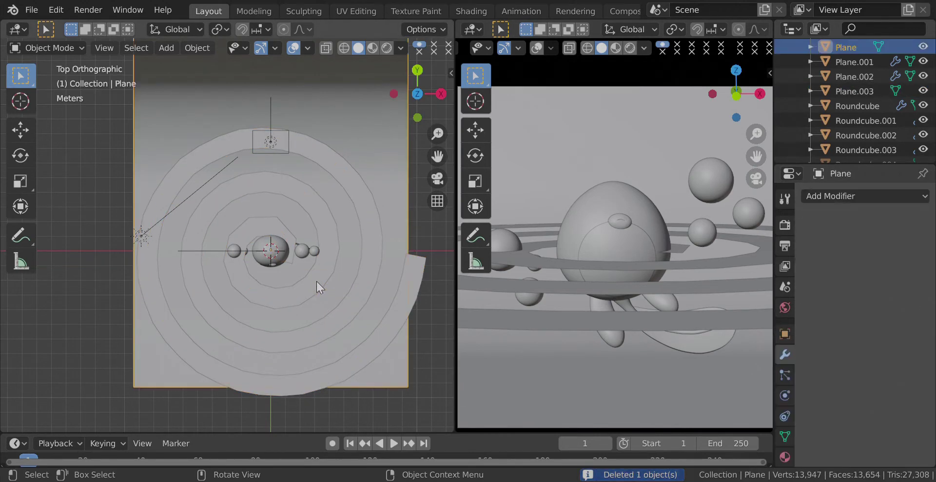
left_click(890, 195)
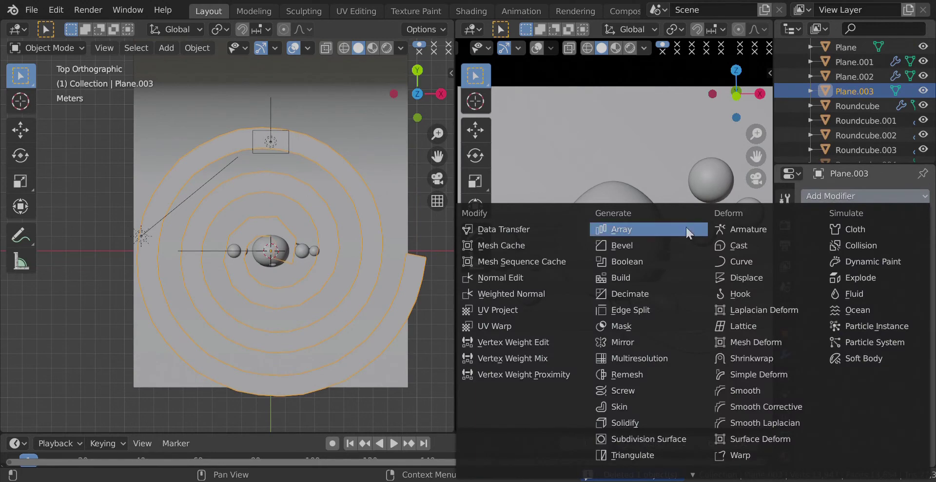
left_click(654, 438)
- Merge all vertices of the spiral mesh by distance in Edit Mode to join its segments
key("Tab")
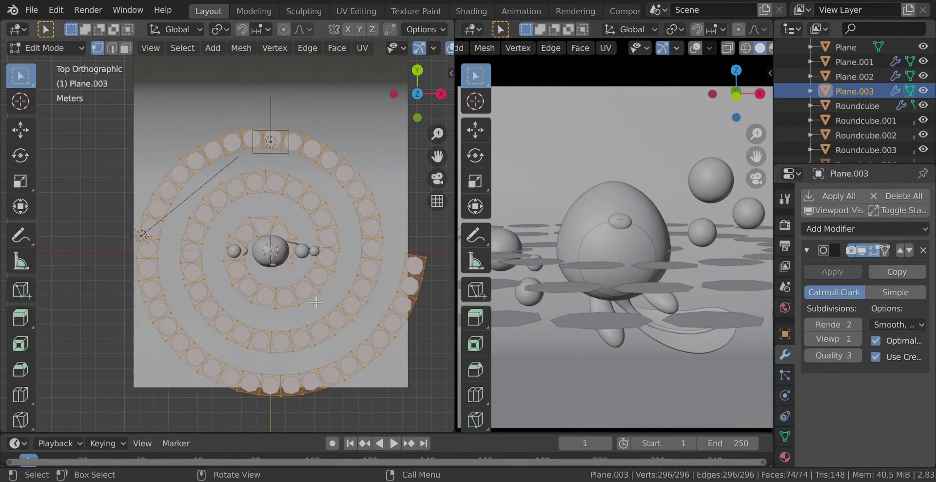
key("a")
left_click(308, 251)
middle_click_drag(310, 282, 295, 279)
key("KP_1")
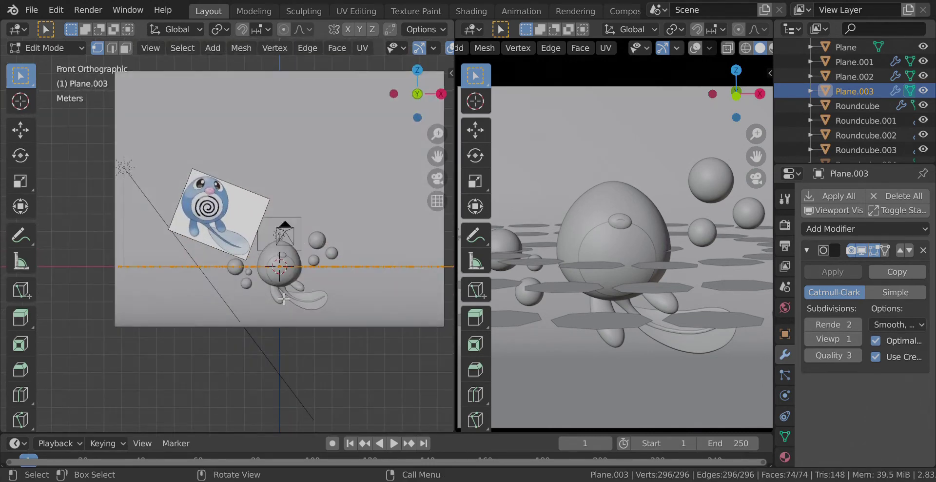
key("KP_7")
key("m")
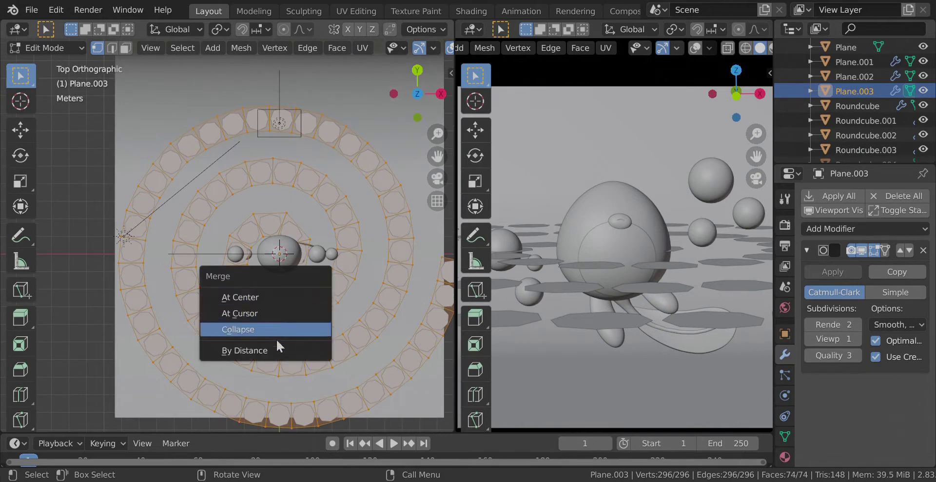
left_click(276, 349)
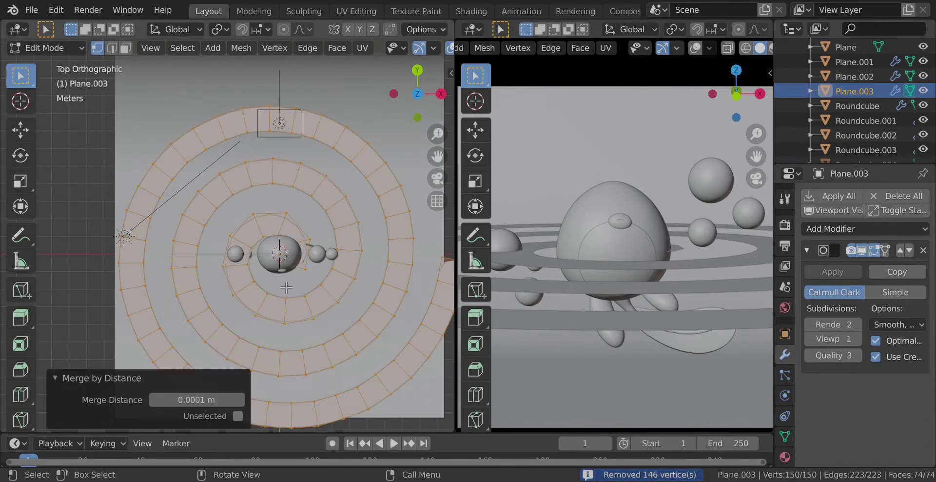
- Return to Object Mode and set the Subdivision Surface viewport level to 2
key("Tab")
scroll(299, 280, "down", 2)
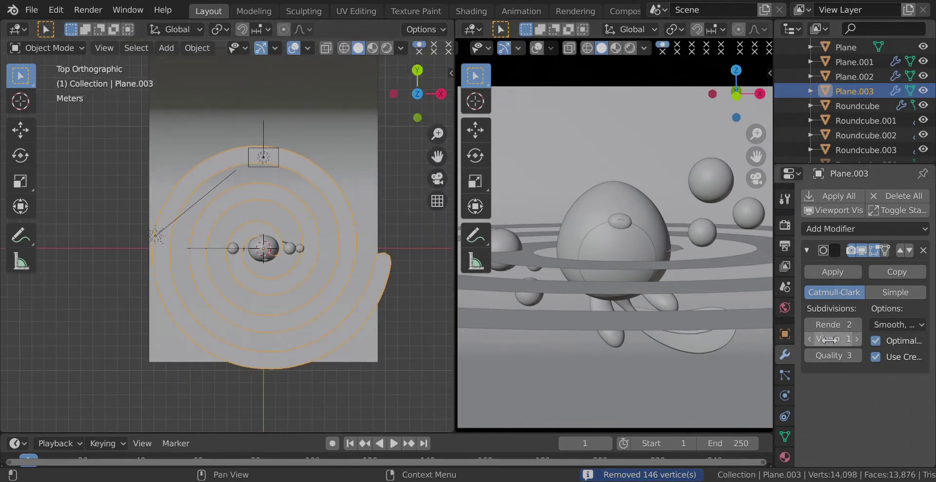
left_click(856, 339)
- Rotate the spiral mesh by -90° in the right side view so that it stands upright
key("KP_3")
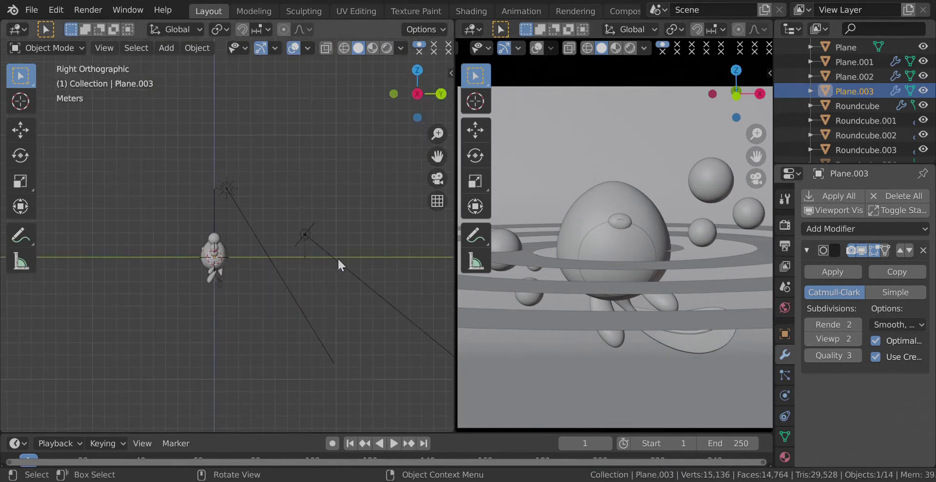
key("r")
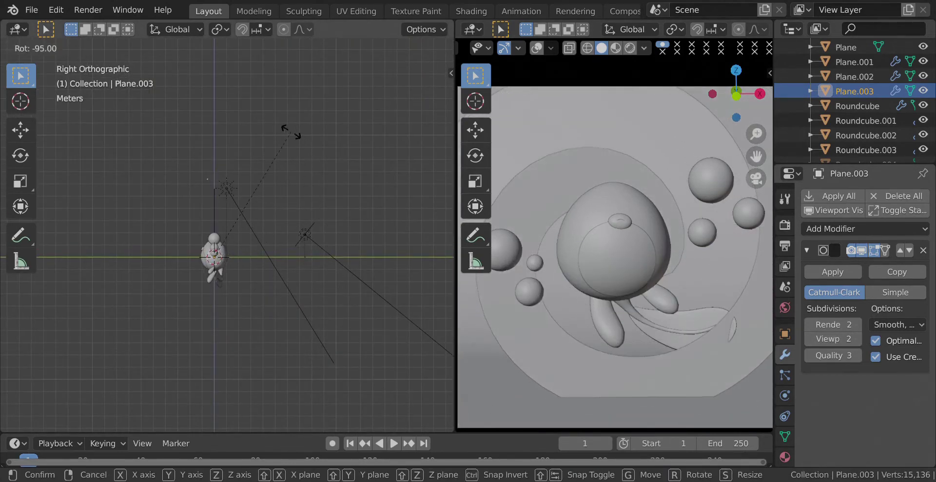
left_click(305, 142)
- Scale the spiral down to belly size in front view, first to about 0.210, and again by about 0.316
key("KP_1")
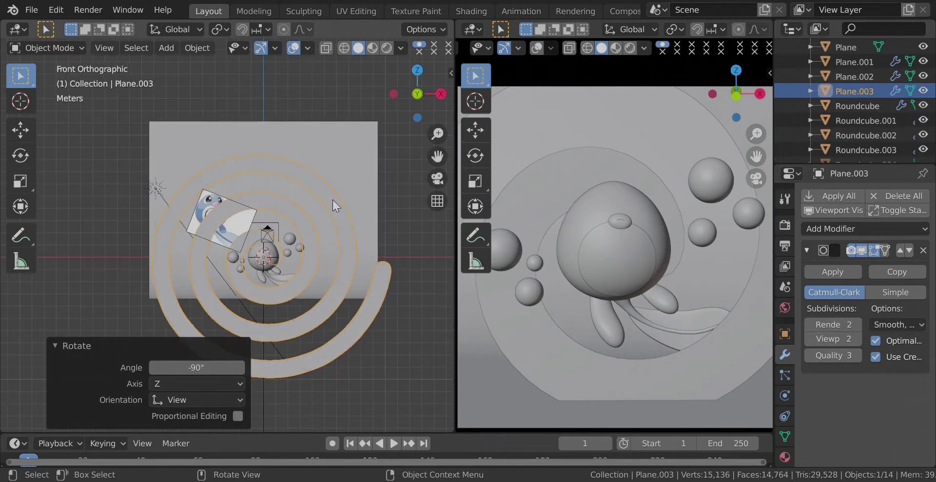
key("s")
left_click(282, 277)
scroll(273, 212, "up", 6)
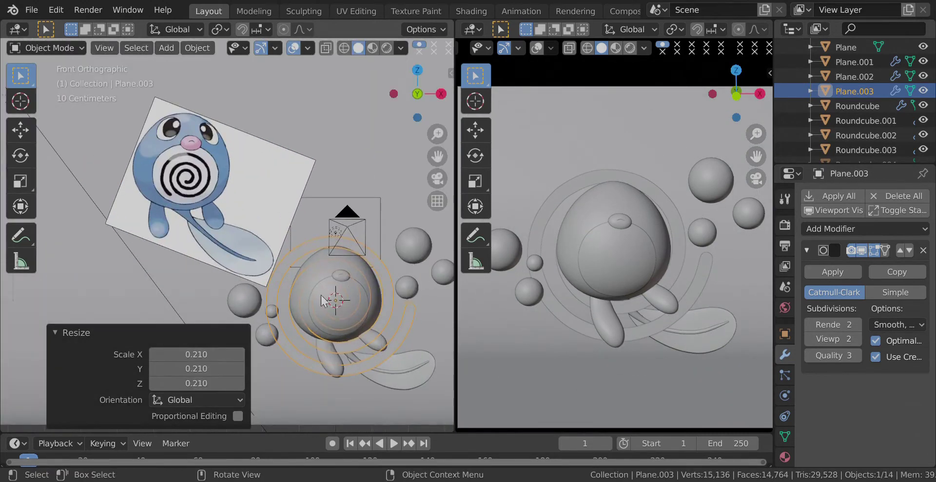
scroll(273, 212, "up", 4)
key("s")
left_click(357, 197)
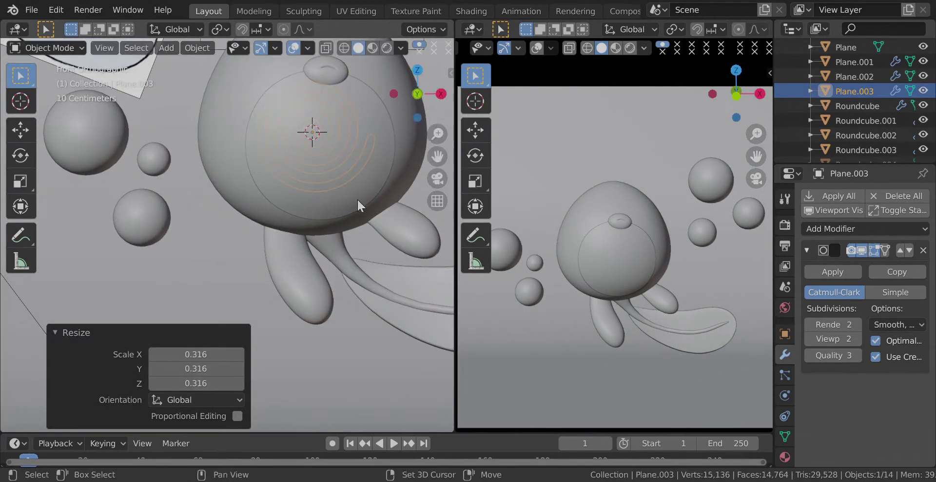
- Move the spiral about 0.097 m in X and -0.142 m in Z, and bring it about -1.579 m along Y before the belly
key("g")
left_click(420, 359, "shift")
scroll(351, 253, "down", 2)
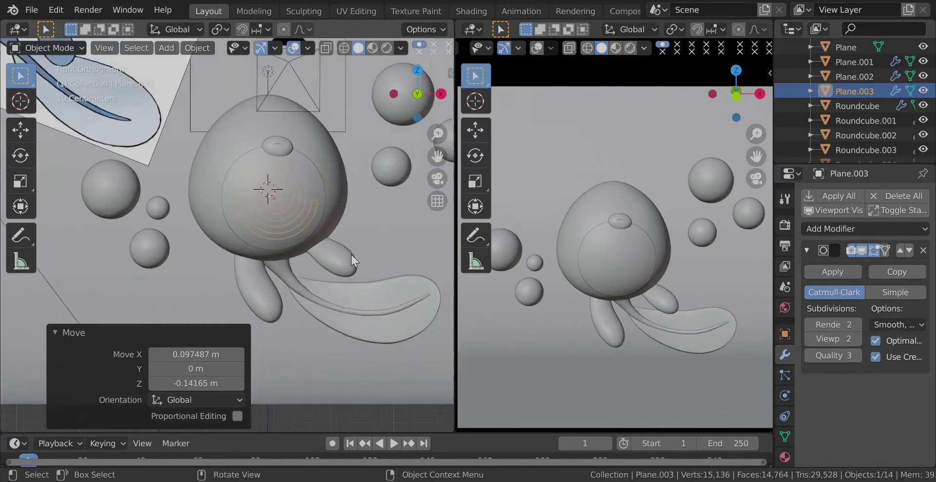
middle_click_drag(351, 253, 294, 270)
scroll(294, 270, "down", 3)
key("g")
key("y")
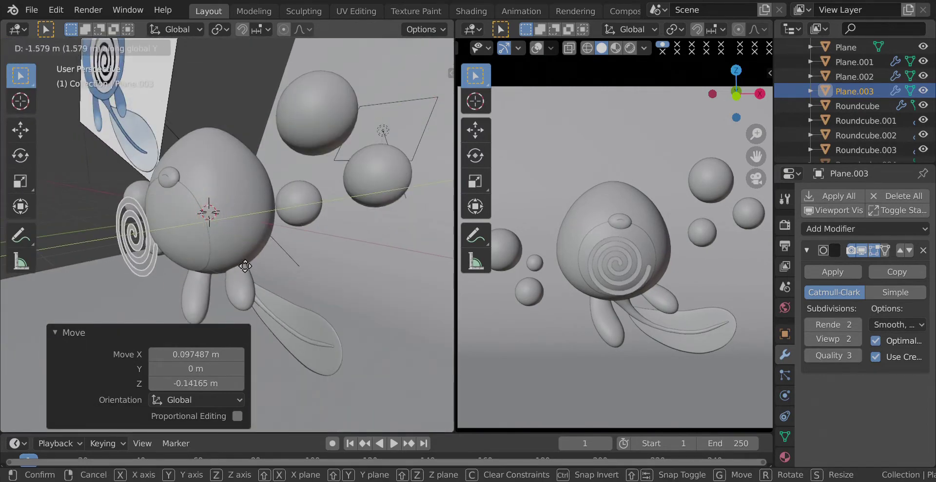
left_click(242, 265)
- Add a Shrinkwrap modifier to the spiral, targeting the body Roundcube.001 with the Project wrap mode
left_click(840, 230)
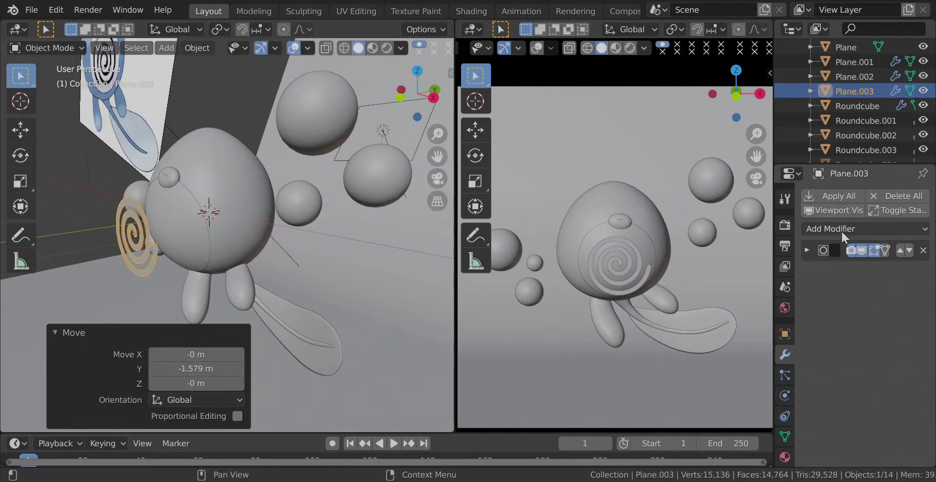
left_click(737, 393)
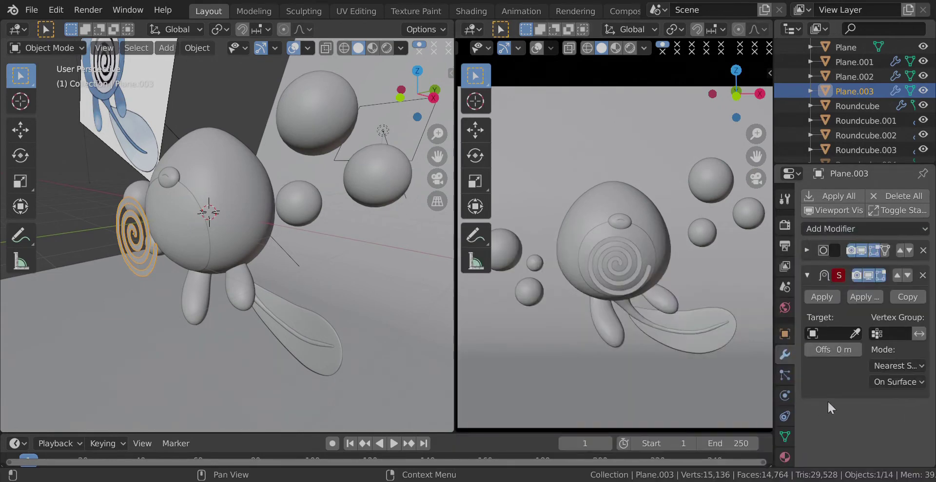
left_click(854, 333)
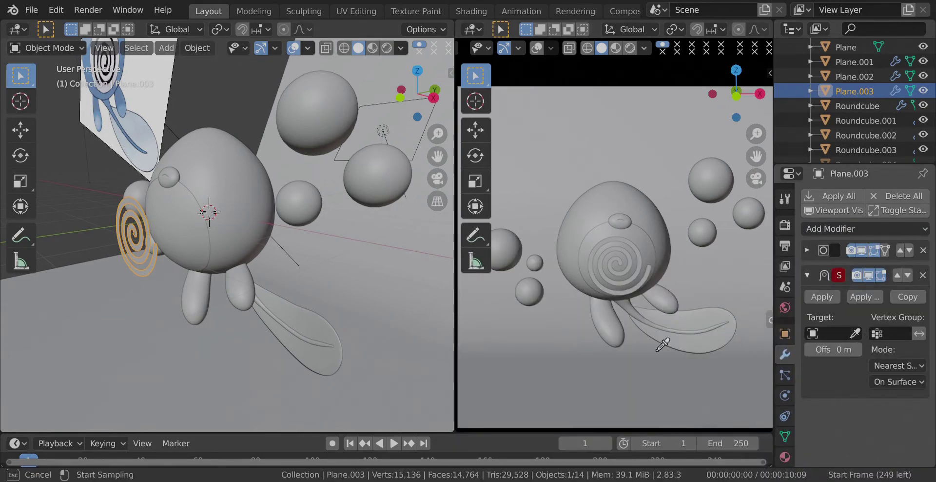
left_click(241, 195)
middle_click_drag(230, 262, 281, 243)
scroll(281, 244, "up", 3)
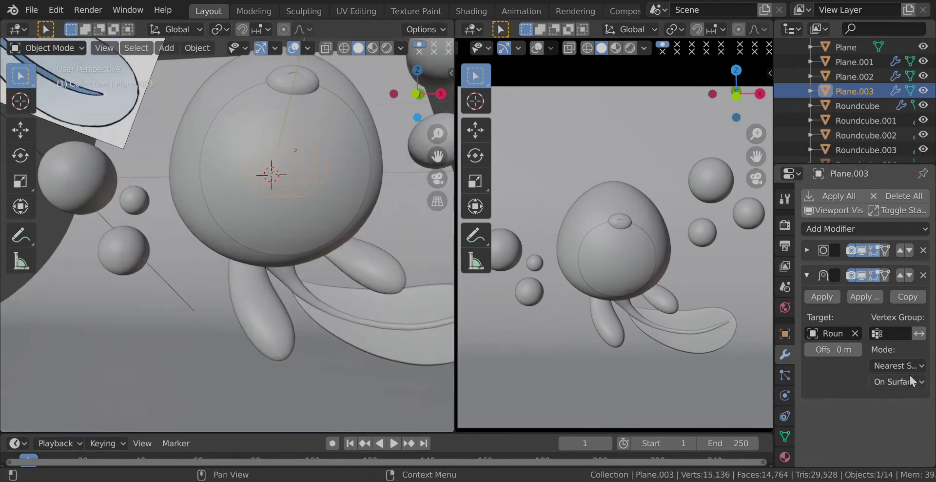
left_click(896, 365)
left_click(827, 401)
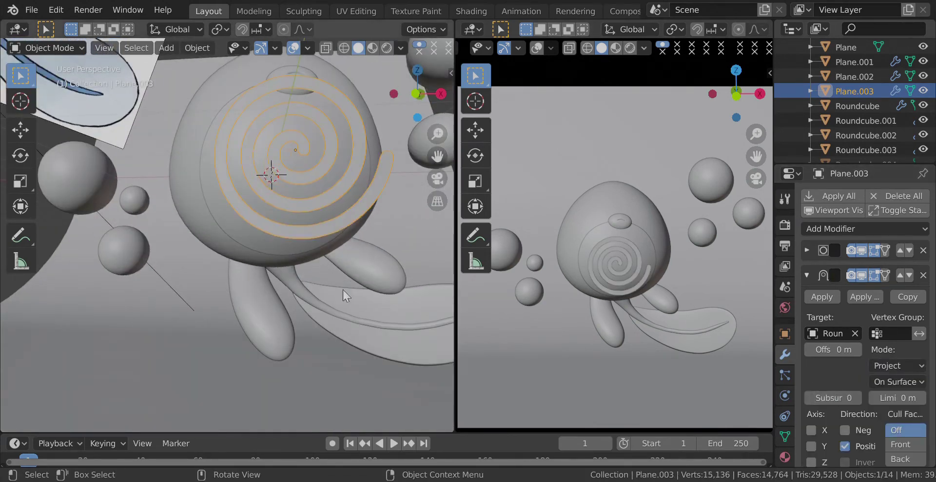
- Move the spiral about 1.233 m along Y toward the body and check it in front view
middle_click_drag(343, 288, 252, 315)
key("g")
key("y")
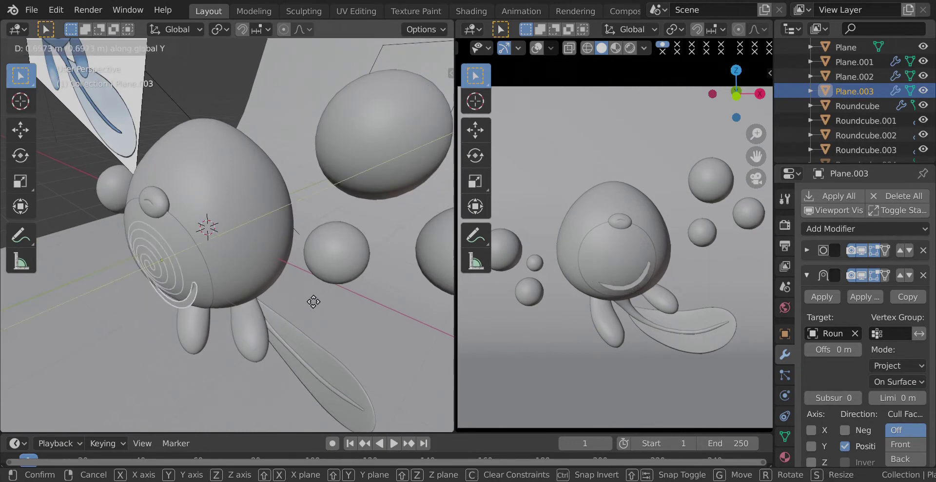
left_click(314, 293)
key("KP_1")
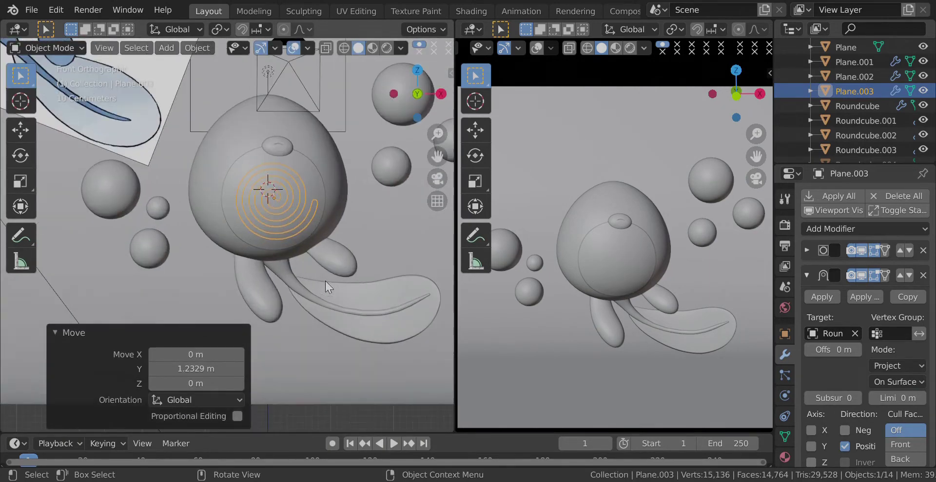
- Set the spiral's Shrinkwrap offset to about -0.77 m so the spiral sits just outside the belly surface
middle_click_drag(324, 277, 295, 284, "shift")
scroll(850, 444, "down", 2)
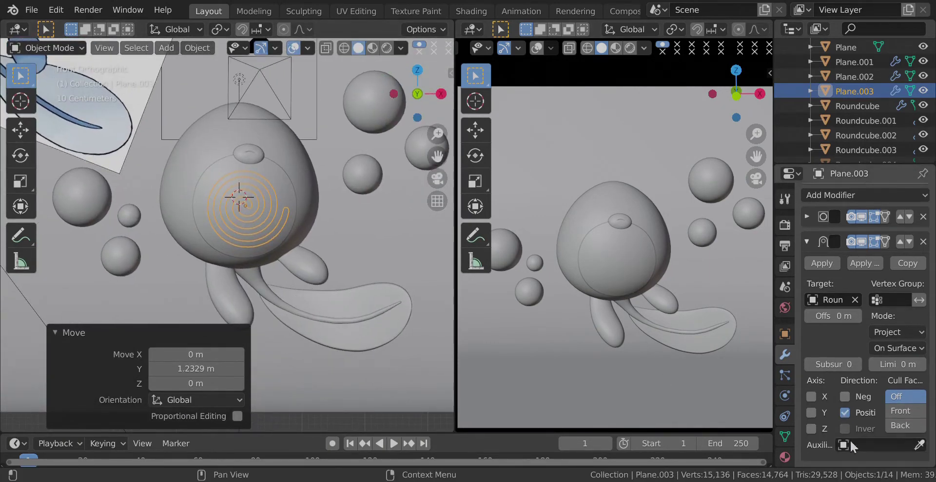
middle_click_drag(342, 273, 370, 295)
left_click(809, 316)
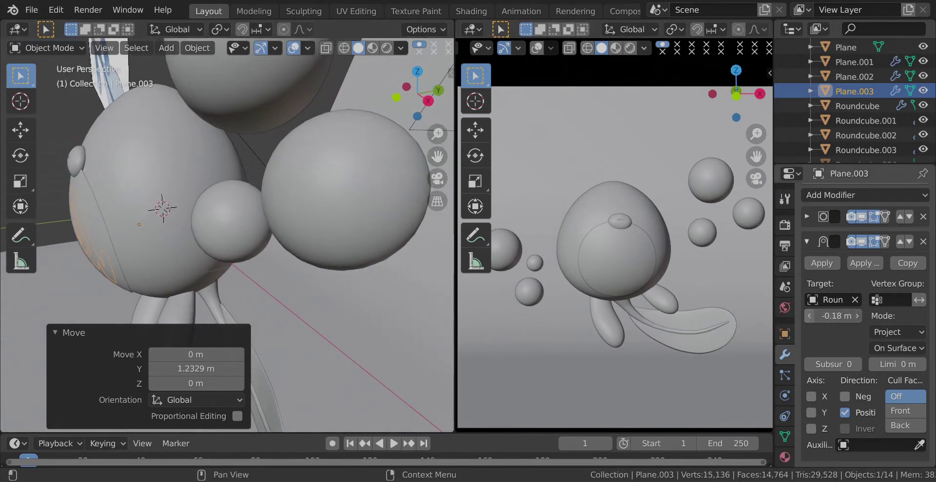
left_click(809, 317)
left_click(808, 317)
left_click(808, 317)
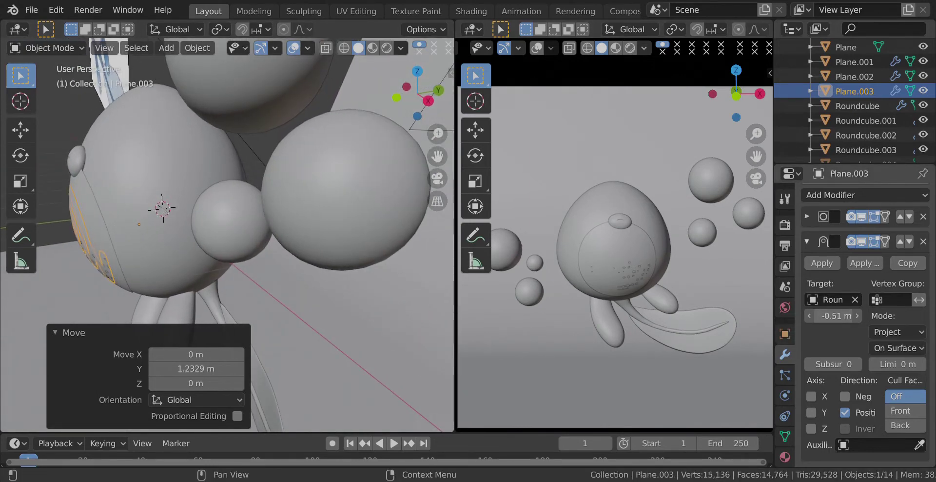
left_click_drag(833, 315, 827, 315)
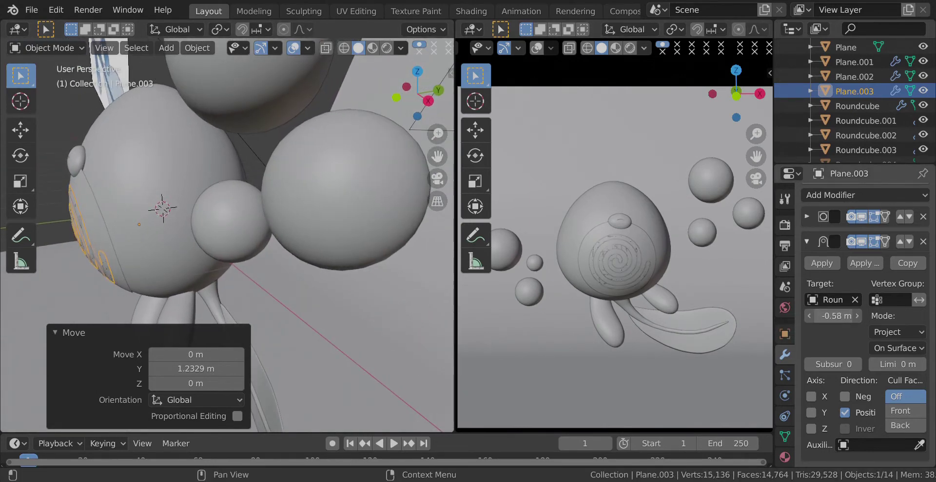
left_click(858, 315)
left_click(857, 316)
left_click(858, 316)
left_click(857, 316)
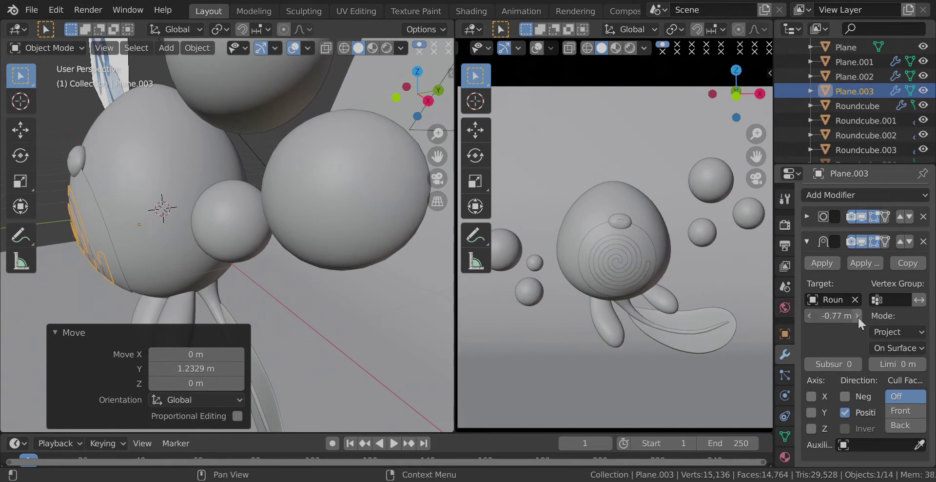
left_click(858, 316)
left_click(858, 316)
left_click(858, 316)
left_click(858, 316)
- Reduce the spiral's Subdivision modifier to 1 for both render and viewport levels, and check it through the camera
scroll(842, 268, "up", 2)
left_click(807, 273)
left_click(808, 250)
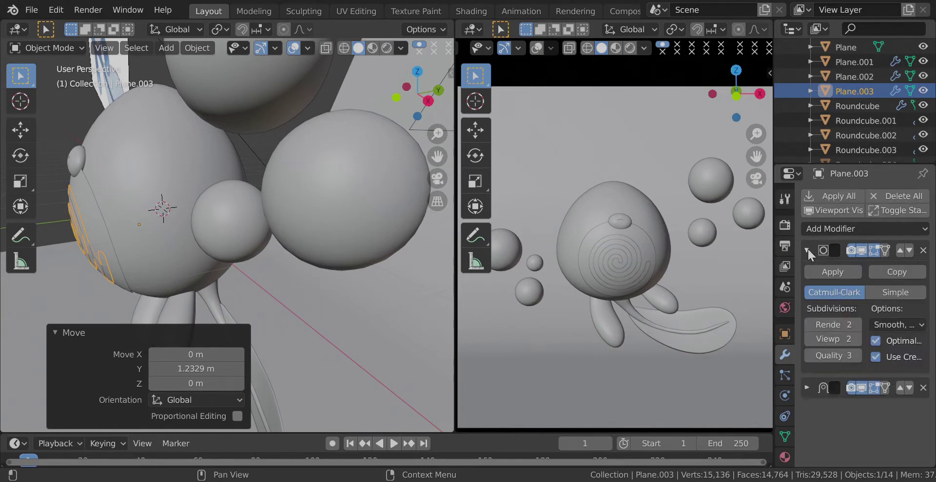
left_click(811, 338)
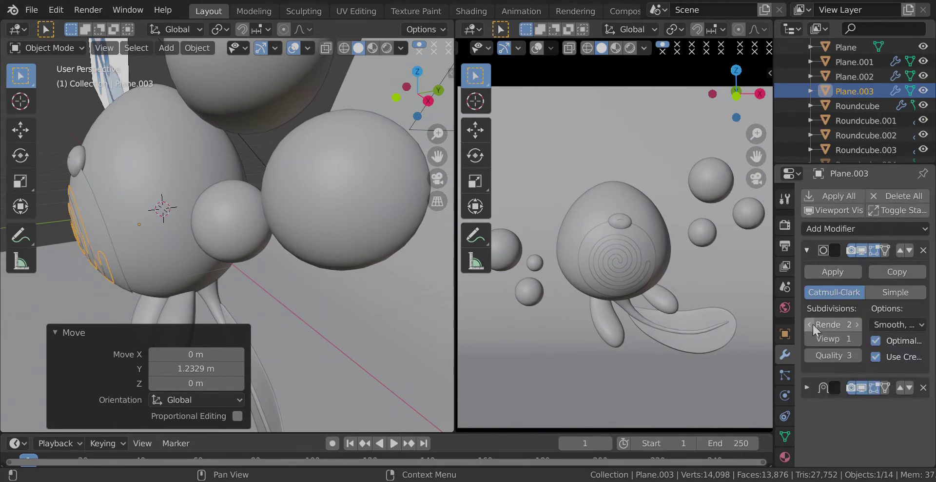
left_click(810, 324)
key("KP_1")
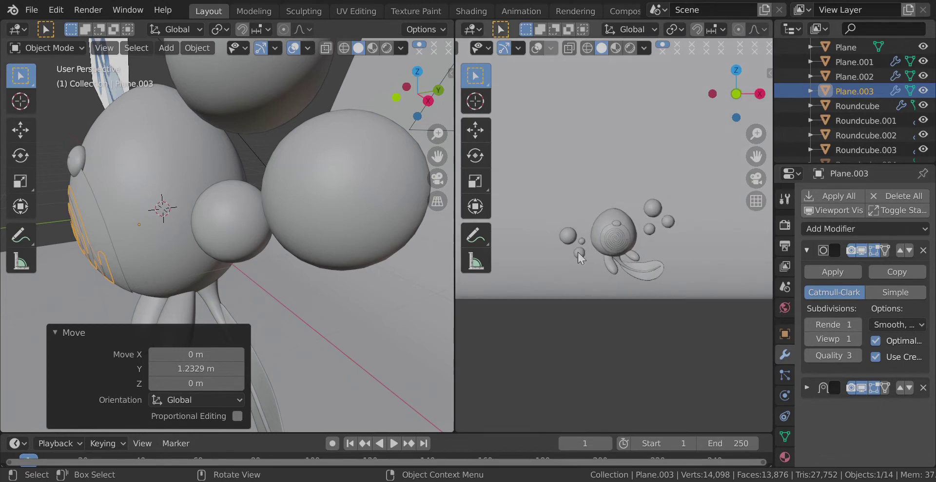
scroll(648, 243, "up", 5)
key("KP_0")
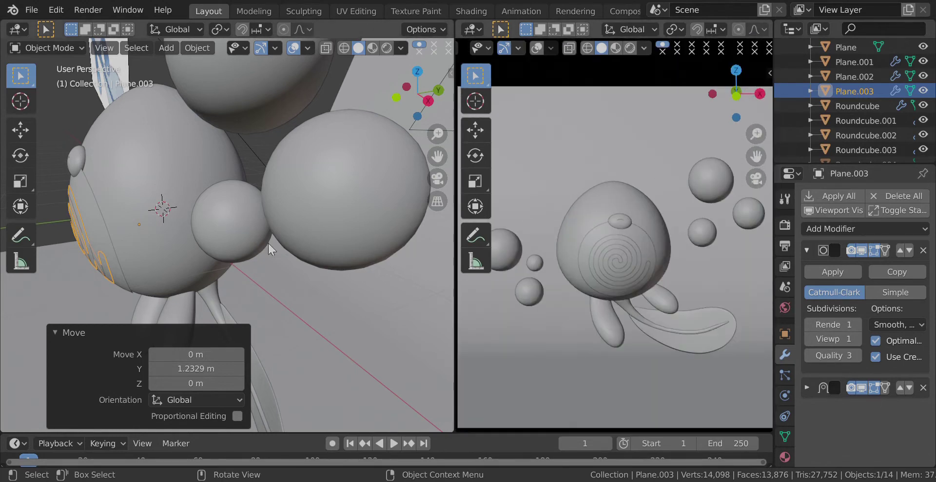
- Move the spiral about 0.039 m in X and -0.005 m in Z in front view to center it on the belly patch
key("KP_1")
scroll(259, 218, "up", 3)
key("g")
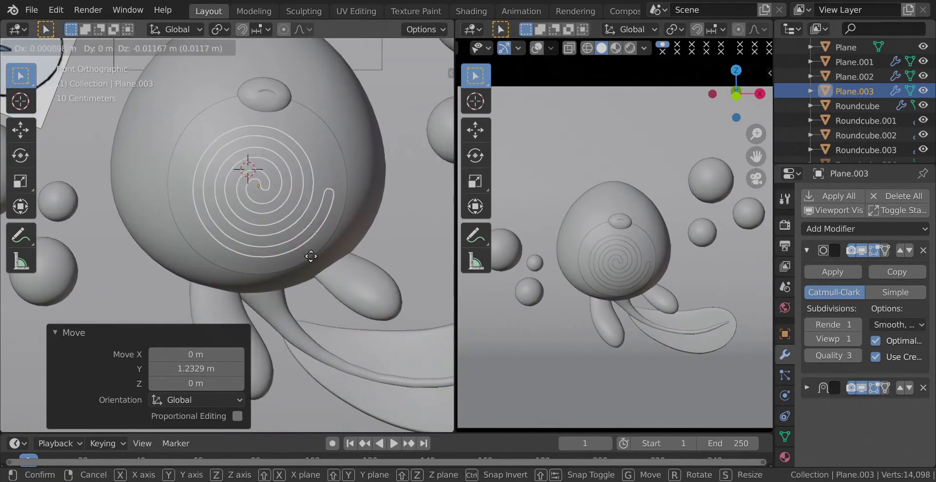
left_click(329, 245)
scroll(330, 276, "down", 5)
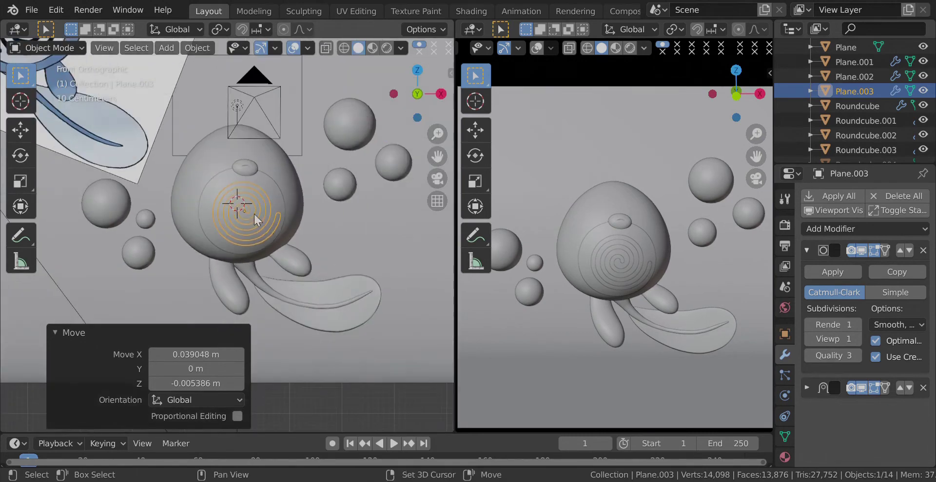
- Rotate the spiral about -231° to match the reference image, and shift it about 0.035 m in X and -0.037 m in Z
key("r")
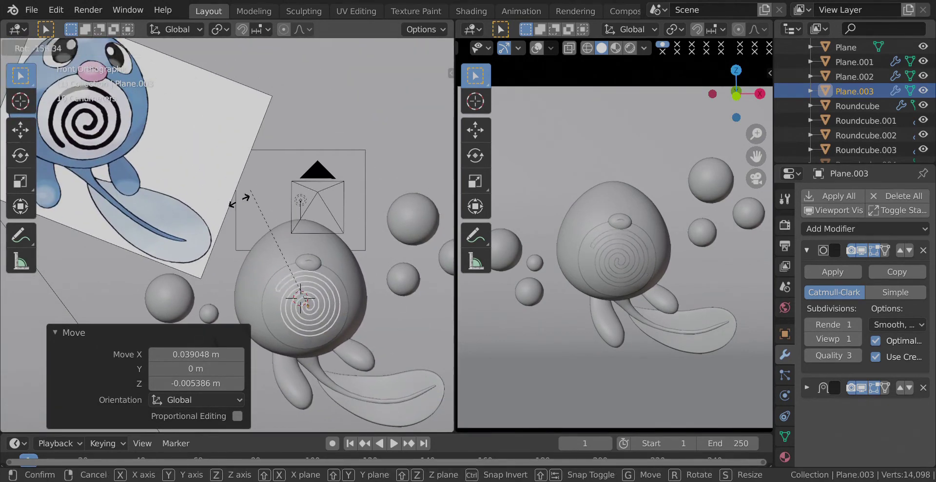
left_click(218, 312)
key("g")
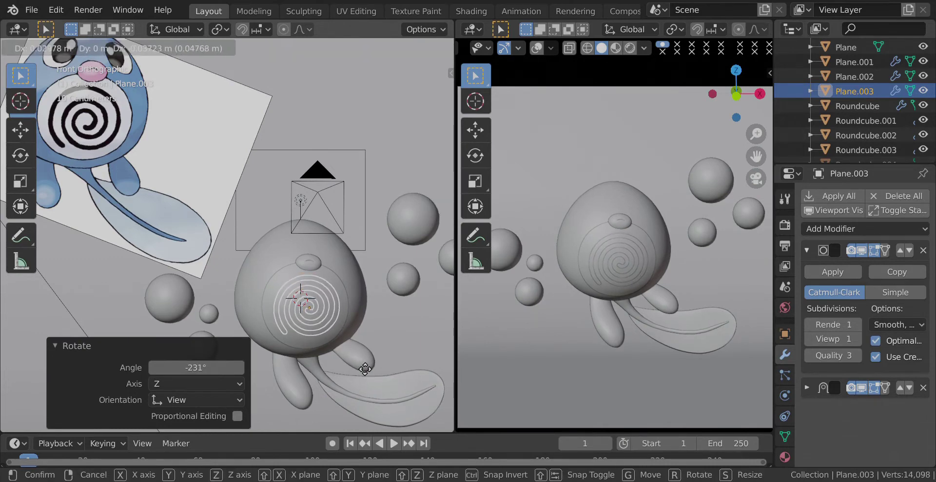
left_click(360, 363)
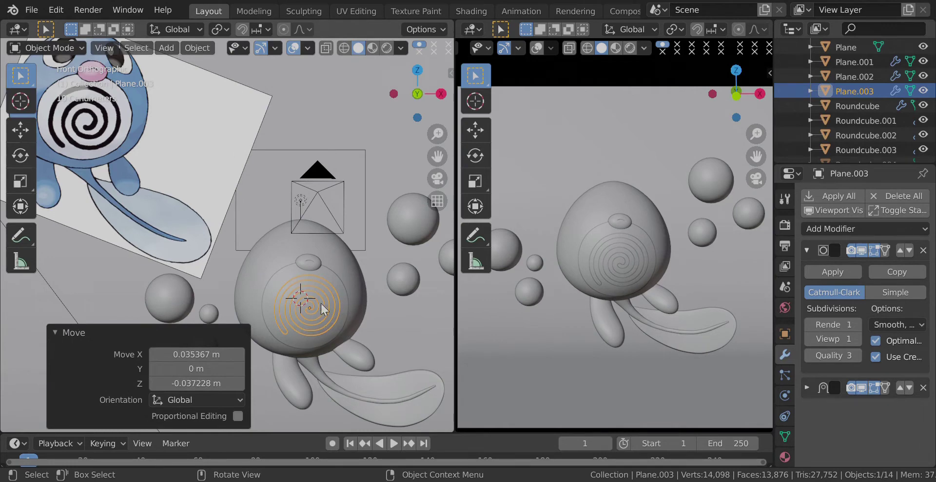
- Check the ray visibility settings of the spiral and the round belly patch, and nudge the spiral slightly within the patch
left_click(785, 333)
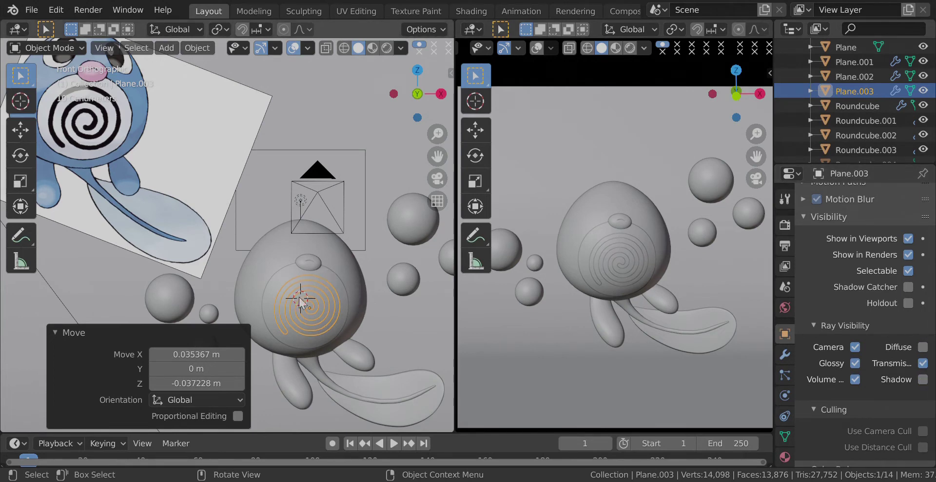
left_click(329, 274)
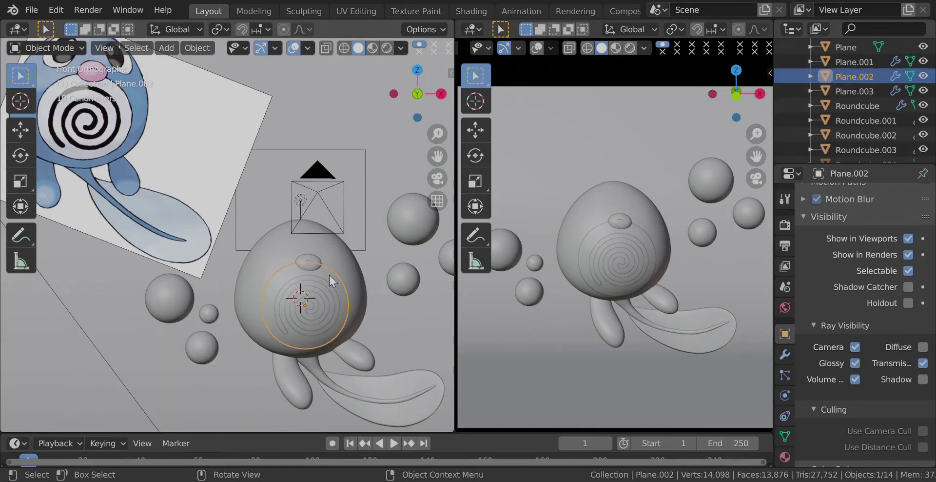
left_click(318, 294)
scroll(329, 306, "up", 1)
key("g")
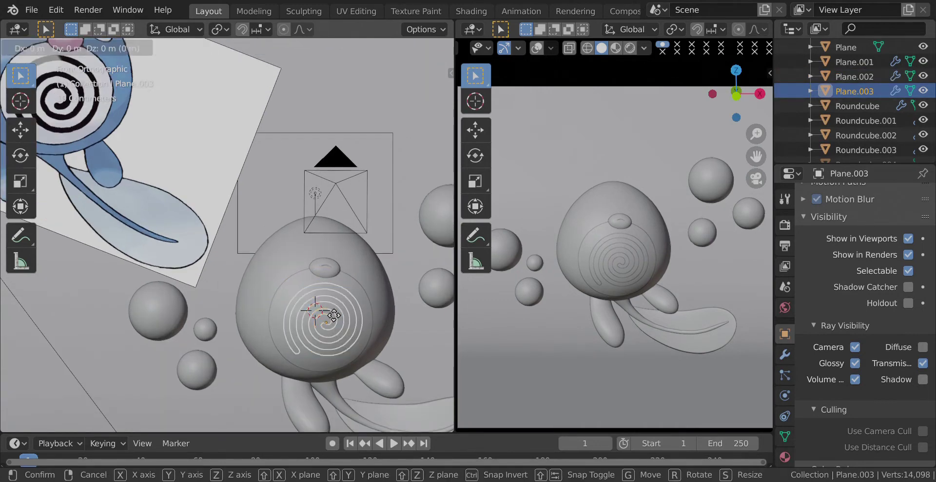
left_click(324, 296)
- Duplicate the round belly patch in place without moving the copy
left_click(347, 282)
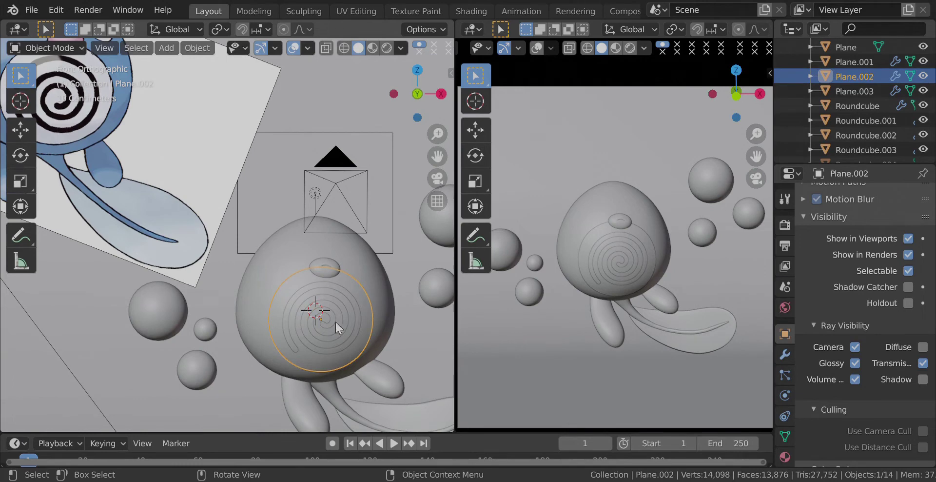
scroll(292, 324, "down", 3)
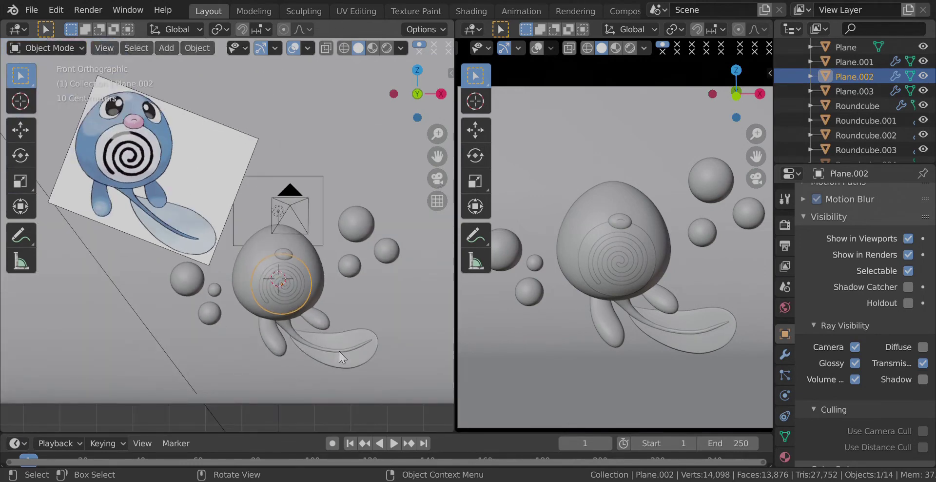
scroll(340, 357, "up", 2)
scroll(338, 350, "up", 2)
key("shift+d")
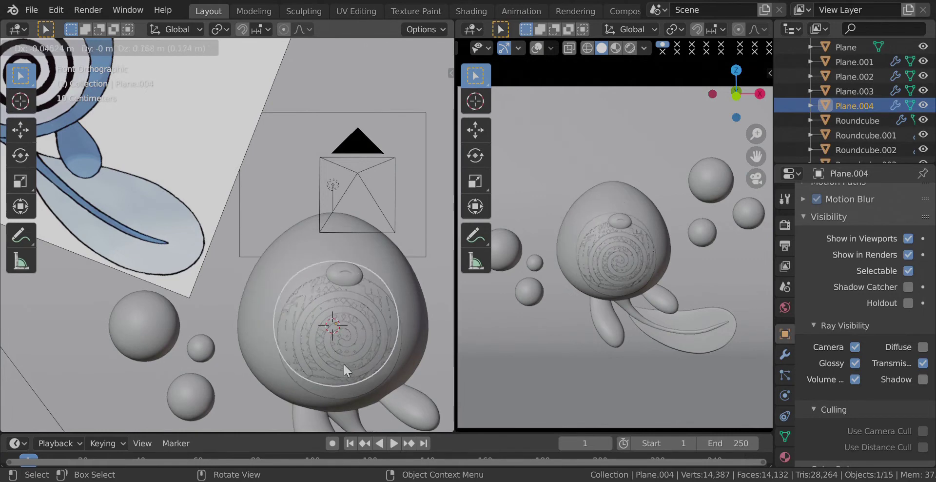
right_click(345, 364)
- Select the body Roundcube.001 and snap the 3D cursor to it
middle_click_drag(364, 368, 349, 323)
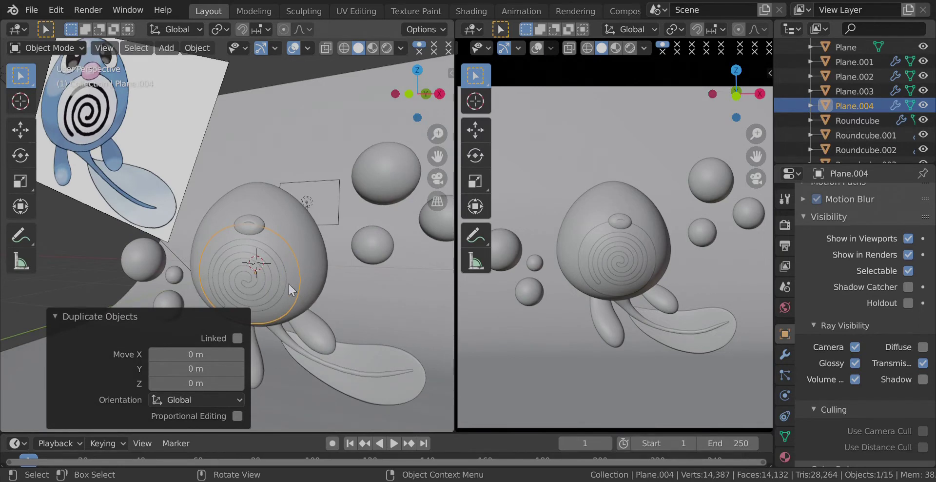
middle_click_drag(289, 285, 318, 300)
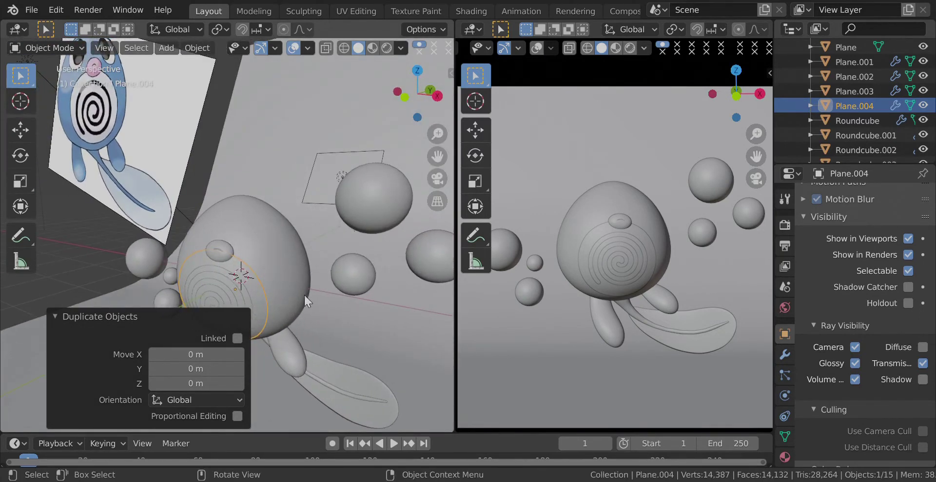
left_click(289, 275)
mouse_move(289, 275)
middle_mouse_down()
mouse_move(269, 292)
mouse_move(274, 269)
middle_mouse_up()
scroll(229, 280, "up", 4)
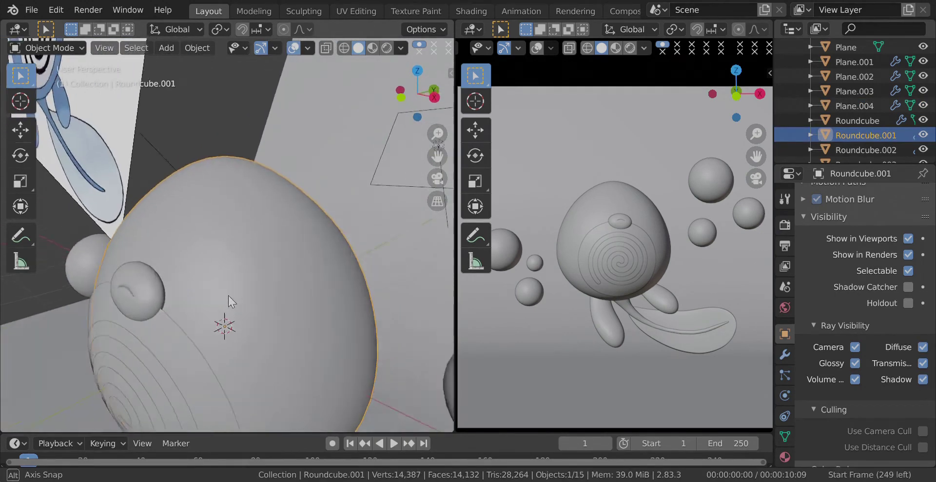
scroll(229, 312, "down", 2)
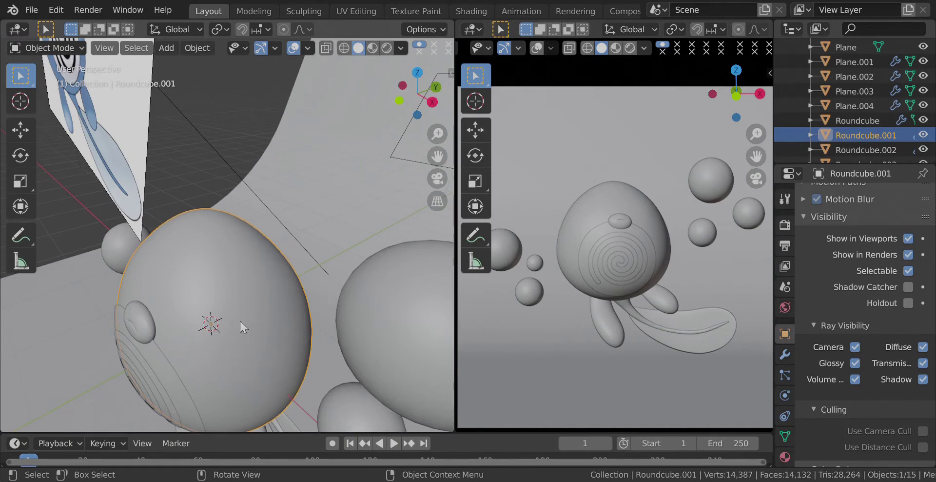
key("shift+s")
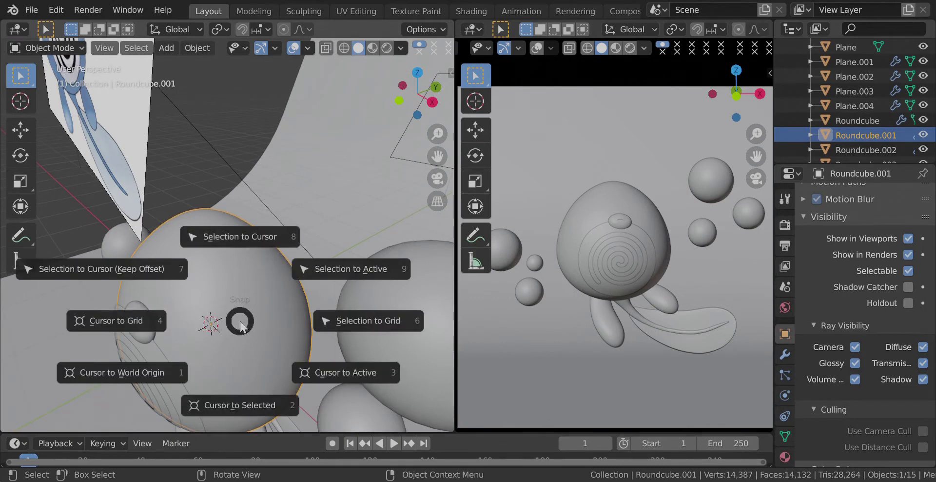
left_click(238, 405)
middle_click_drag(238, 380, 238, 358)
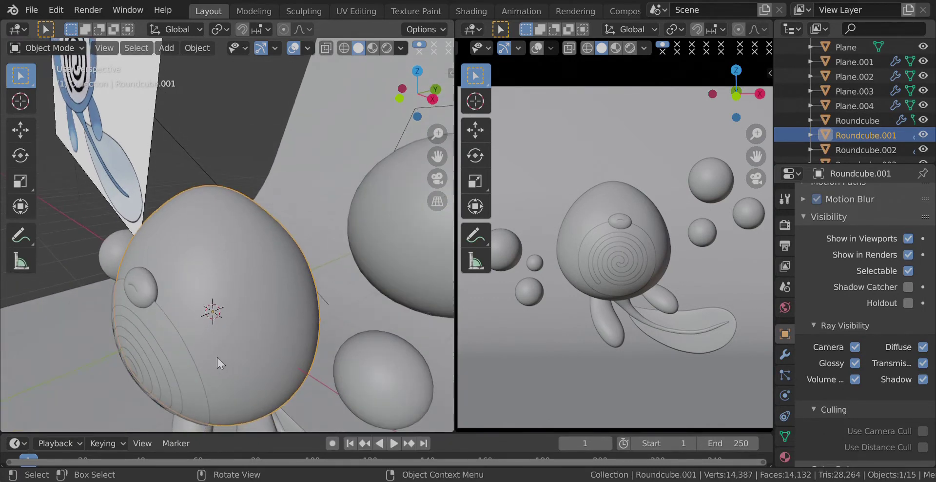
- Select the duplicated belly patch Plane.004 and set its origin to the 3D cursor
left_click(175, 359)
middle_click_drag(176, 358, 253, 322)
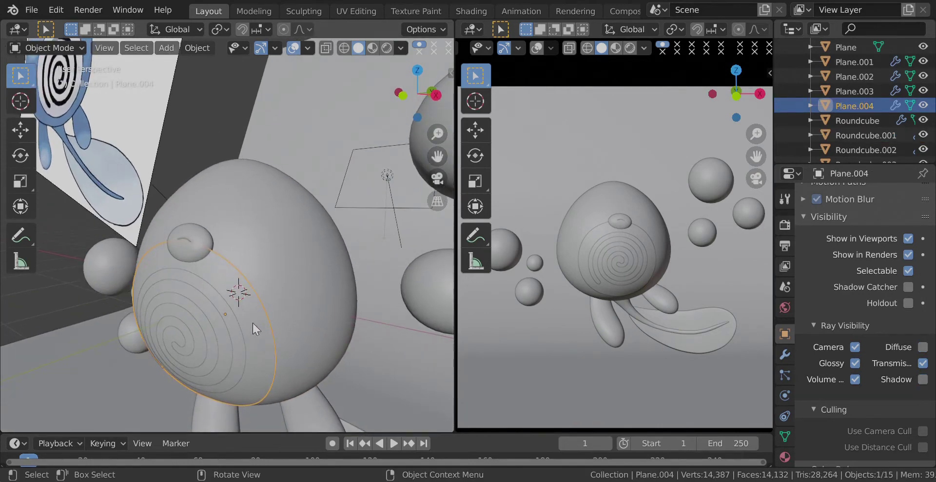
key("shift+s")
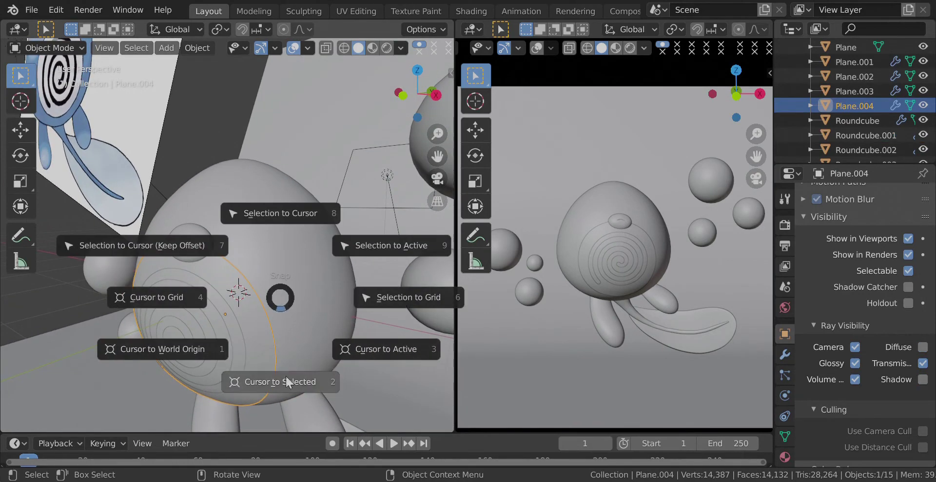
left_click(224, 367)
right_click(255, 295)
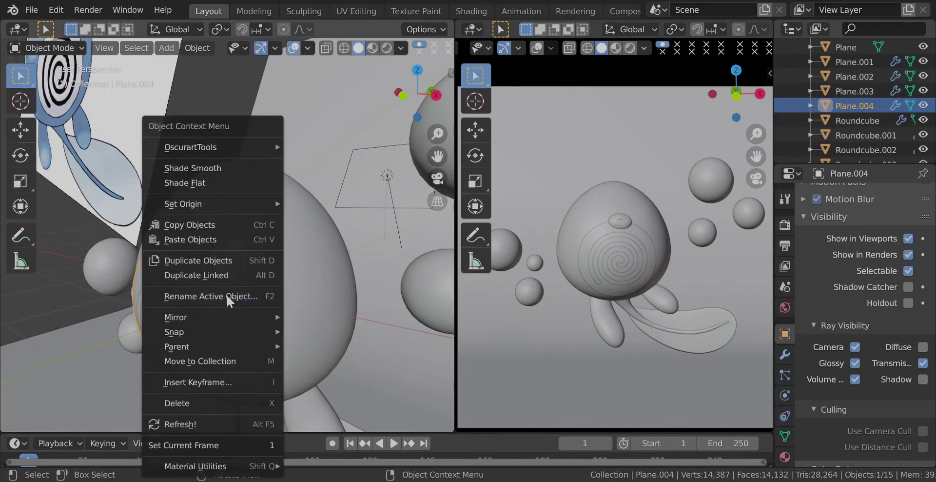
mouse_move(210, 205)
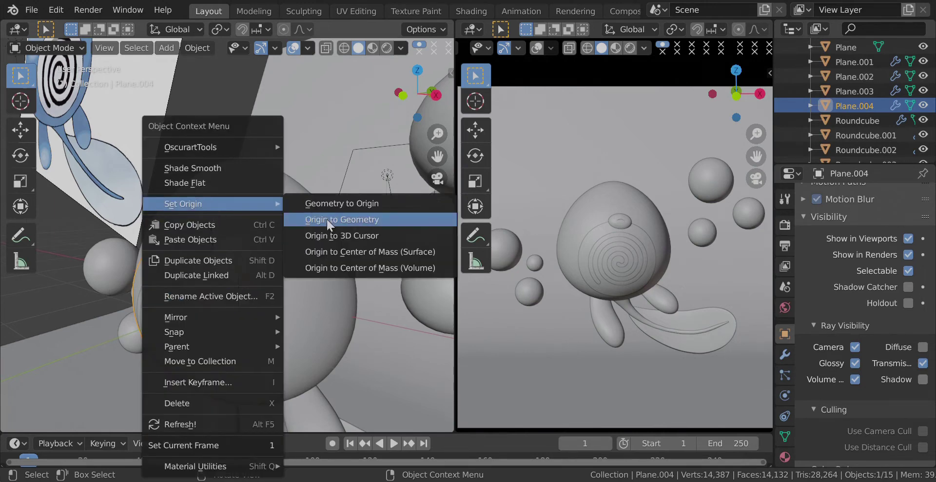
left_click(329, 239)
- Scale the duplicated patch down to about 0.557 around the body's center
scroll(319, 273, "up", 5)
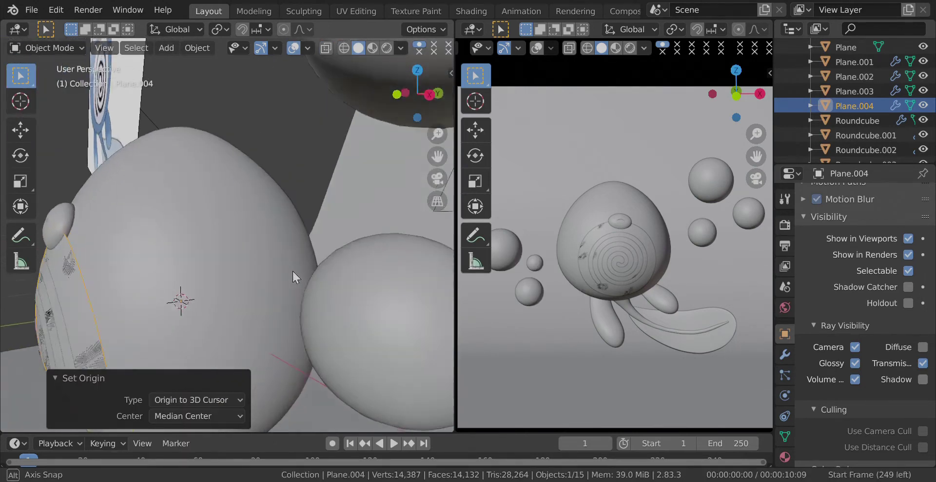
scroll(118, 312, "down", 3)
middle_click_drag(209, 269, 278, 313)
key("s")
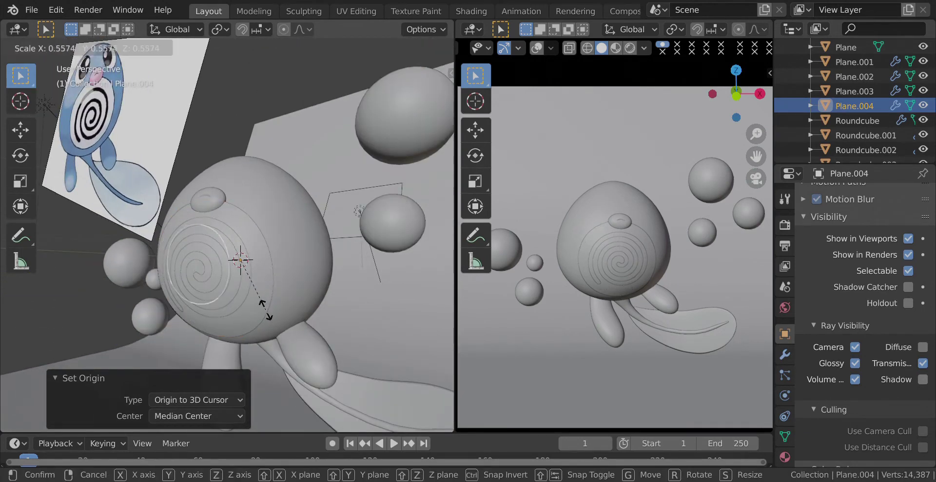
left_click(257, 280)
middle_click_drag(257, 280, 282, 292)
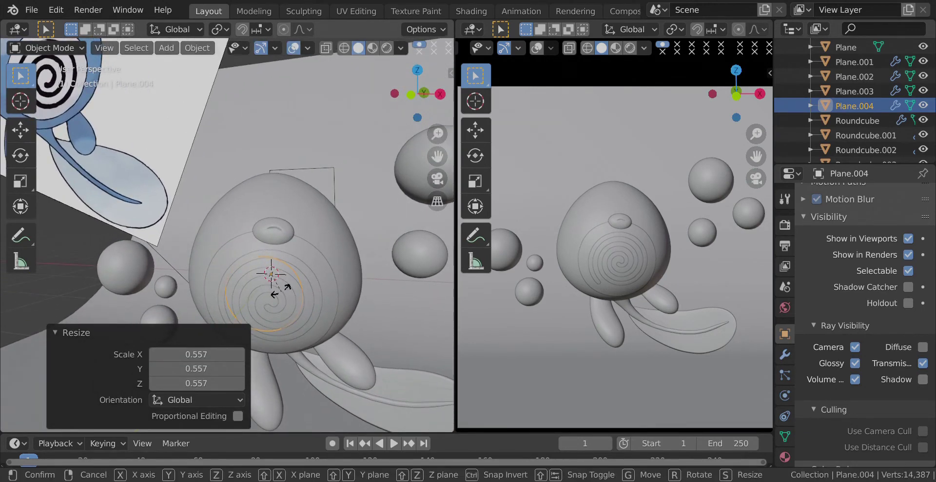
key("r")
key("r")
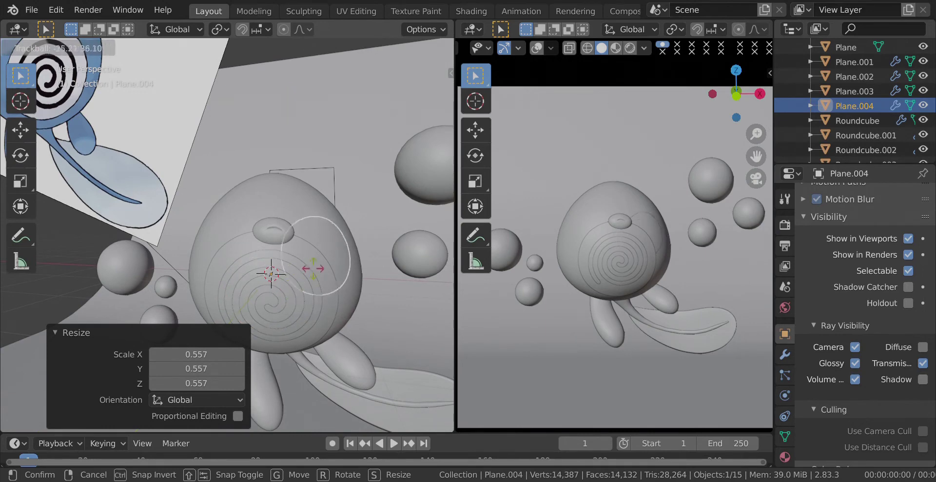
mouse_move(287, 219)
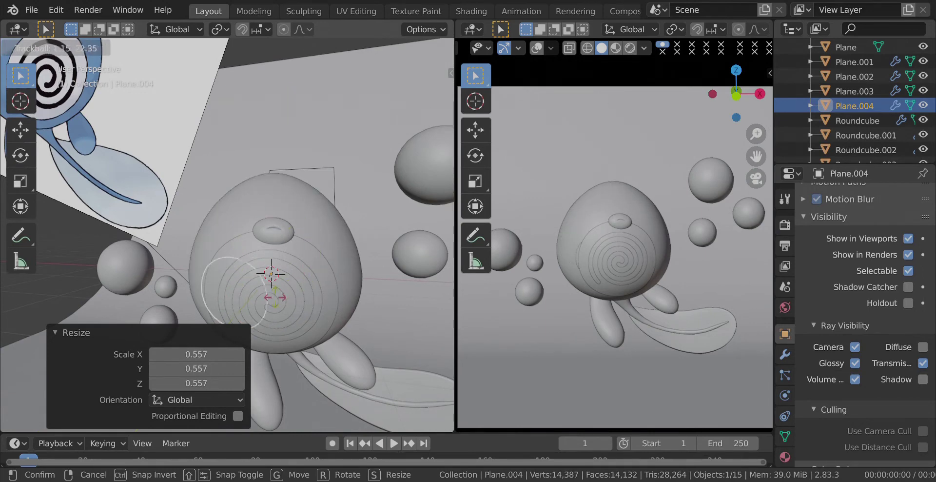
right_click(338, 297)
middle_click_drag(365, 273, 232, 295)
key("r")
key("r")
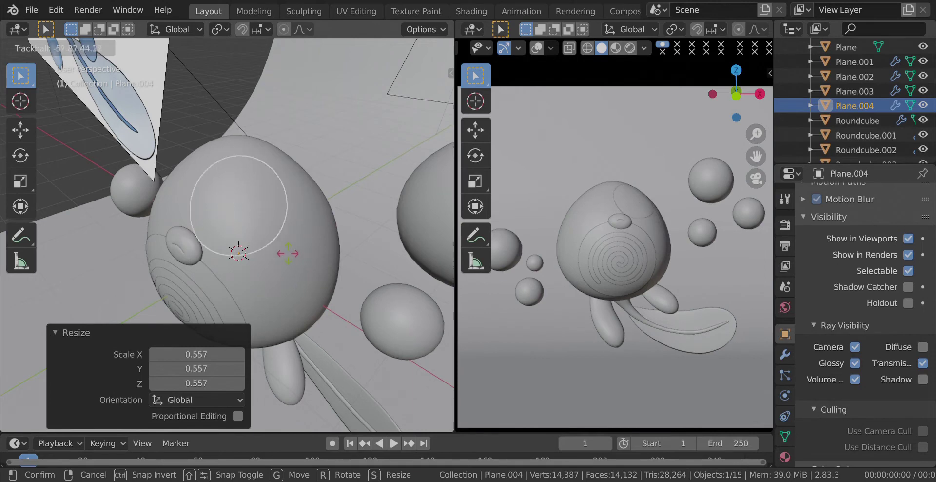
right_click(288, 253)
- Trackball-rotate the scaled patch around the body's center to the eye position above and right of the mouth in front view
key("KP_1")
scroll(317, 239, "up", 2)
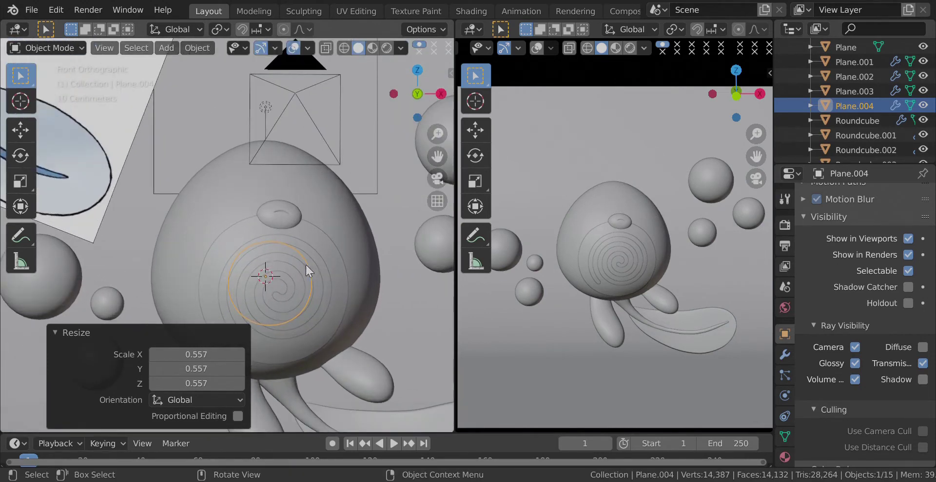
key("r")
key("r")
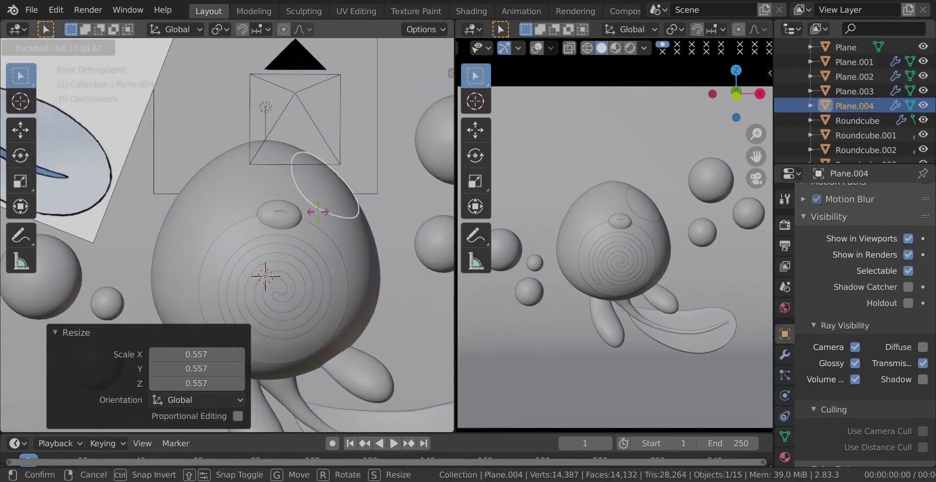
right_click(312, 213)
- Select the eye patch's whole mesh in Edit Mode and scale it to about 0.673
key("Tab")
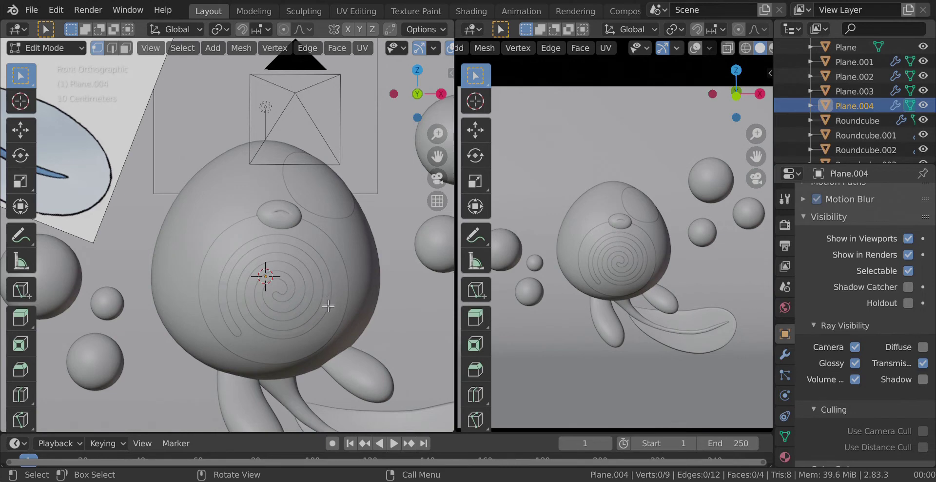
key("a")
key("s")
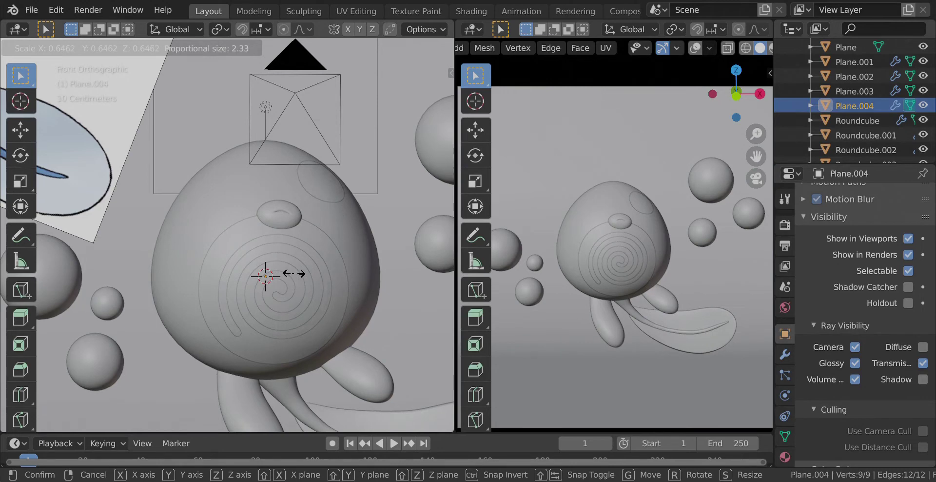
left_click(316, 271)
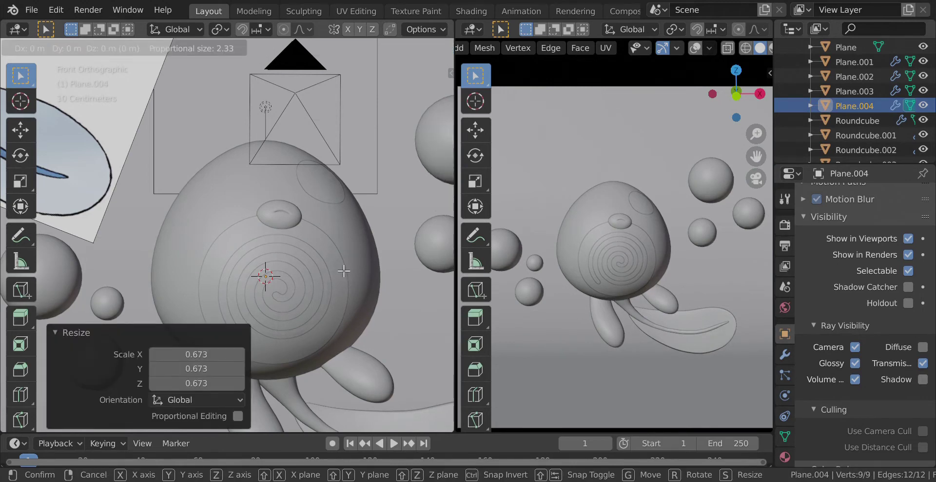
- Fine-tune the eye mesh's place on the body with small trackball rotations of 2.02°/-3.53° and 1.34°/1.47°
key("r")
key("r")
left_click(261, 307)
scroll(260, 308, "down", 3)
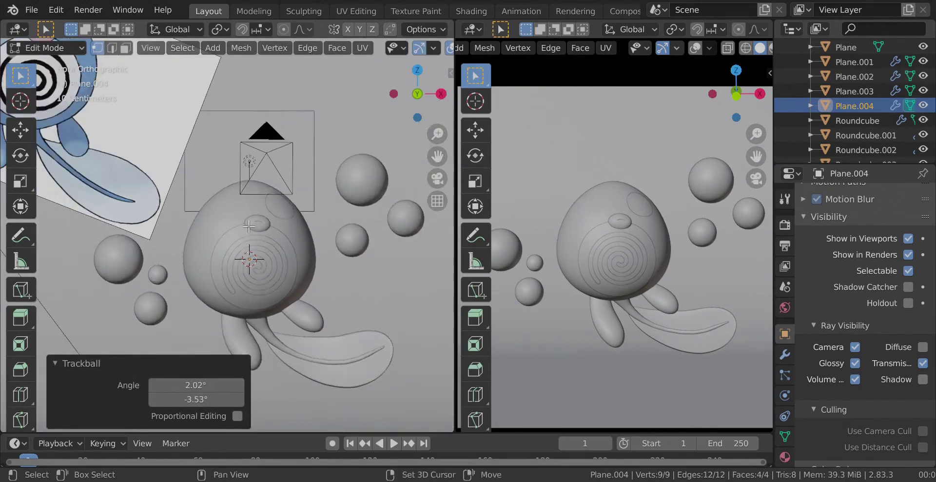
middle_click_drag(267, 241, 334, 311, "shift")
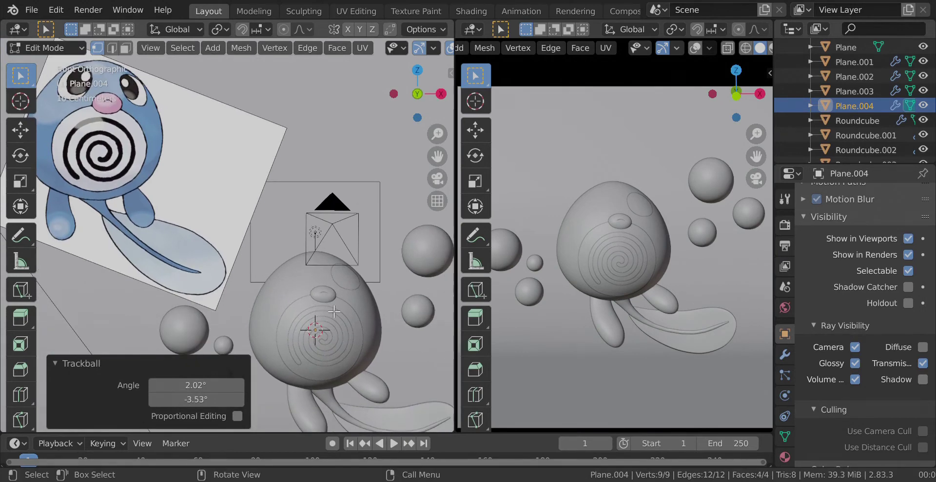
key("r")
key("r")
left_click(371, 345)
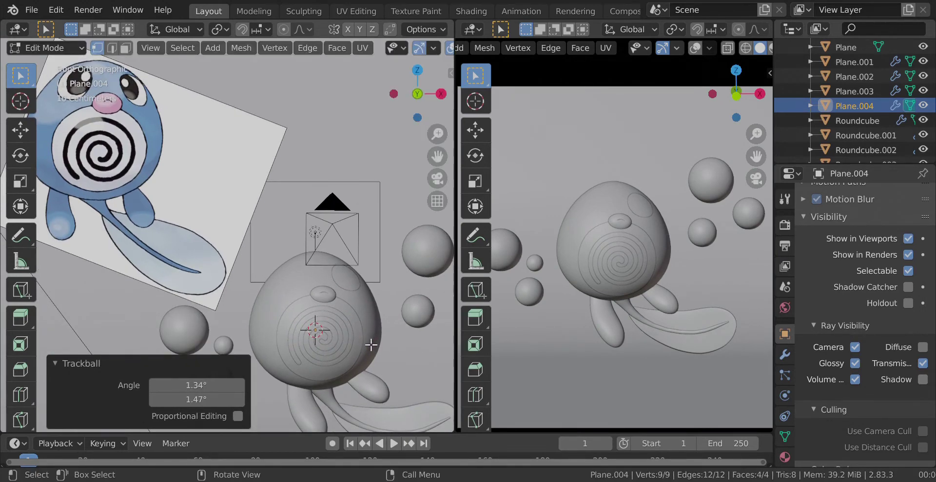
- Try duplicating the eye mesh within Edit Mode and trackball-rotating the copy by 3°/-85.1° to the other side of the face
key("shift+d")
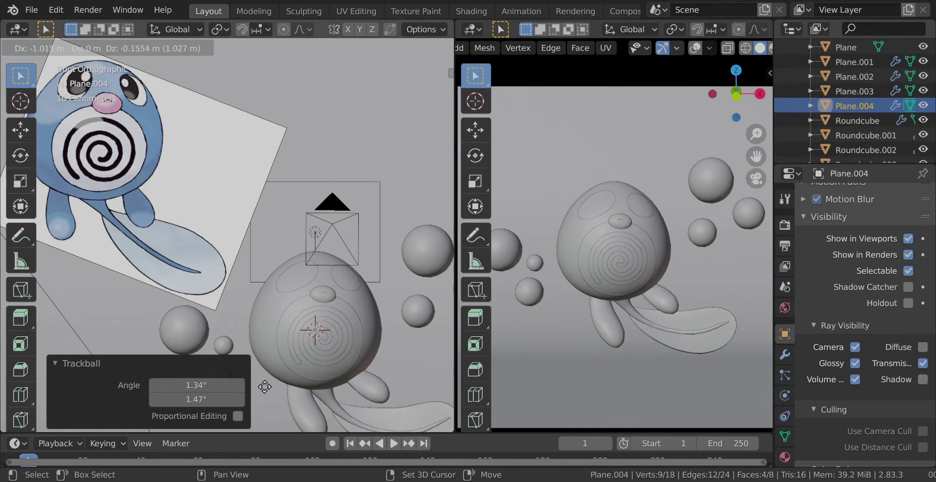
right_click(324, 337)
key("r")
key("r")
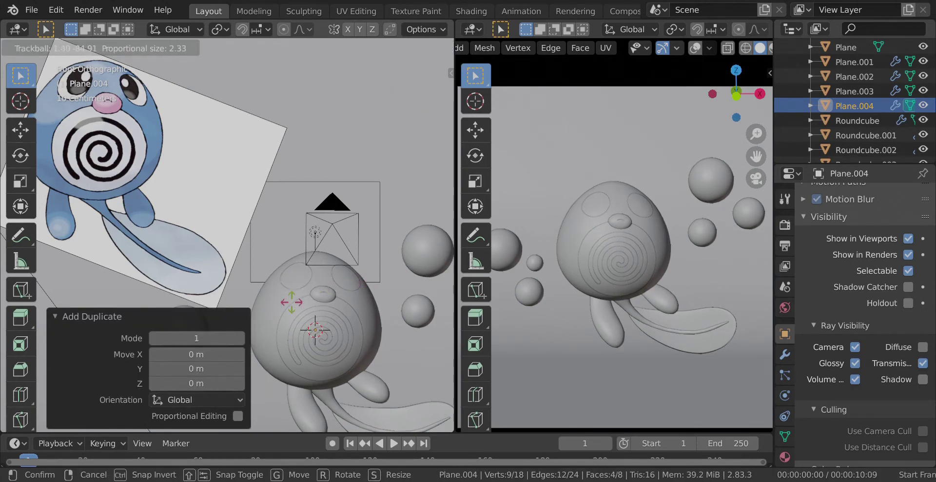
left_click(286, 330)
scroll(316, 309, "up", 3)
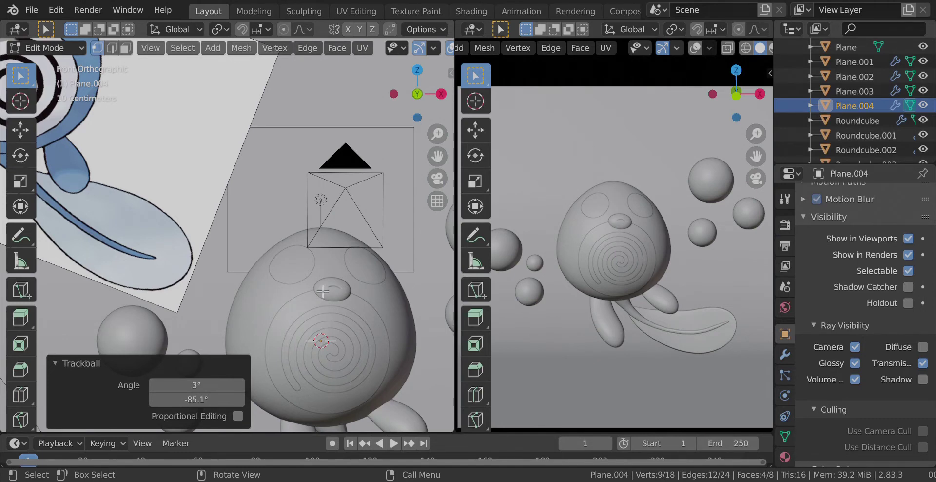
- Delete the duplicated eye mesh in wireframe shading
key("z")
key("4")
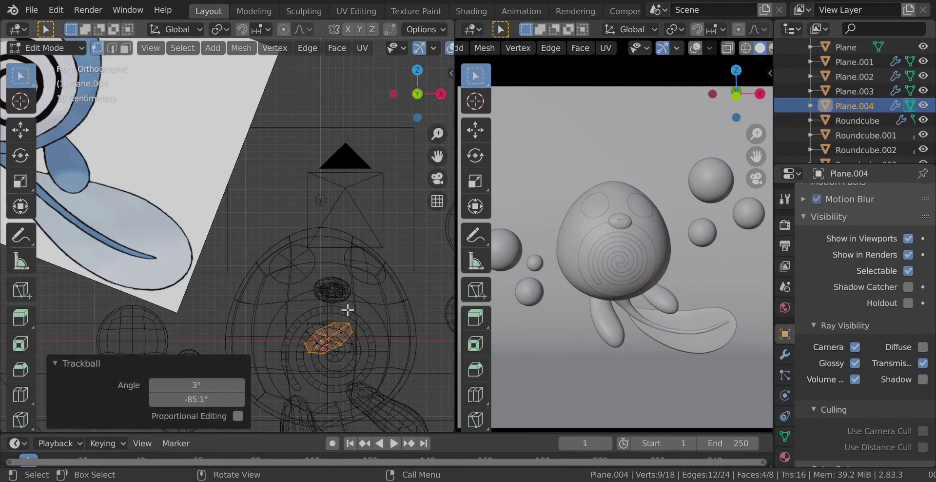
key("x")
left_click(310, 293)
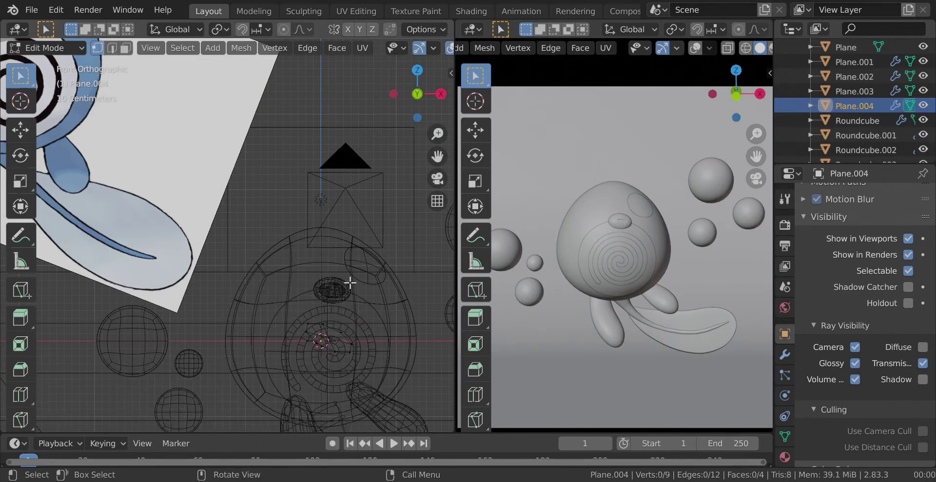
- Move the remaining eye patch's whole mesh up toward the eye area in Edit Mode, and return to Object Mode with solid shading
key("Tab")
key("Tab")
key("a")
key("g")
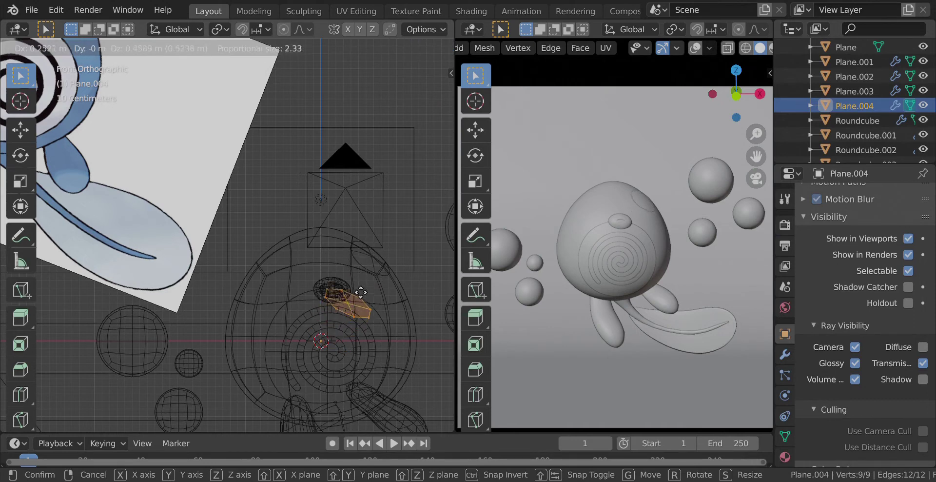
left_click(365, 276)
key("Tab")
key("z")
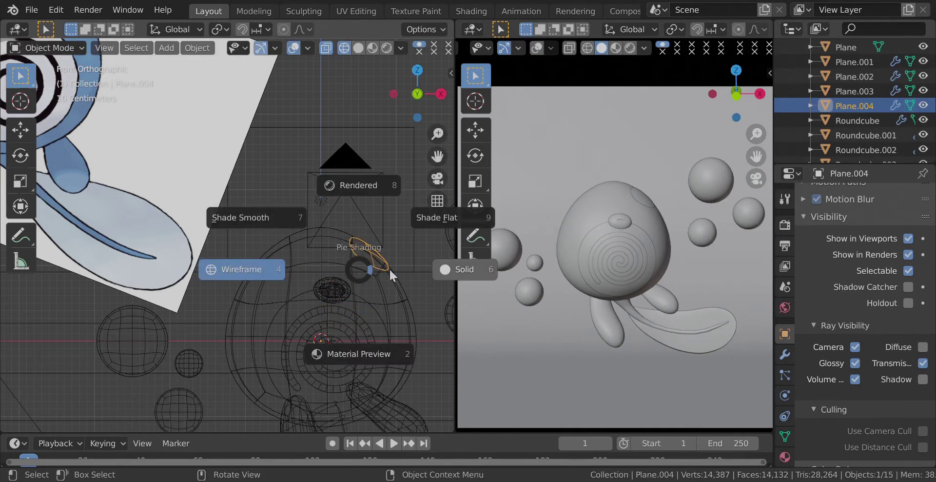
left_click(460, 274)
- Trackball-rotate the eye patch by about 13.7°/-6.17° to reposition it beside the mouth
key("r")
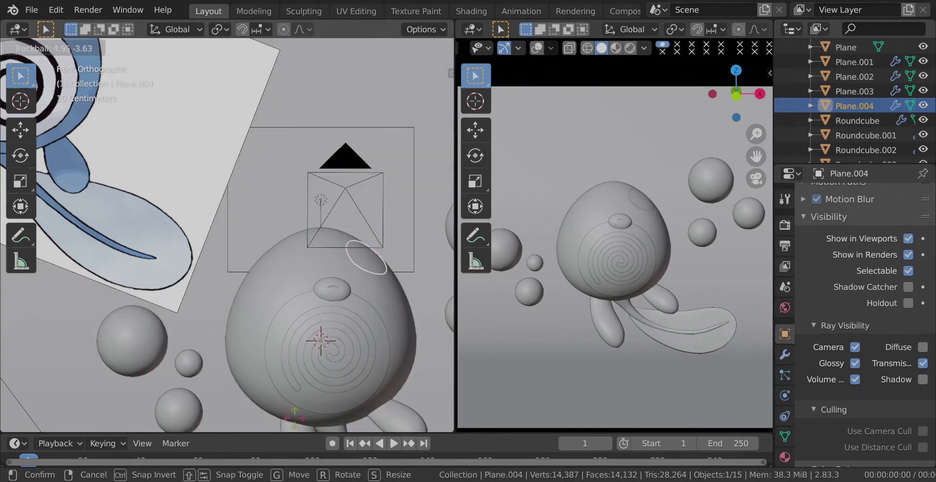
key("r")
key("r")
left_click(257, 192)
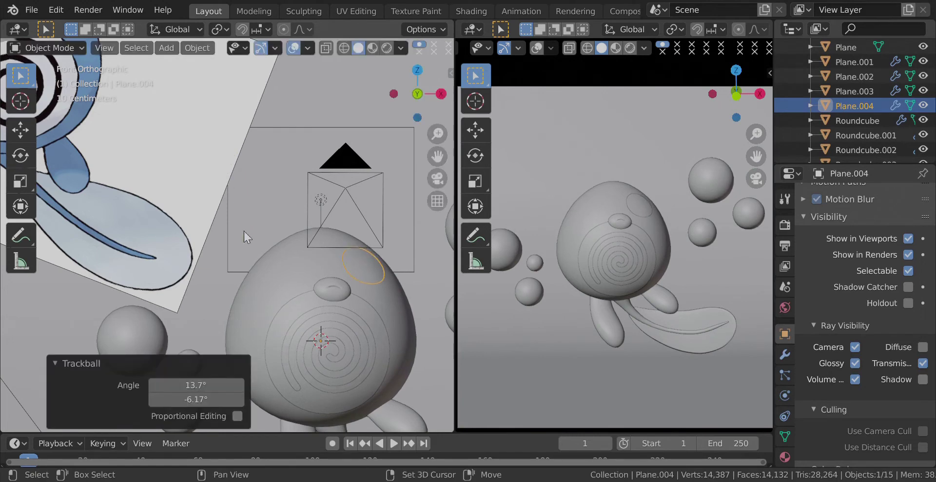
- Duplicate the eye patch as an object and trackball-rotate the copy by about -0.955°/-77° to the opposite side of the face
key("shift+d")
right_click(383, 290)
key("r")
key("r")
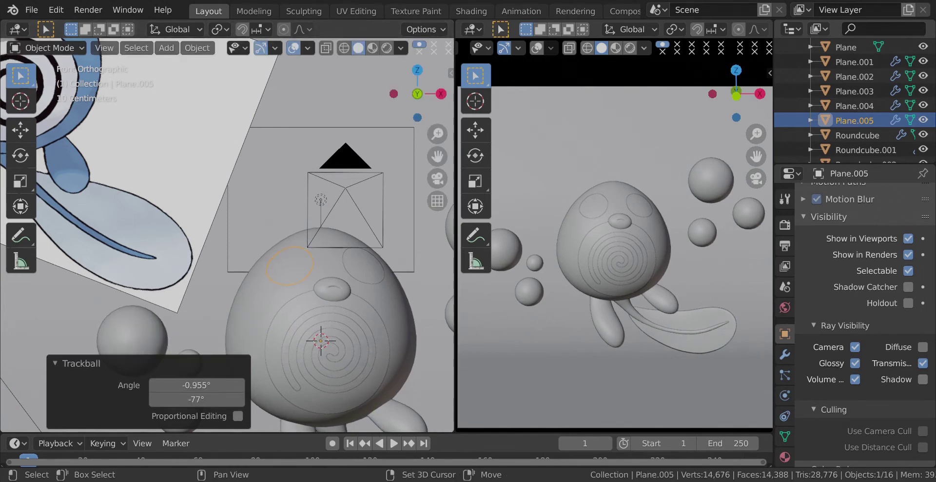
- Fine-tune both eye patches with small trackball rotations, turning the left one in front view by about -0.477°/1.13°
left_click(360, 273)
key("r")
key("r")
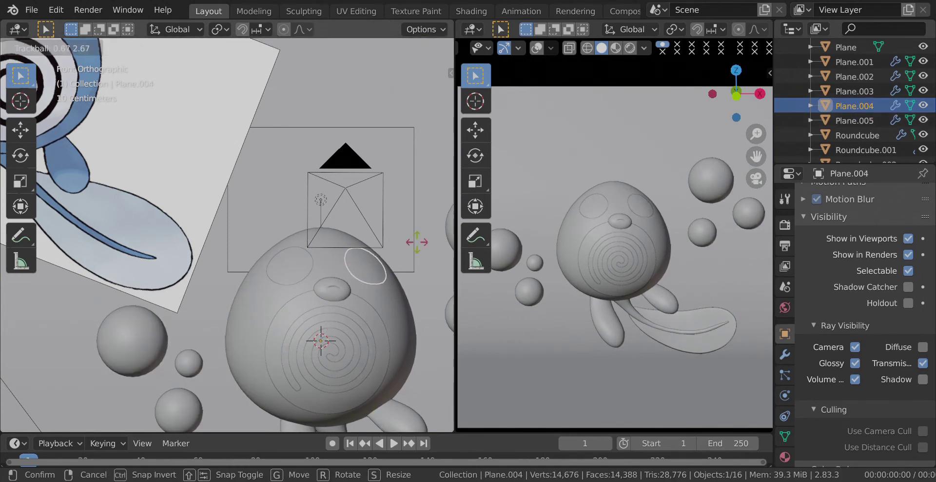
left_click(422, 267)
left_click(300, 254)
key("r")
key("r")
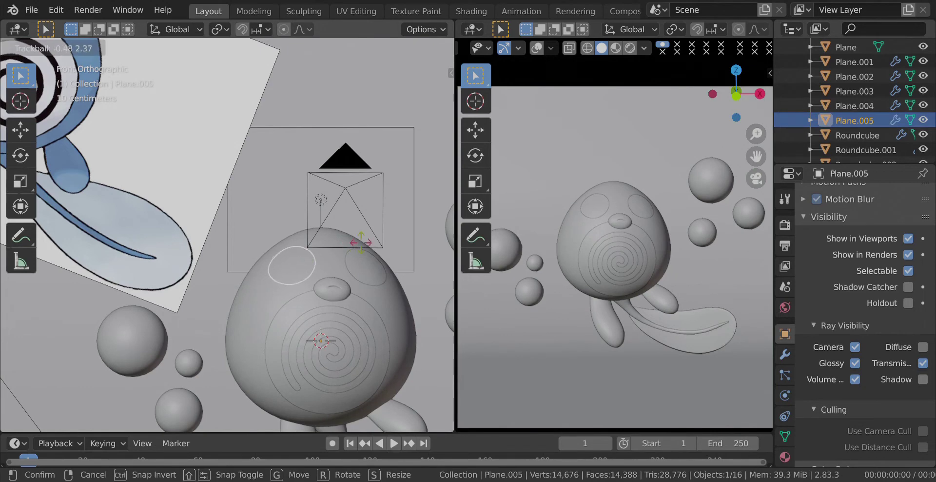
left_click(330, 243)
- Examine the shape and placement of the eyes and pupils in the reference image against the model
scroll(256, 169, "down", 3)
scroll(288, 256, "up", 5)
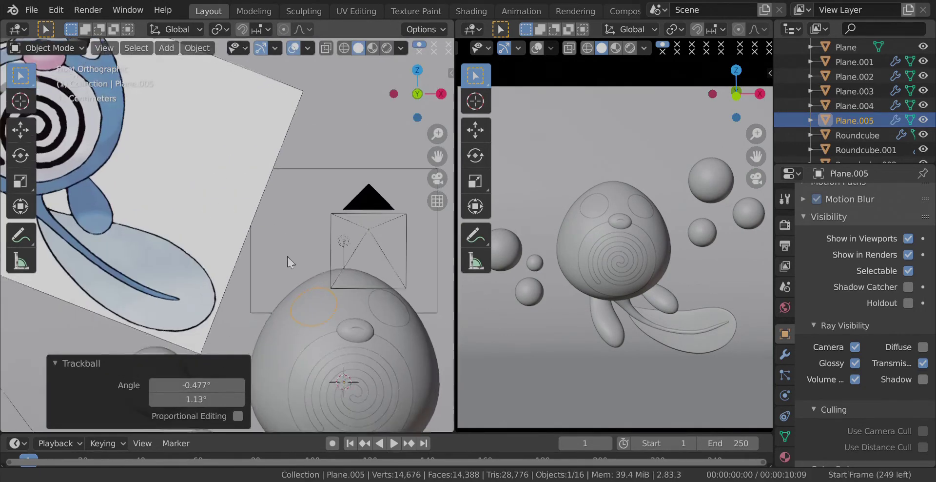
scroll(287, 253, "down", 4)
scroll(236, 208, "up", 6)
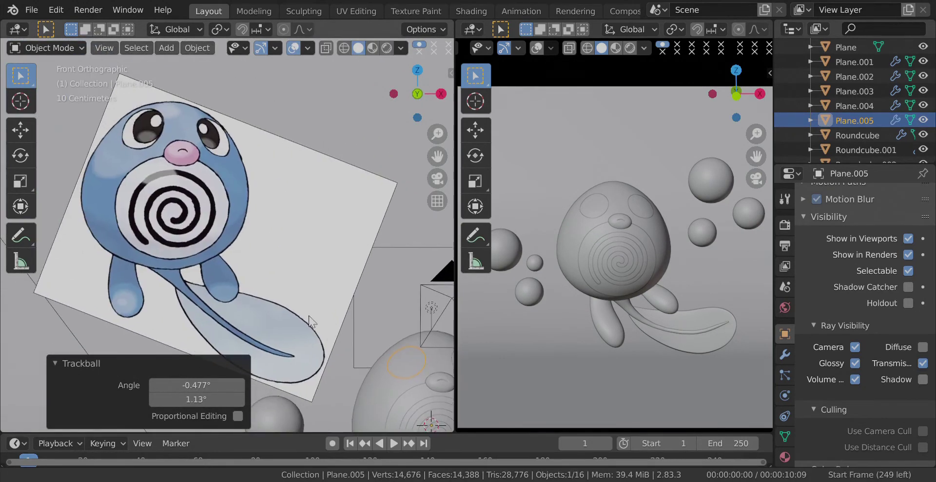
scroll(263, 239, "up", 4)
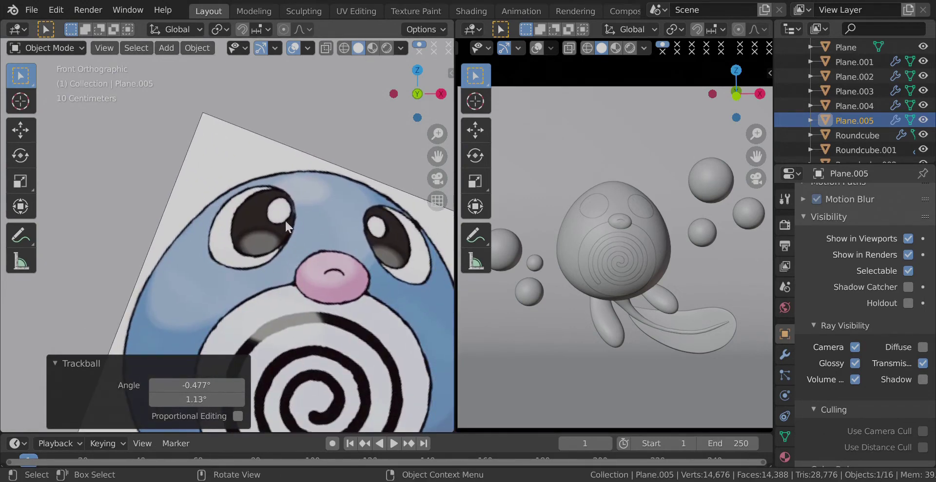
scroll(285, 220, "down", 3)
scroll(346, 291, "up", 8)
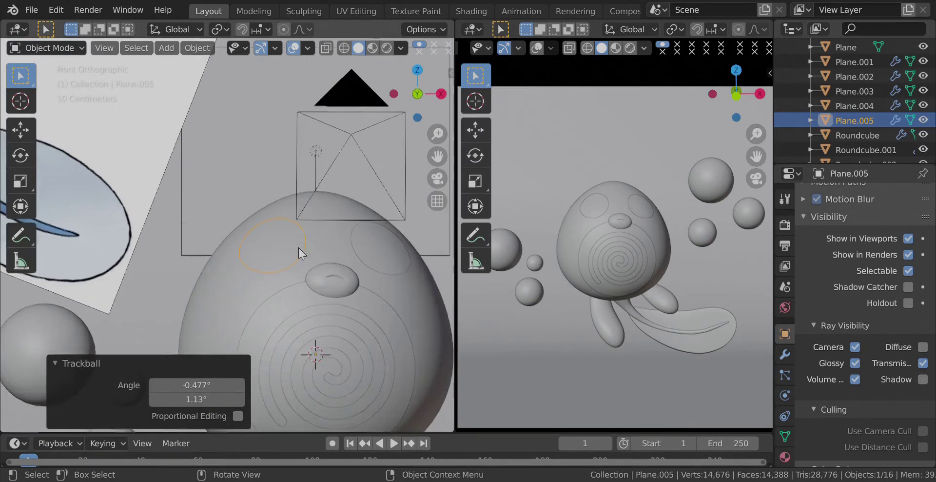
- Duplicate the left eye patch as a pupil, scaled to 0.666 and moved about 0.207 m in X and 0.038 m in Z
scroll(299, 247, "up", 2)
key("shift+d")
right_click(312, 327)
key("s")
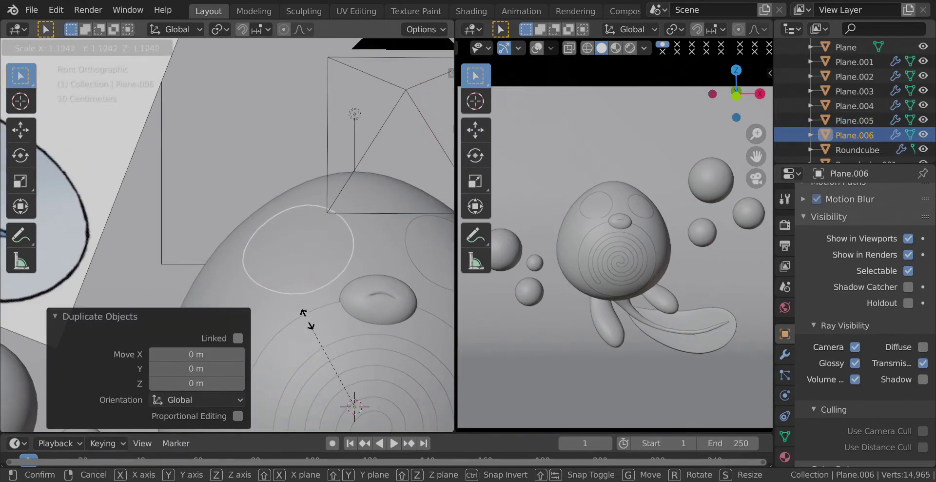
left_click(326, 357)
key("g")
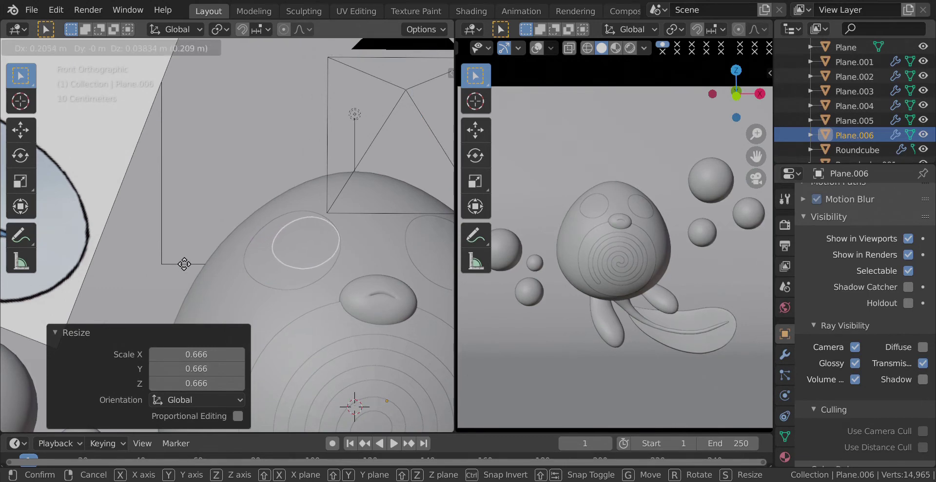
left_click(185, 263)
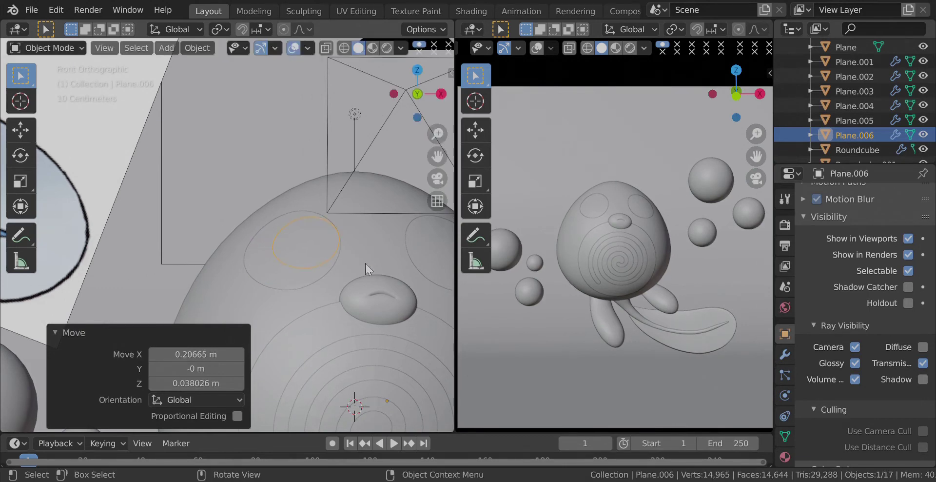
- Set the pupil's Shrinkwrap modifier offset to -0.06 m
left_click(785, 354)
scroll(823, 372, "down", 2)
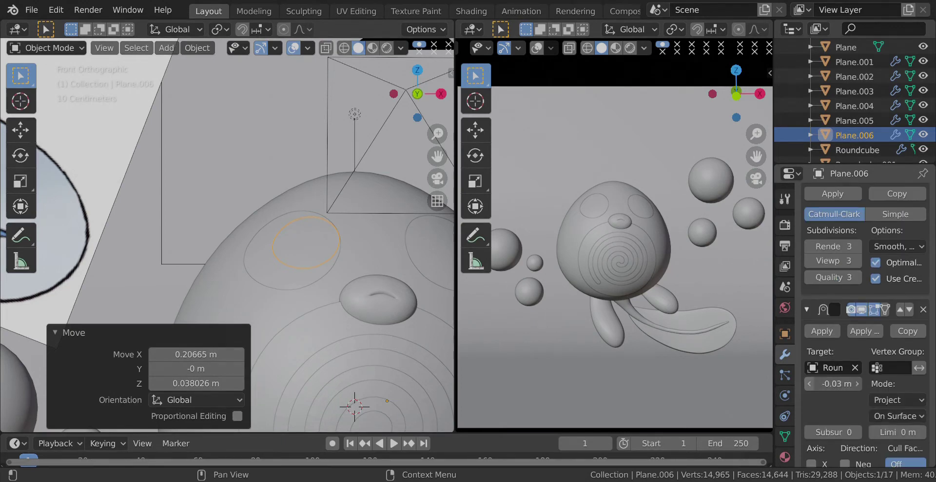
left_click(807, 383)
left_click(807, 383)
left_click(808, 385)
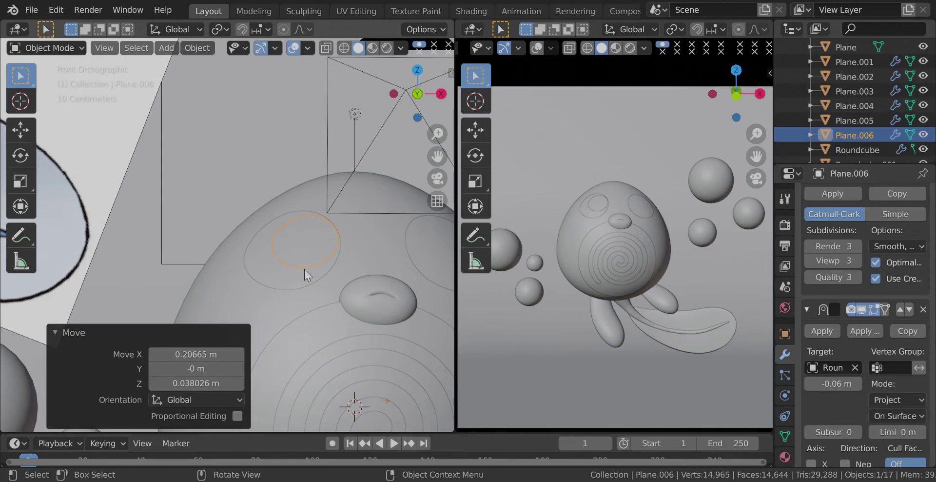
- Duplicate the pupil patch and trackball-rotate the copy around the body into the opposite eye
middle_click_drag(333, 258, 261, 241, "shift")
key("shift+d")
right_click(242, 251)
key("r")
key("r")
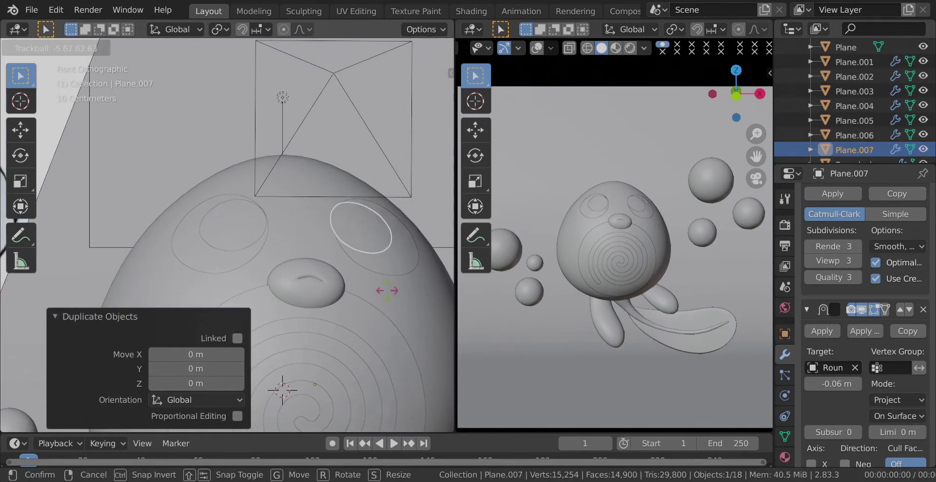
left_click(418, 310)
- Duplicate the right eye's pupil patch in place as a highlight and scale the copy to 0.480
key("shift+d")
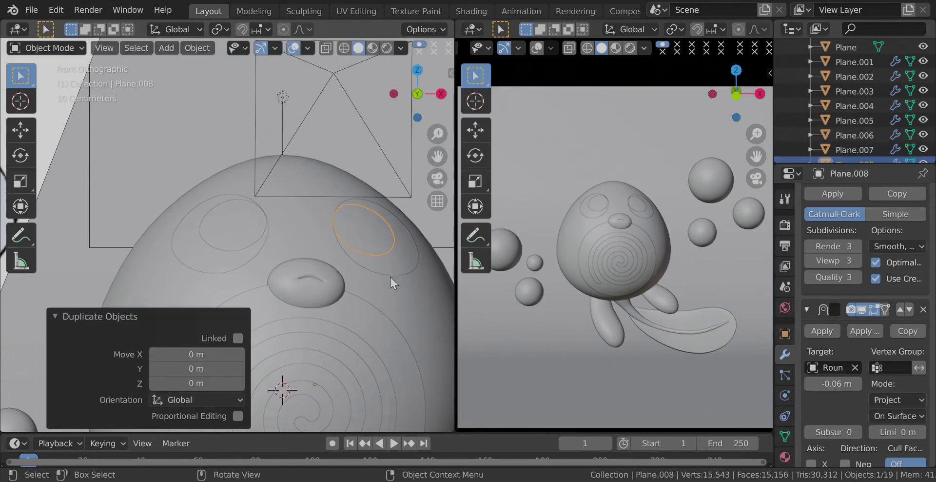
key("s")
left_click(333, 344)
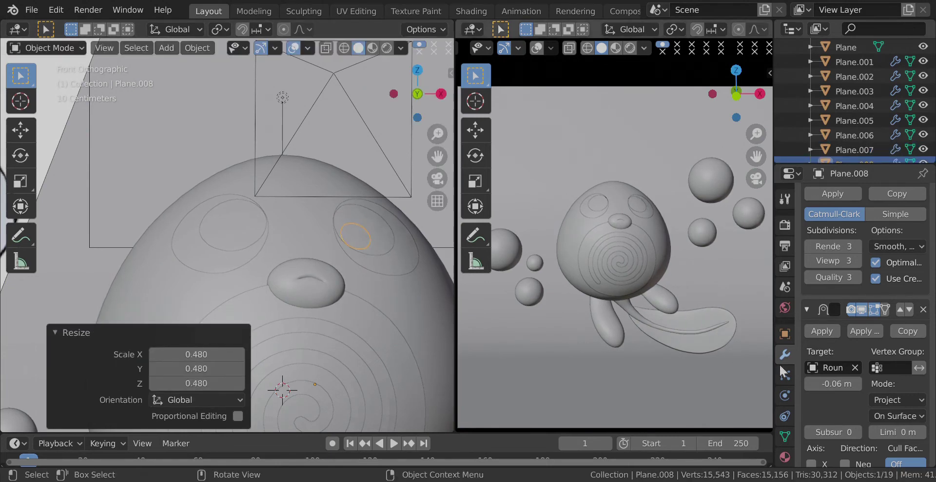
- Set the highlight's Shrinkwrap offset to -0.15 m and move it about -0.027 m in X and 0.147 m in Z
left_click(809, 383)
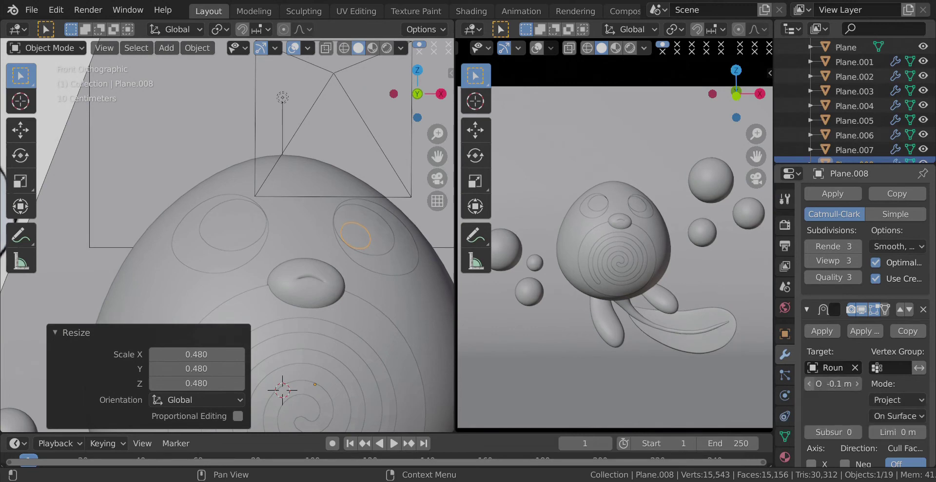
left_click(808, 384)
left_click(808, 383)
key("g")
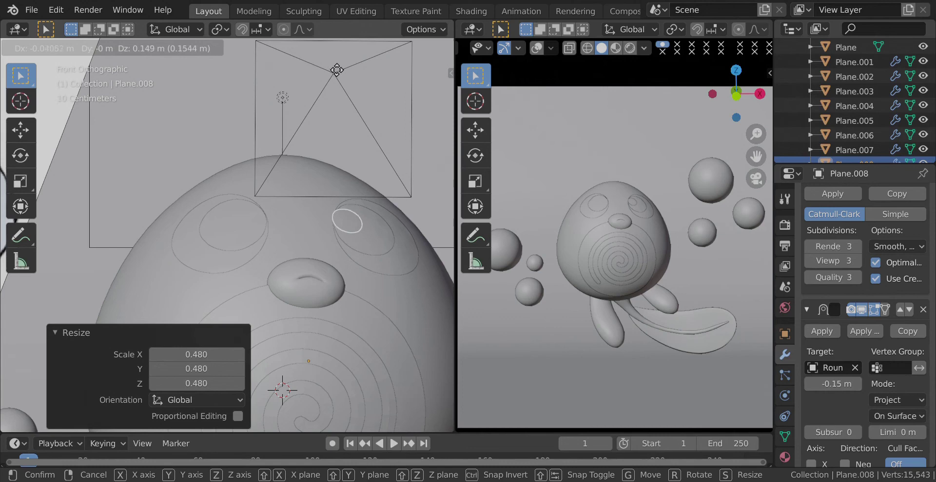
left_click(356, 76)
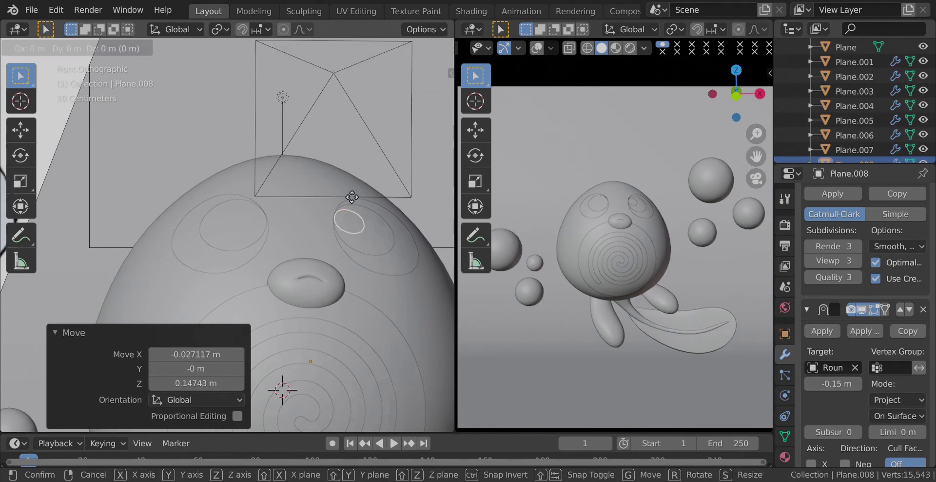
- Duplicate the highlight patch and trackball-rotate the copy around the body into the left eye's pupil
key("shift+d")
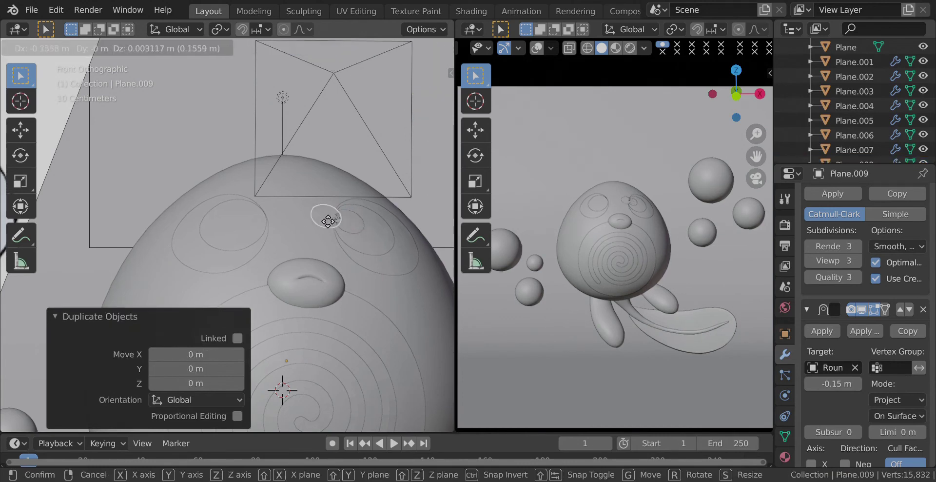
right_click(257, 232)
key("r")
key("r")
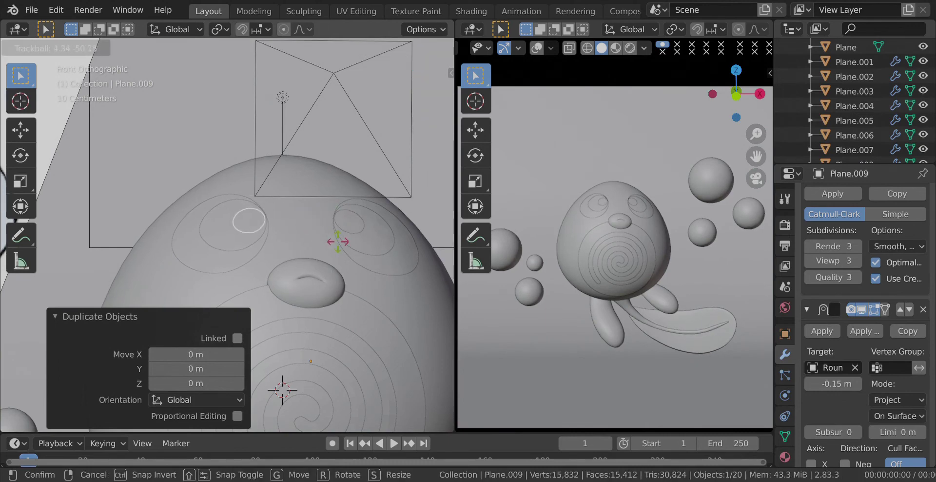
left_click(310, 209)
- Trackball-rotate the right eye's highlight slightly to fine-tune its placement inside the pupil
left_click(344, 220)
key("r")
key("r")
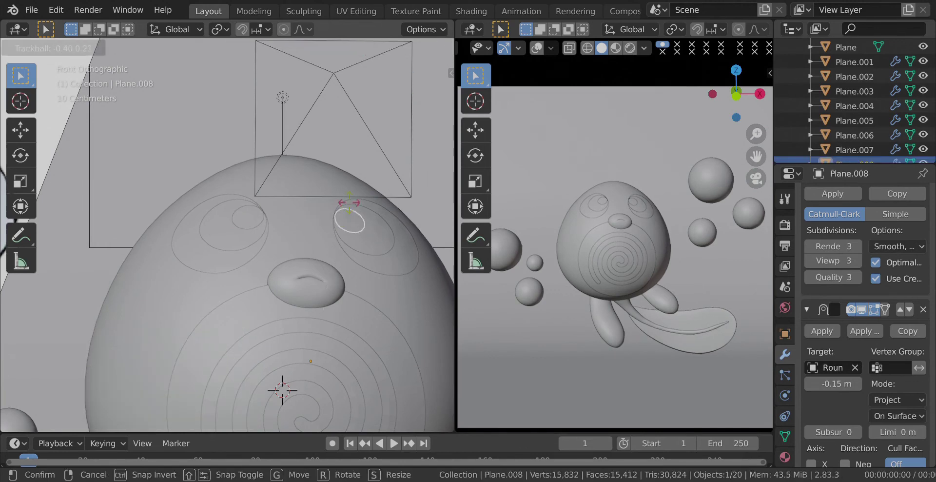
left_click(348, 196)
scroll(330, 204, "down", 6)
key("Tab")
key("Tab")
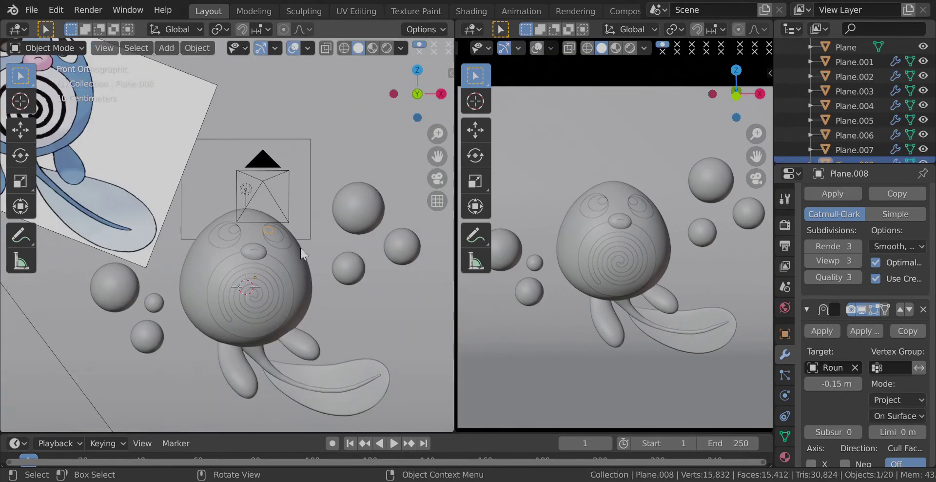
- Apply smooth shading to the belly spiral and deselect it
scroll(298, 273, "up", 6)
left_click(295, 329)
right_click(295, 328)
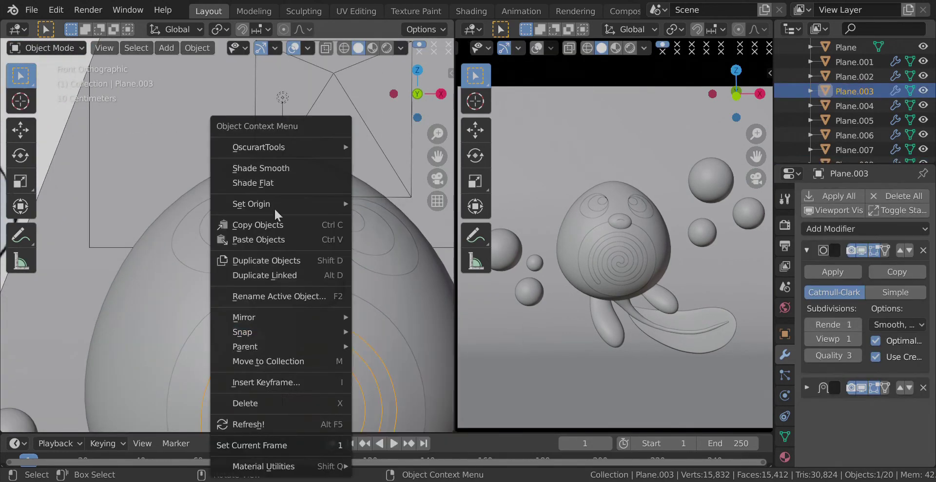
left_click(273, 171)
scroll(299, 241, "down", 8)
left_click(359, 351)
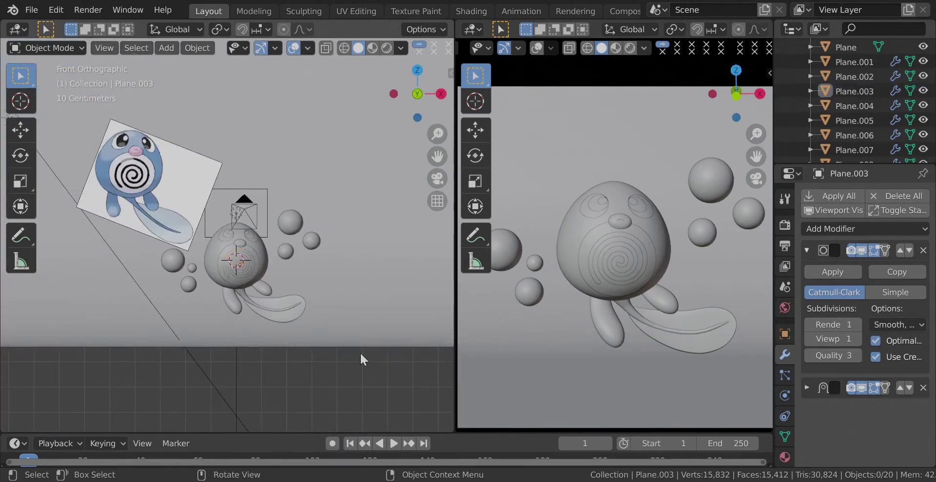
- Switch the camera viewport to Rendered shading and unhide the hidden objects around the character
scroll(222, 239, "up", 4)
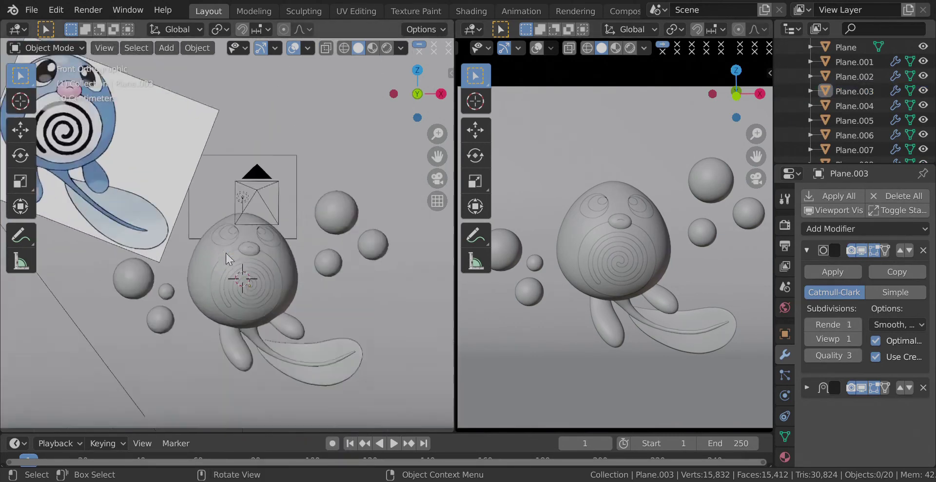
scroll(222, 243, "up", 3)
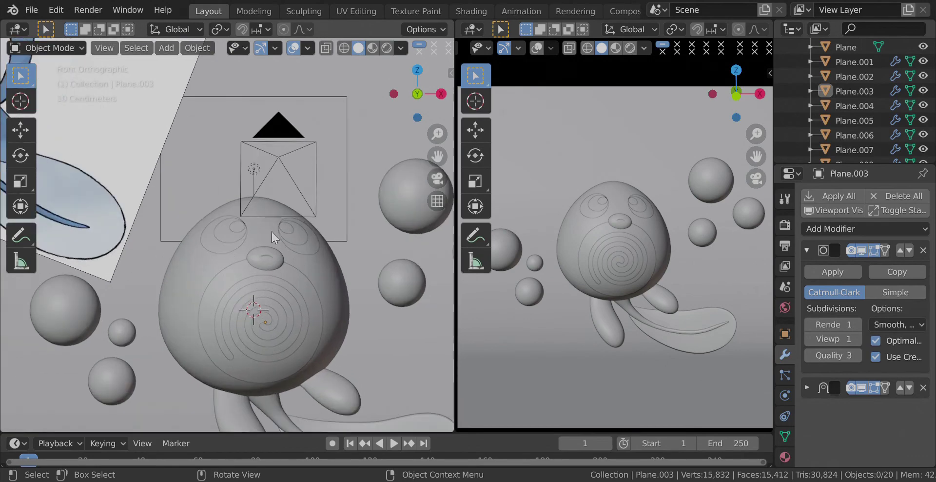
left_click(629, 48)
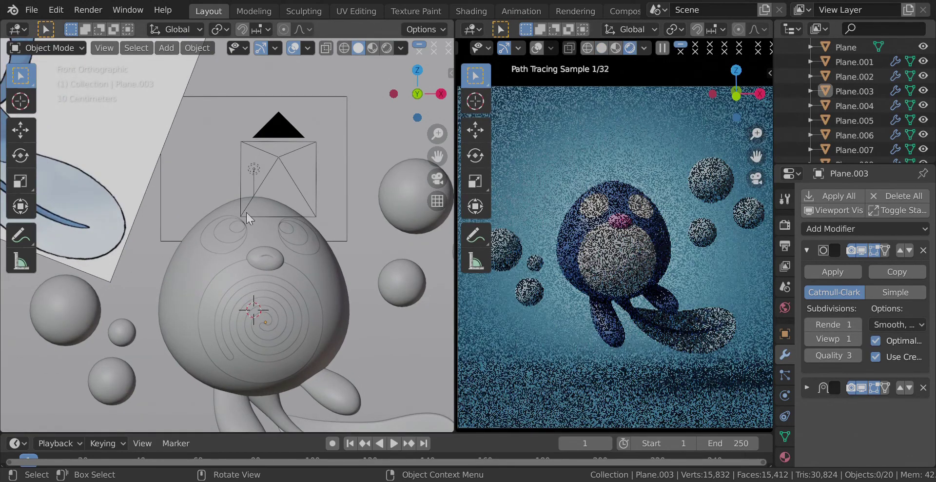
key("alt+h")
scroll(267, 214, "down", 4)
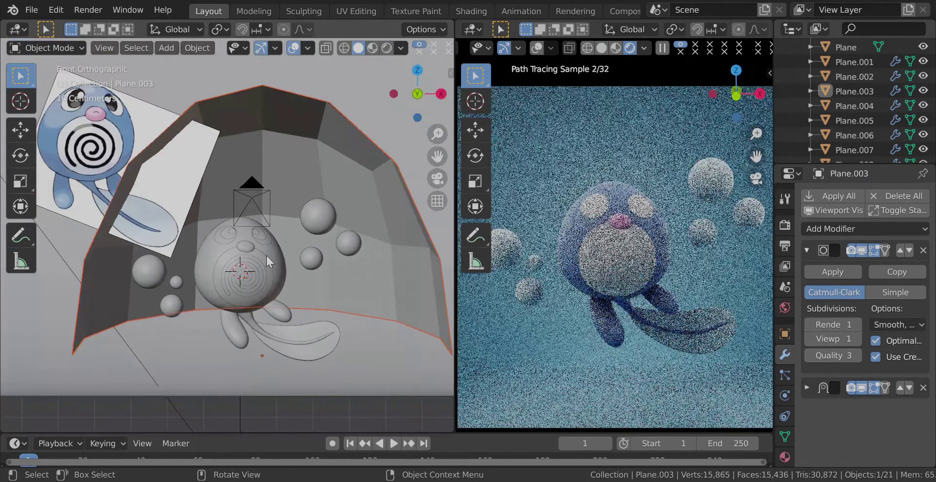
- Add a new material to the large left eye patch and open its base color
scroll(294, 293, "up", 4)
left_click(301, 280)
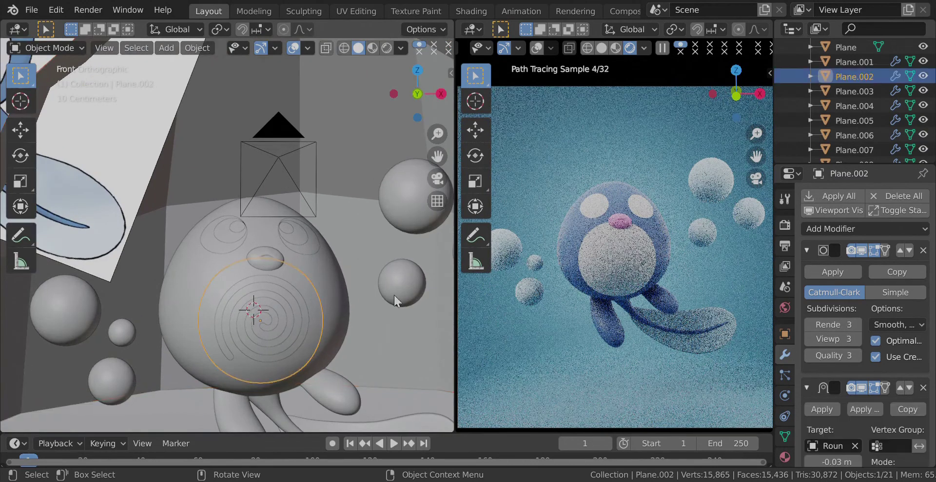
left_click(226, 246)
left_click(784, 457)
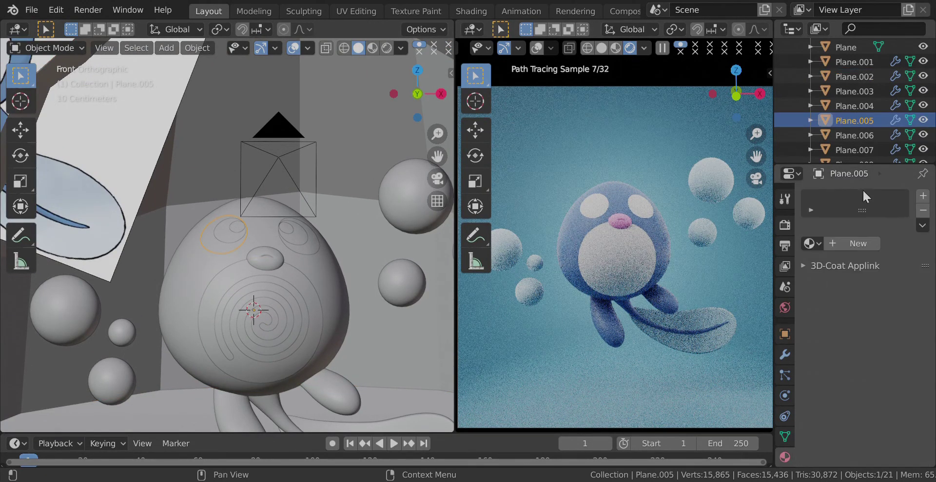
left_click(859, 243)
left_click(892, 364)
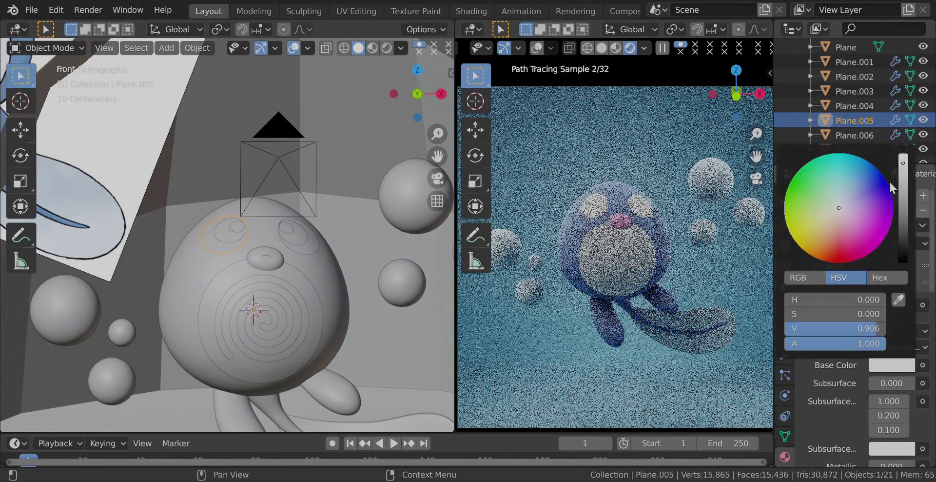
- Link the left eye patch's material to the right eye patch, both highlights and the round belly patch
scroll(244, 222, "up", 1)
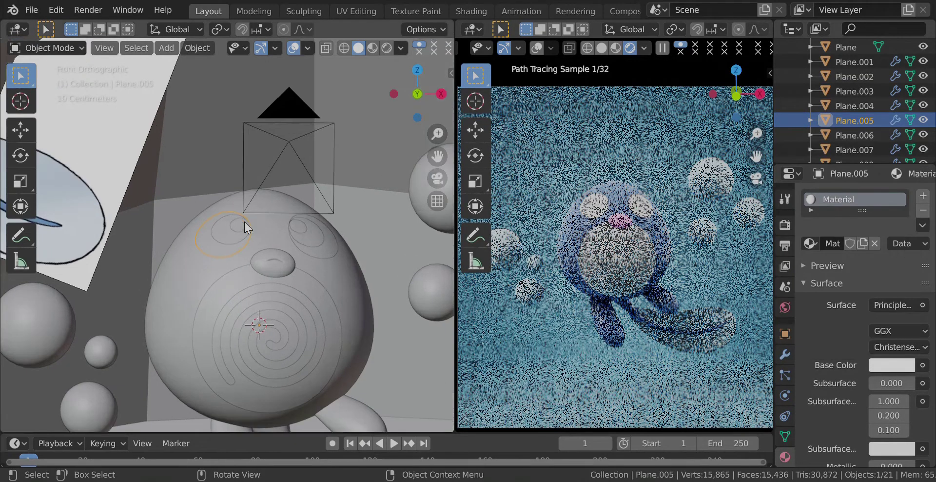
left_click(315, 242, "shift")
left_click(322, 293, "shift")
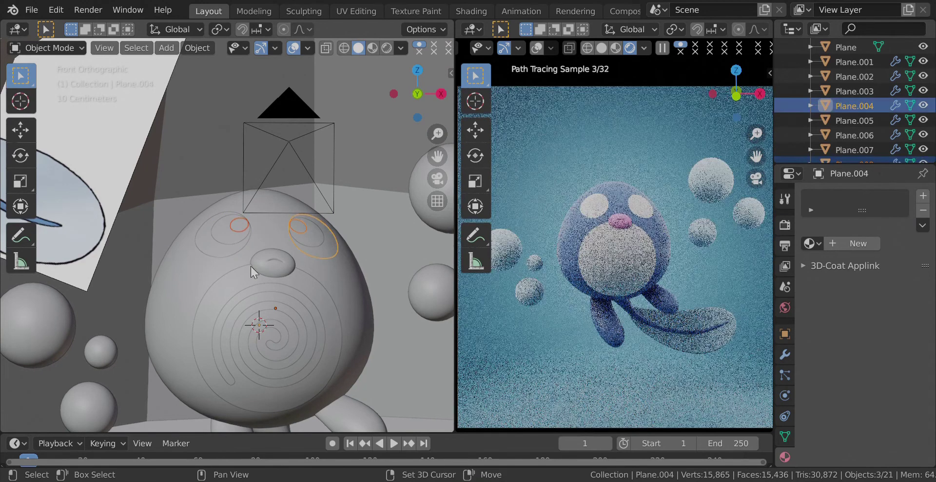
left_click(213, 252, "shift")
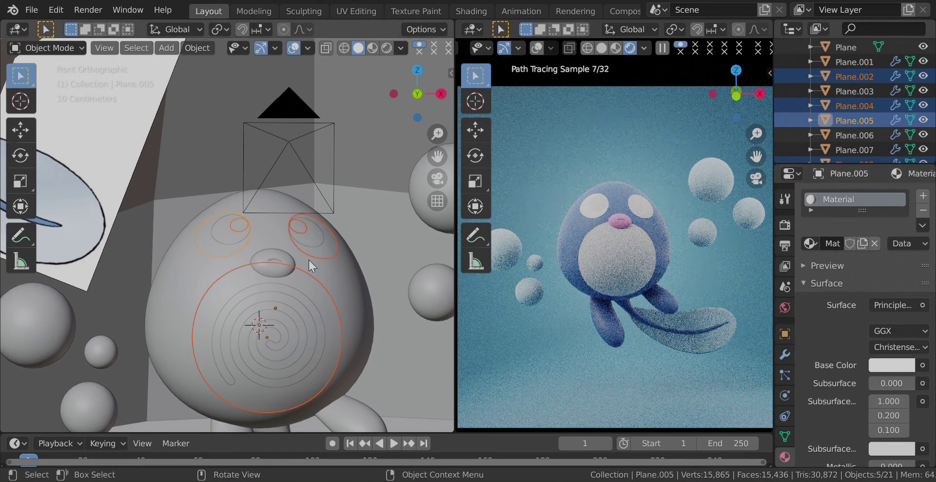
key("ctrl+l")
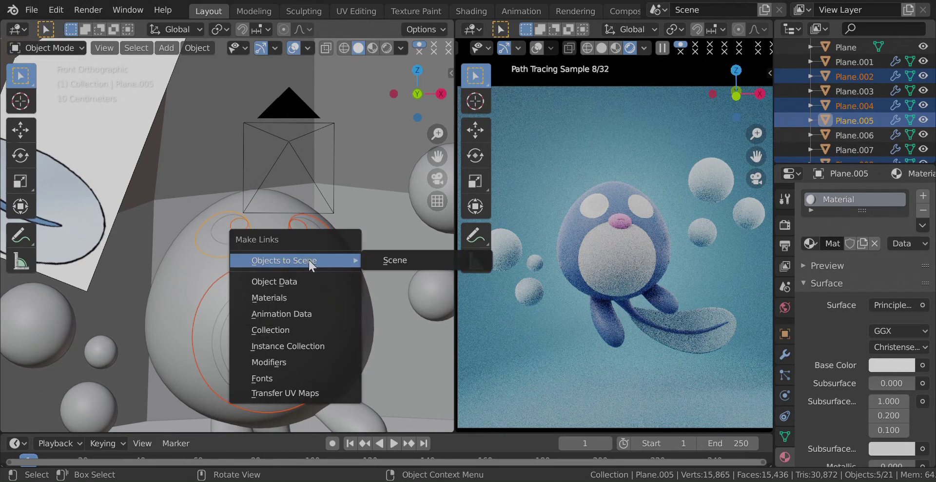
left_click(299, 298)
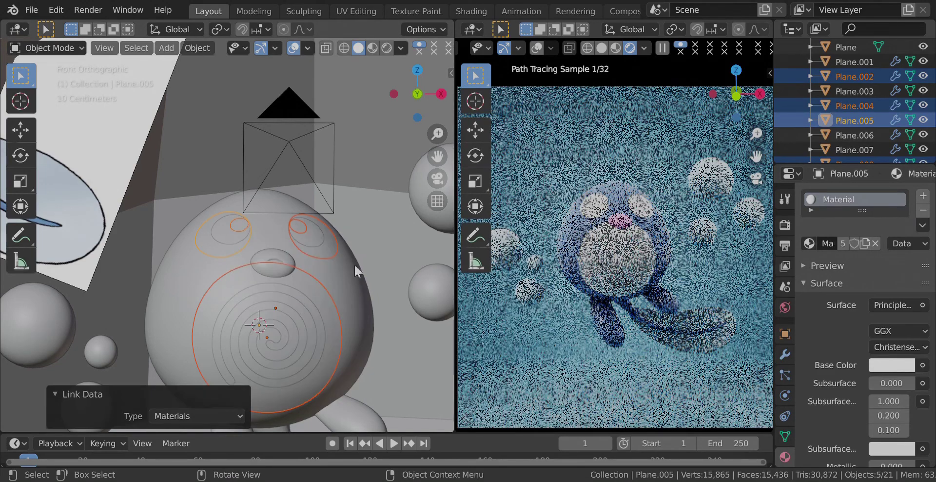
- Give the belly spiral a new material with a near-black base color of value 0.084
left_click(235, 291)
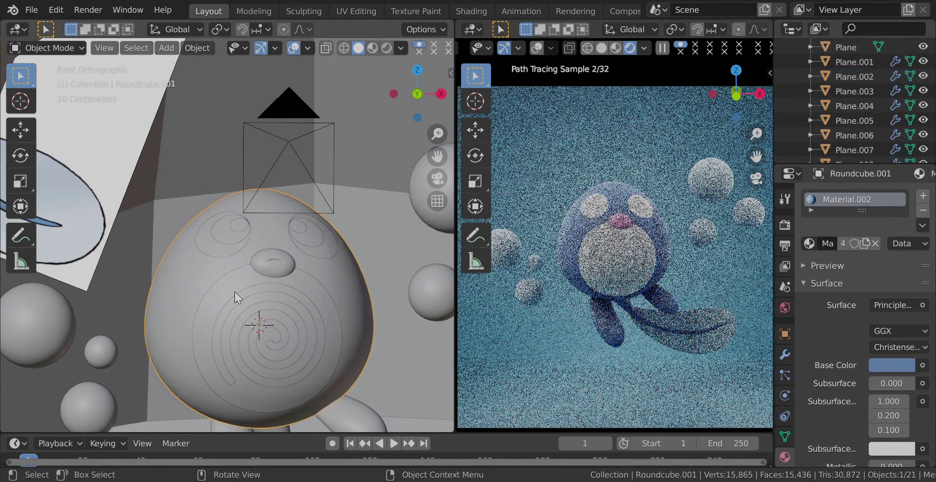
left_click(235, 291)
left_click(317, 254)
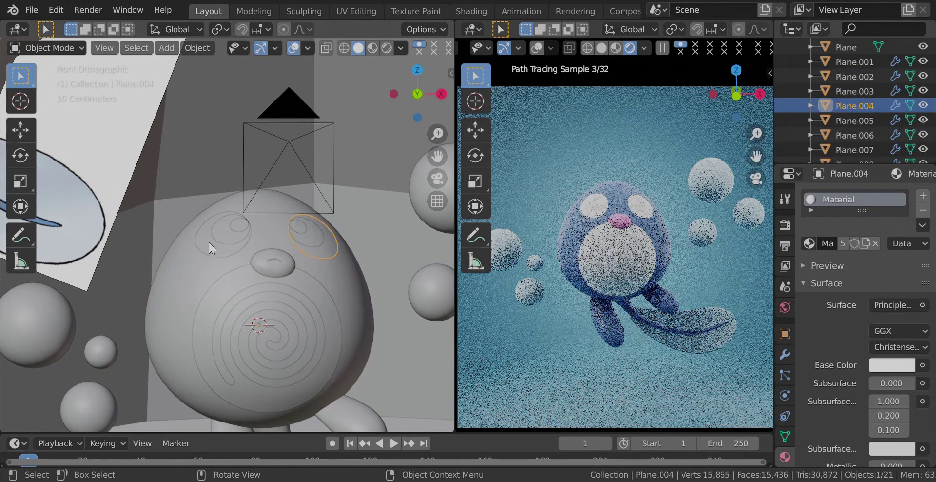
left_click(238, 225)
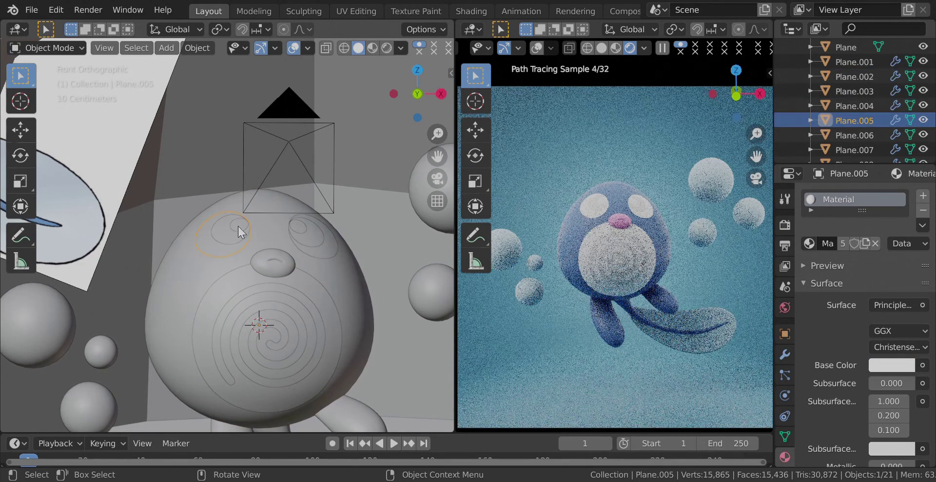
left_click(245, 294)
left_click(846, 247)
left_click(884, 364)
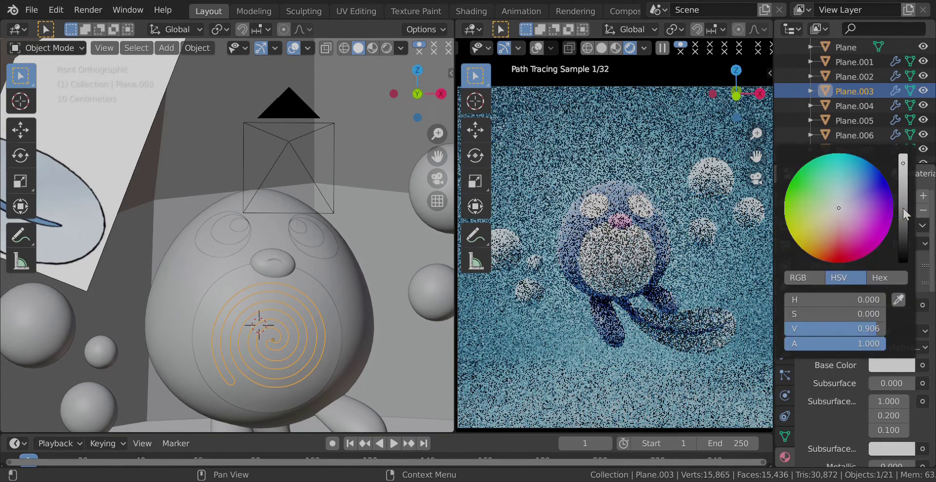
left_click_drag(903, 208, 902, 254)
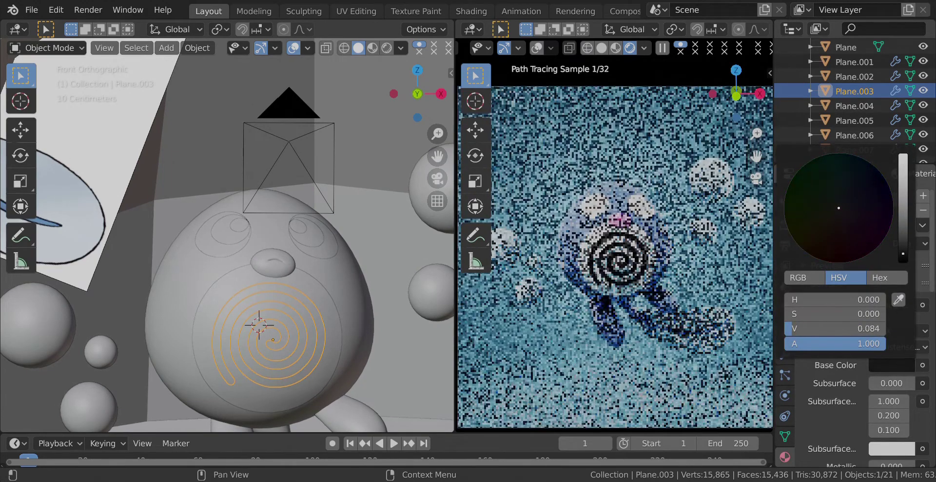
- Give the left eye's pupil patch a new material with a near-black base color
left_click(226, 235)
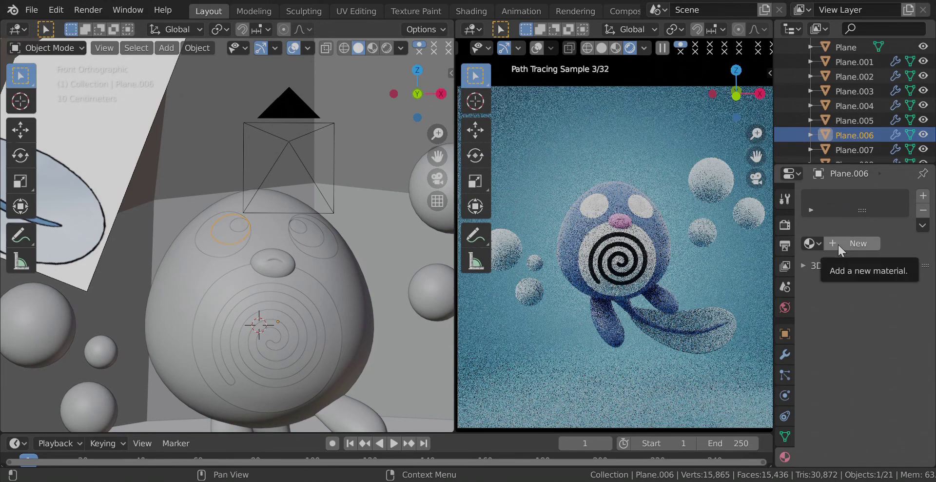
left_click(838, 244)
left_click(889, 356)
left_click_drag(876, 328, 800, 328)
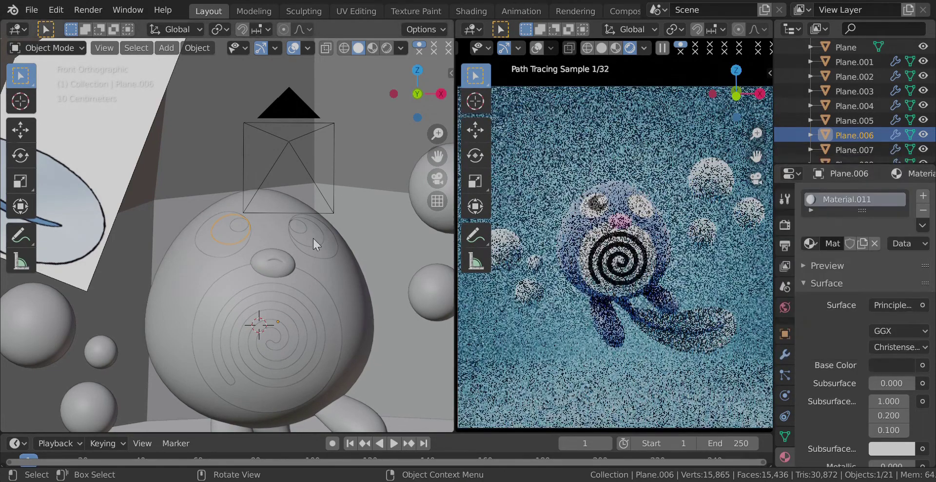
- Link the left pupil's dark material to the right eye's pupil patch
left_click(313, 238)
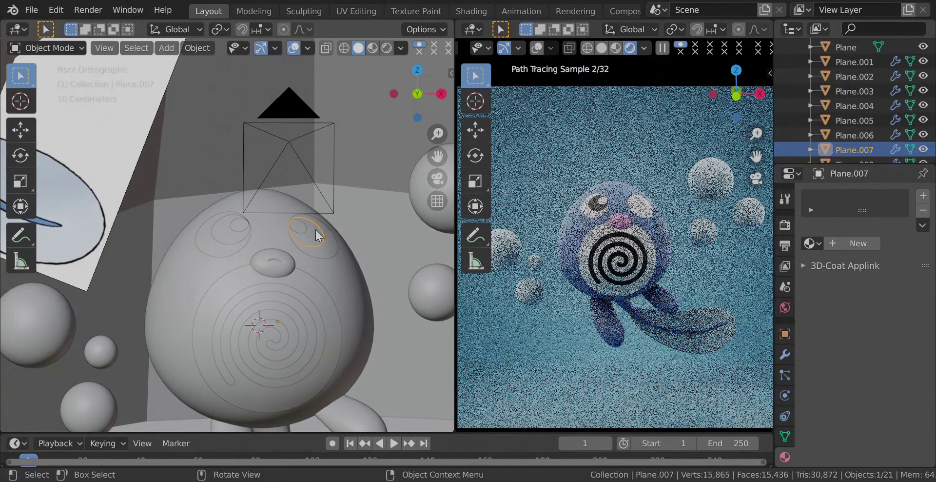
left_click(232, 233)
left_click(308, 234)
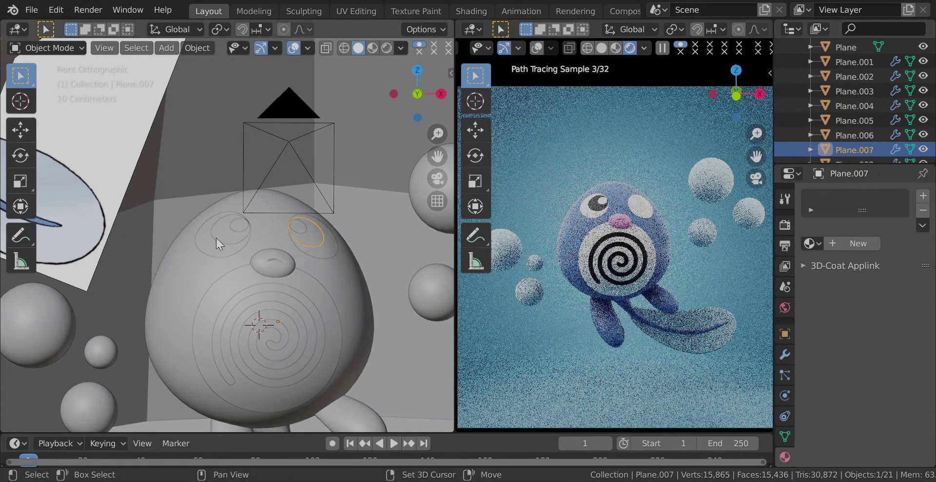
left_click(216, 238, "shift")
key("ctrl+l")
key("Return")
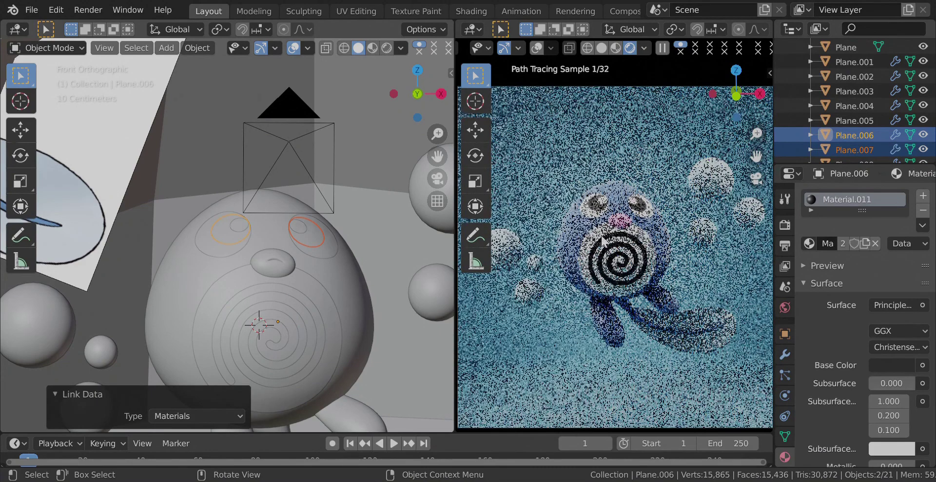
- Adjust the brightness of the near-black base color in the belly spiral's material
scroll(603, 240, "down", 2)
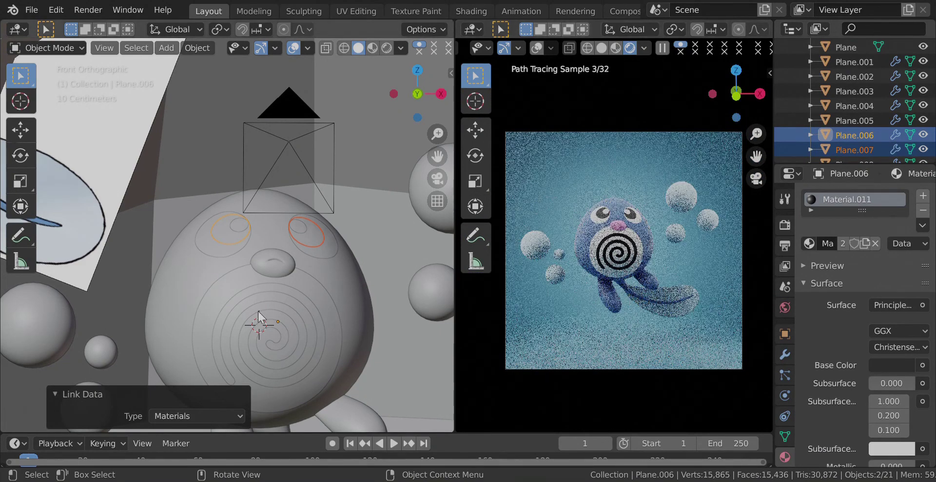
left_click(266, 291)
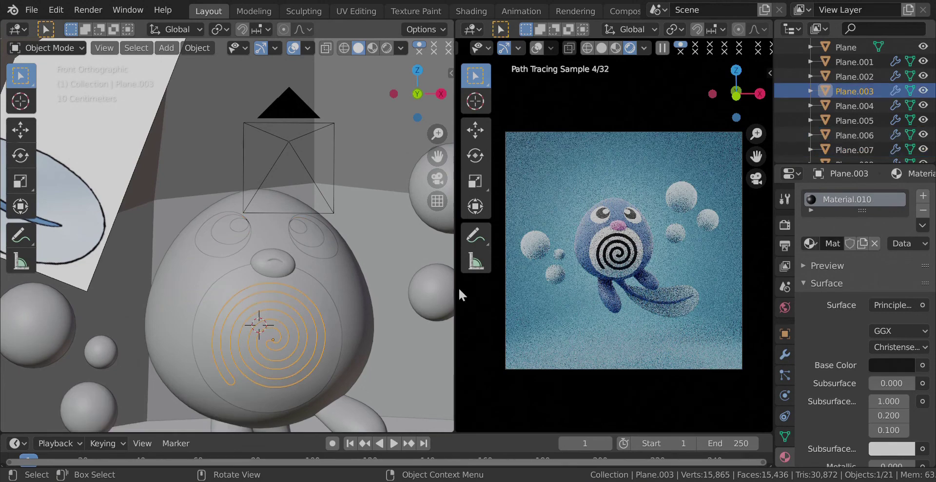
left_click(906, 365)
left_click(902, 256)
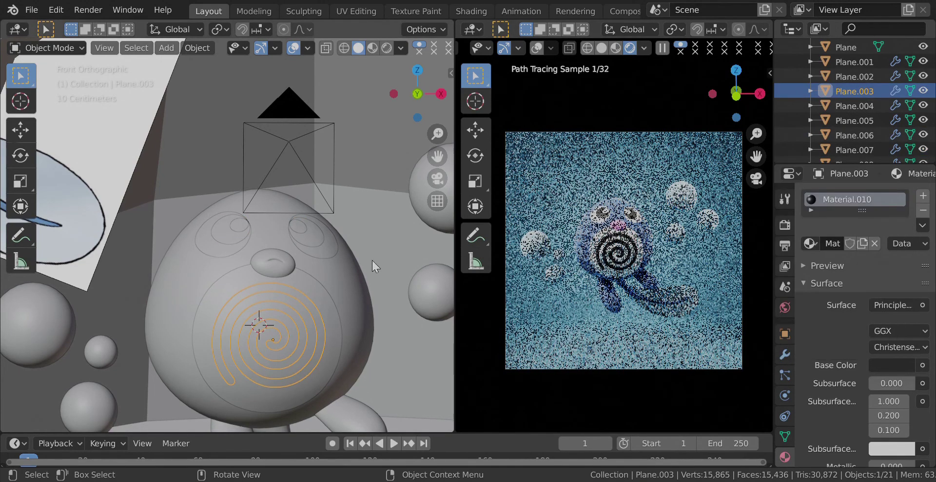